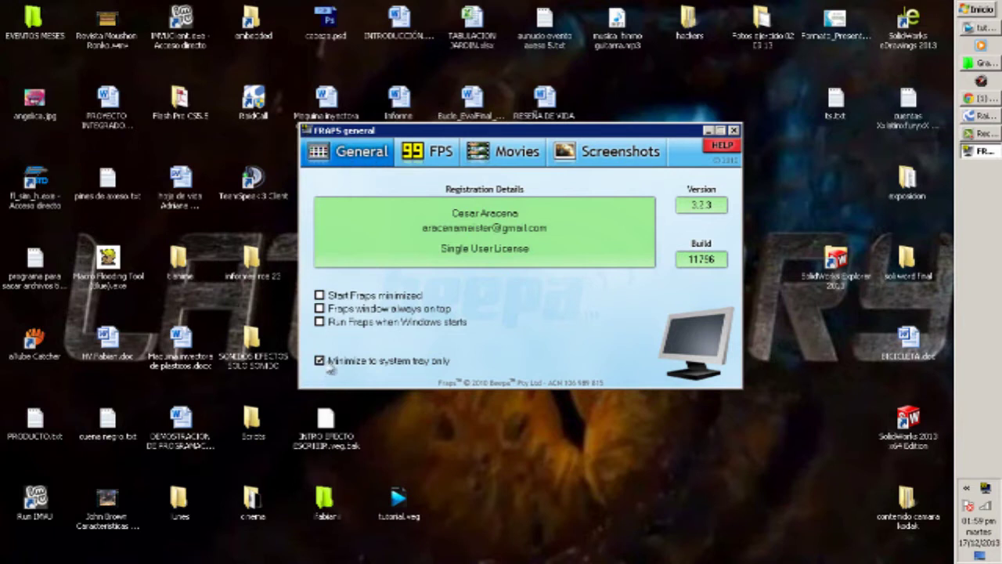
Review the Fraps benchmark and movie capture settings, including the folder chooser for saved movies
{"action": "left_click", "coordinate": [433, 157]}
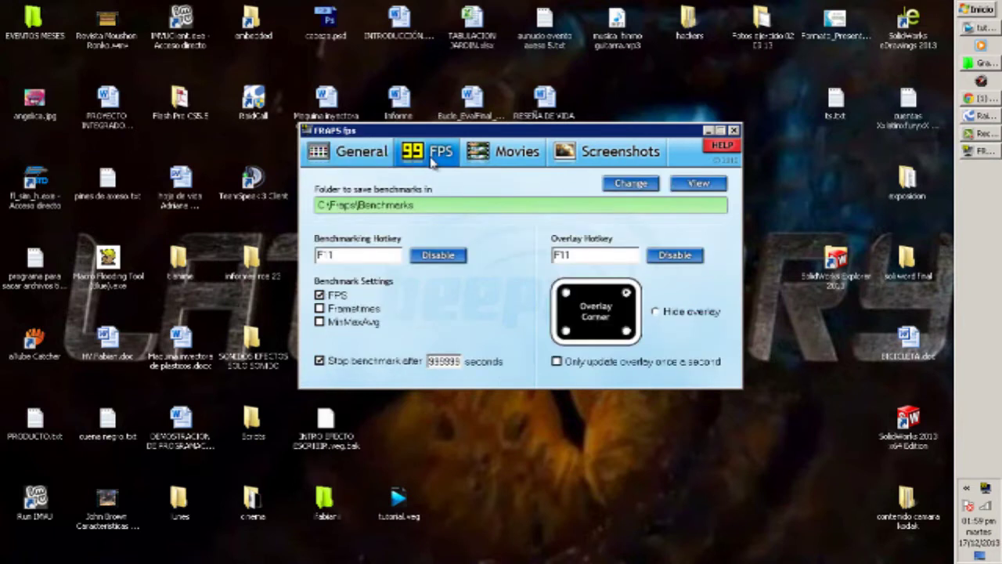
{"action": "left_click_drag", "start_coordinate": [429, 361], "coordinate": [474, 357]}
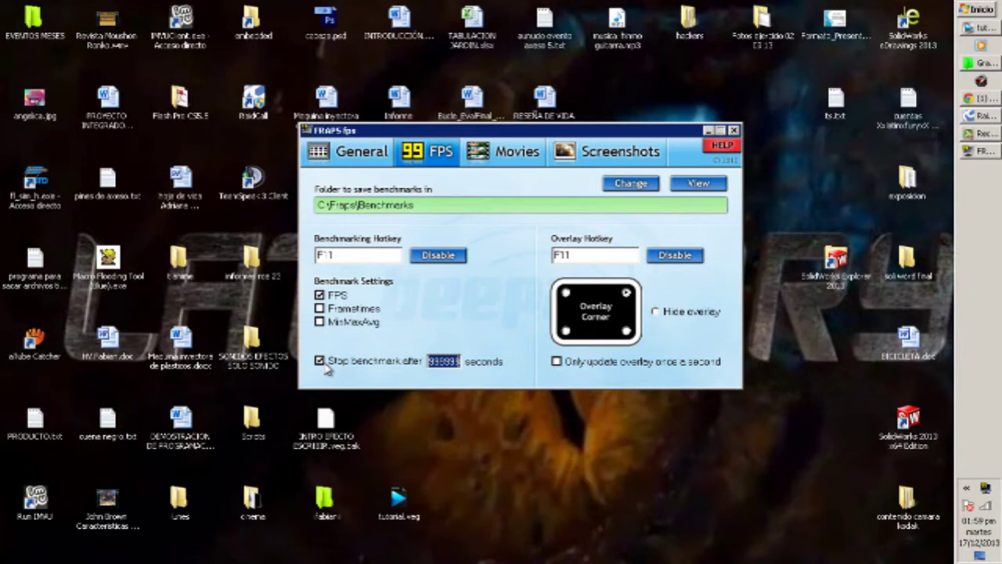
{"action": "left_click", "coordinate": [509, 149]}
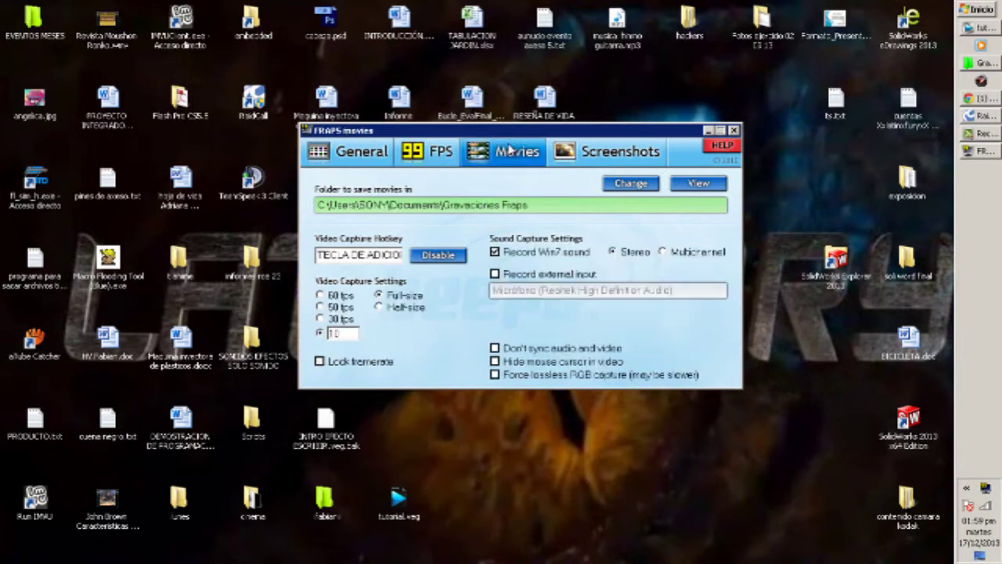
{"action": "left_click", "coordinate": [541, 210]}
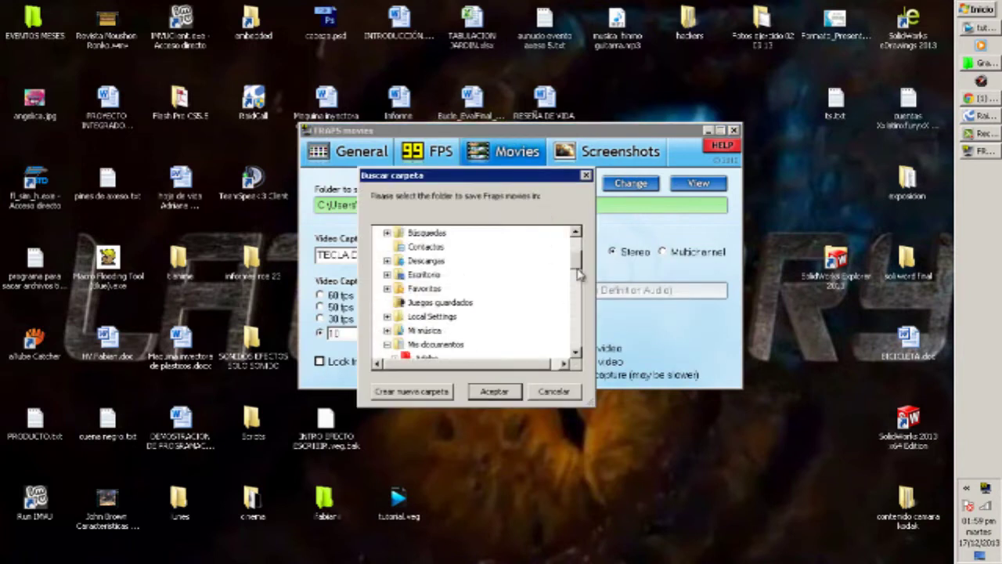
{"action": "left_click", "coordinate": [586, 175]}
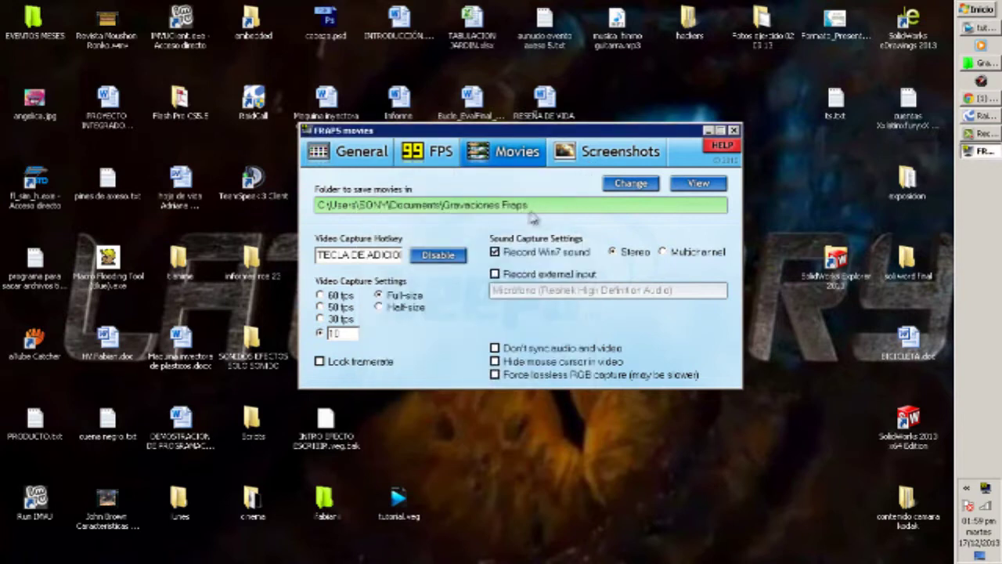
{"action": "mouse_move", "coordinate": [665, 8]}
{"action": "left_click", "coordinate": [698, 182]}
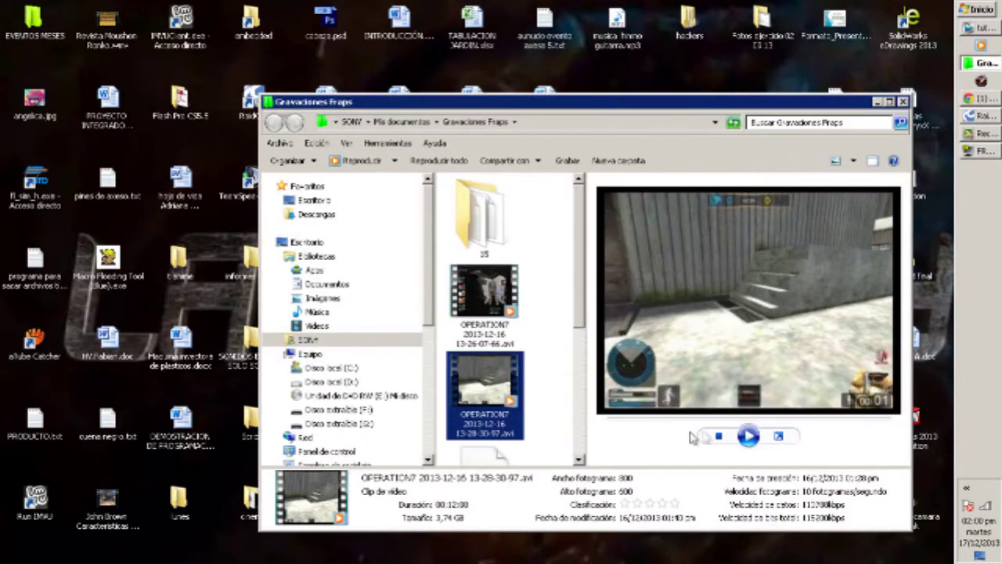
{"action": "left_click", "coordinate": [748, 436]}
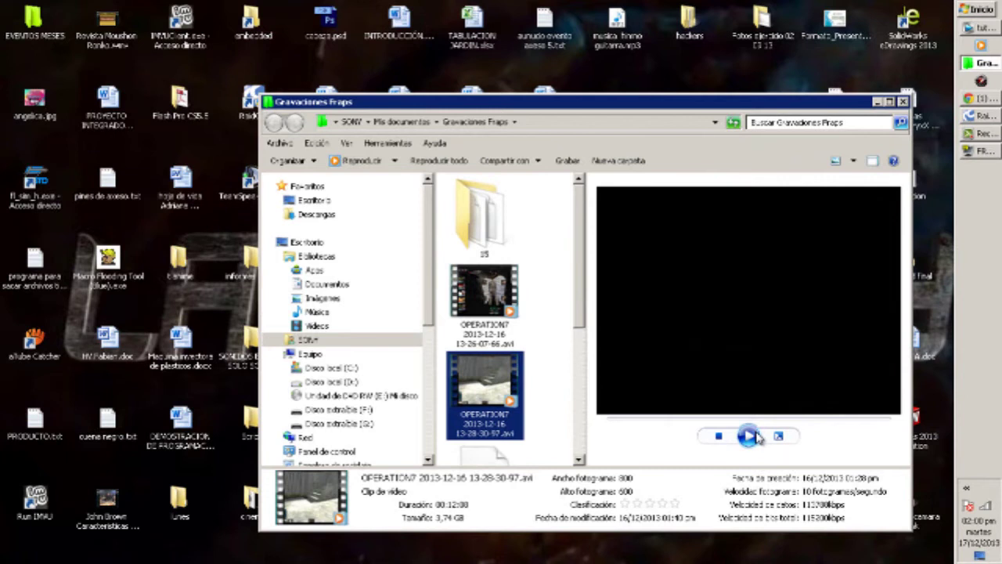
{"action": "double_click", "coordinate": [485, 384]}
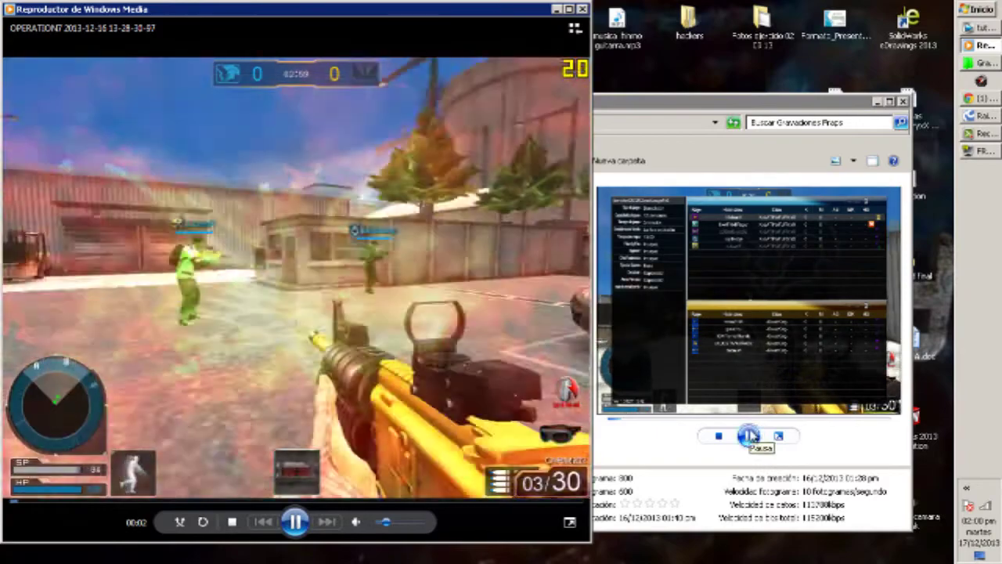
{"action": "left_click", "coordinate": [749, 435]}
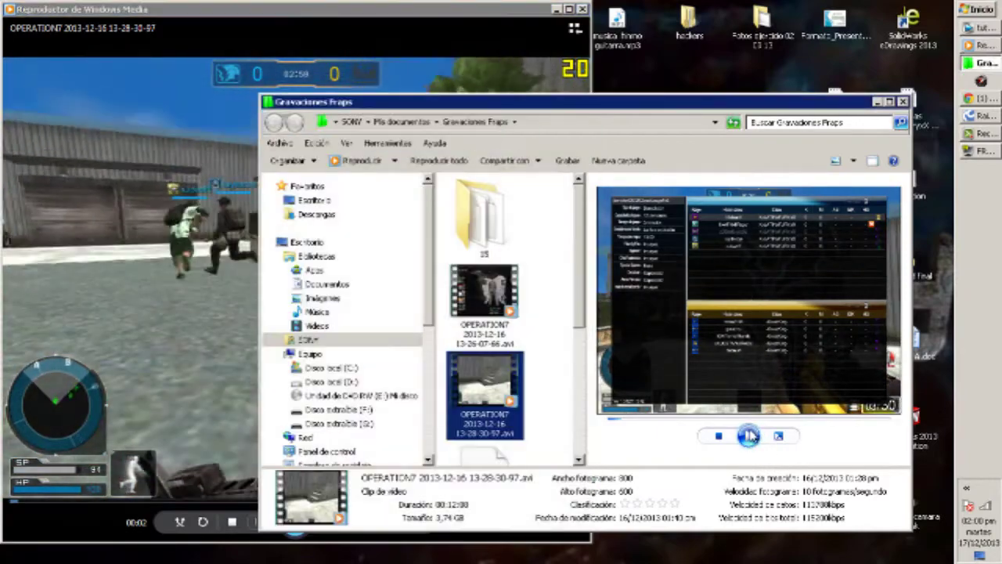
{"action": "left_click", "coordinate": [273, 21]}
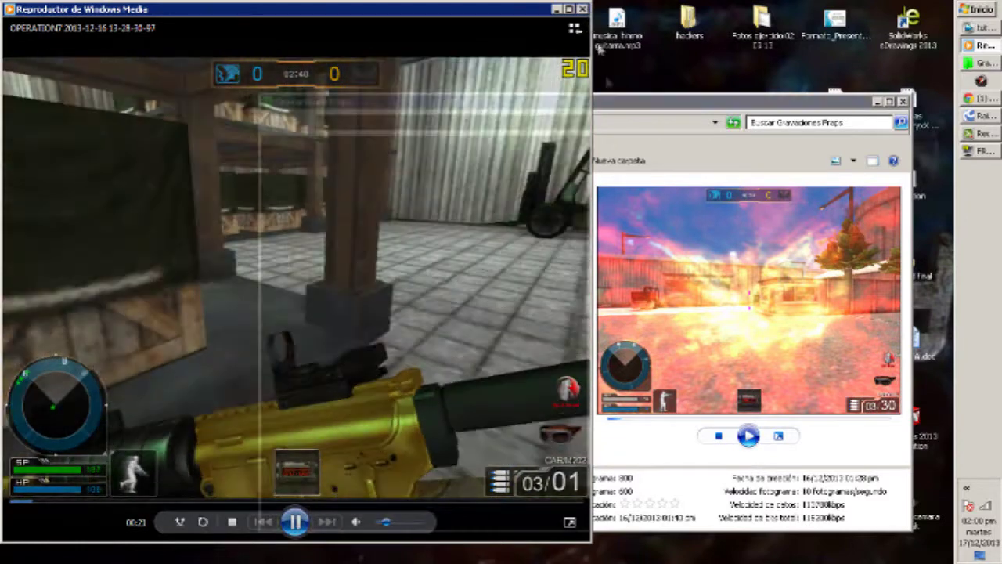
{"action": "left_click", "coordinate": [583, 9]}
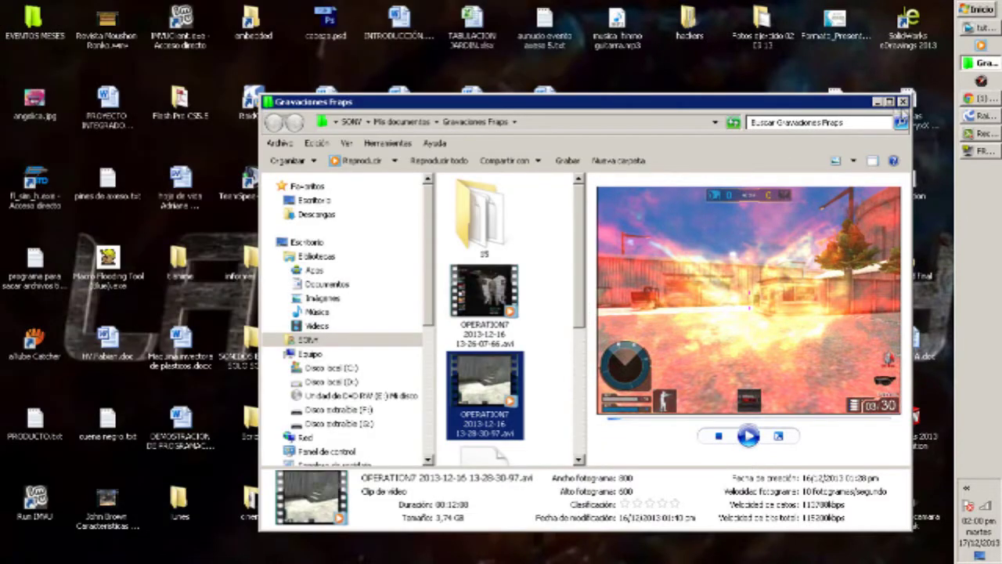
{"action": "left_click", "coordinate": [877, 102]}
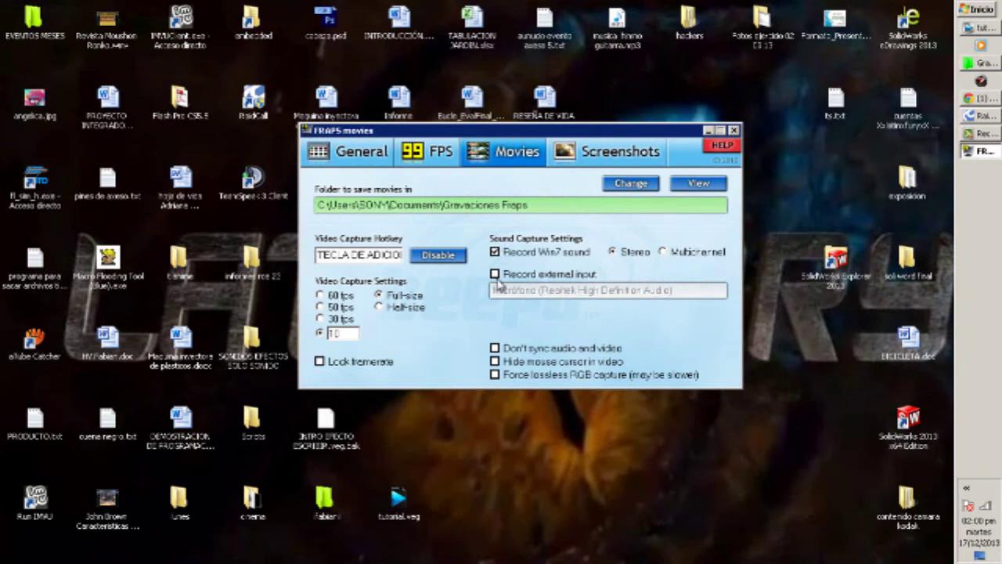
Check the Fraps screenshot settings and exit Fraps
{"action": "left_click", "coordinate": [592, 153]}
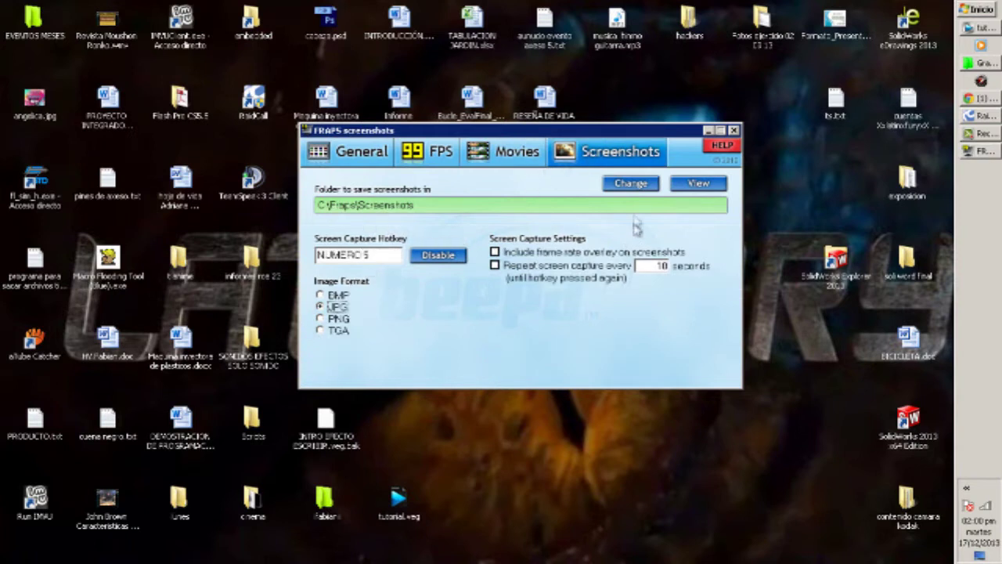
{"action": "left_click", "coordinate": [736, 132]}
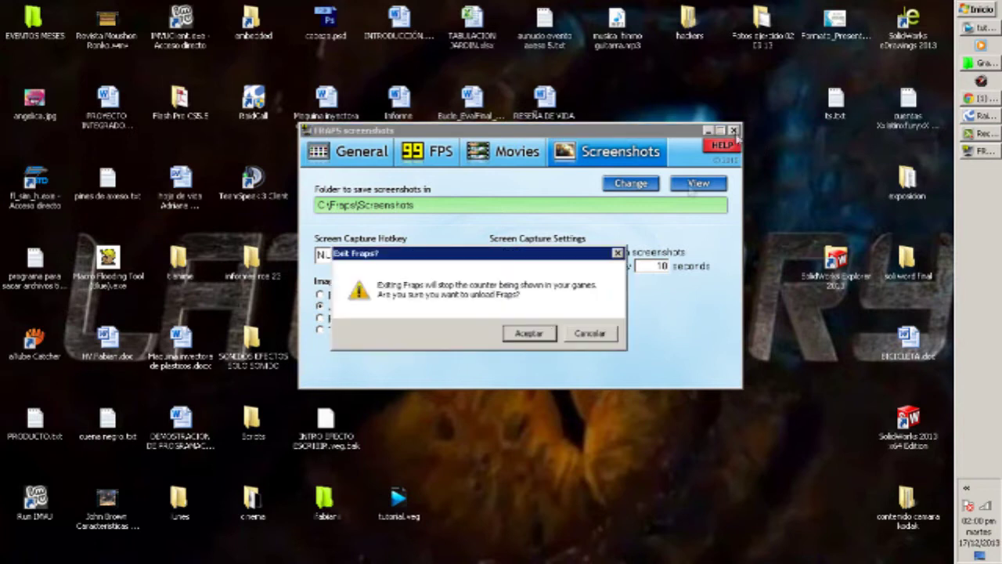
{"action": "left_click", "coordinate": [529, 333]}
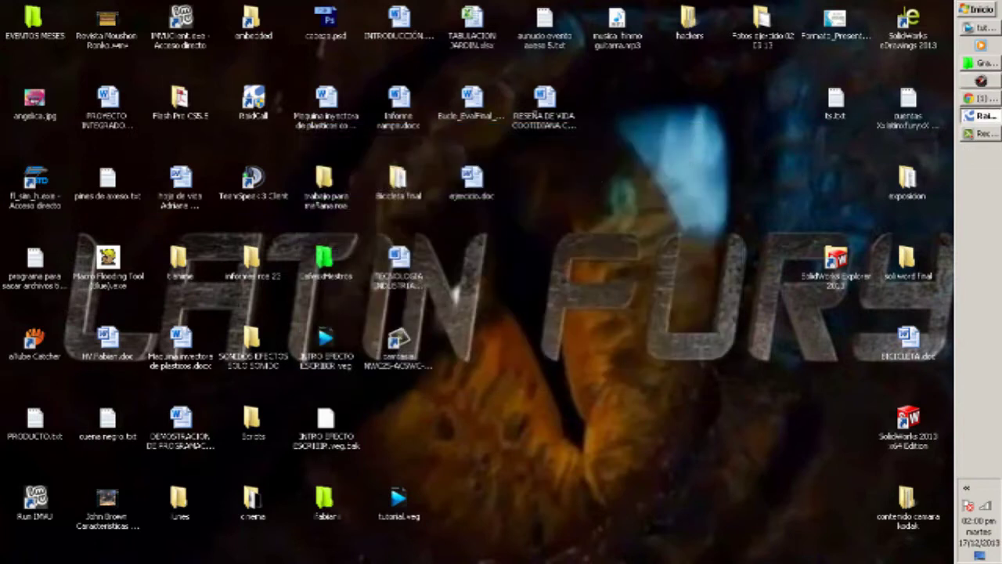
Switch to Vegas Pro and inspect the computer's processor, memory and system type in the Windows system properties
{"action": "left_click", "coordinate": [991, 26]}
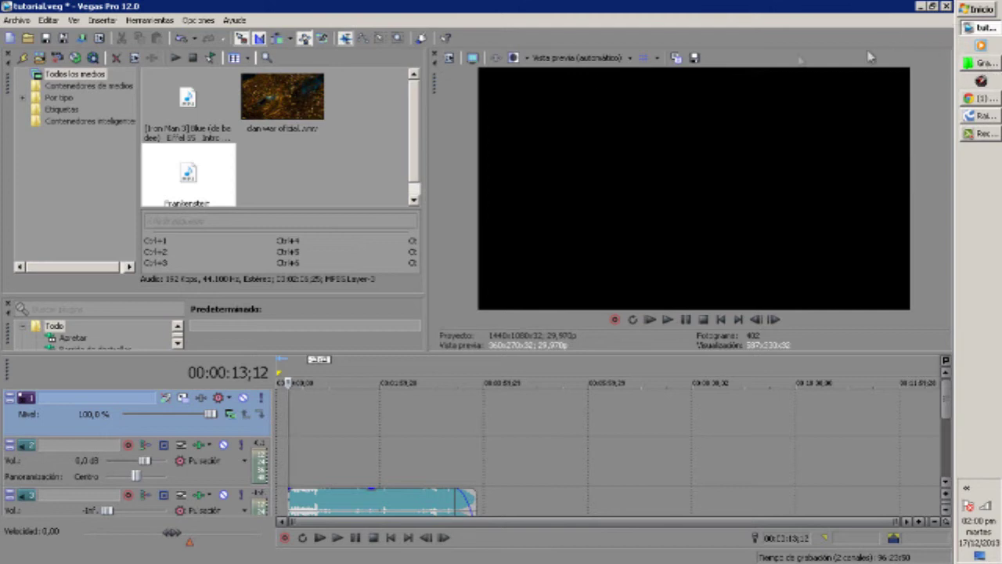
{"action": "left_click", "coordinate": [980, 8]}
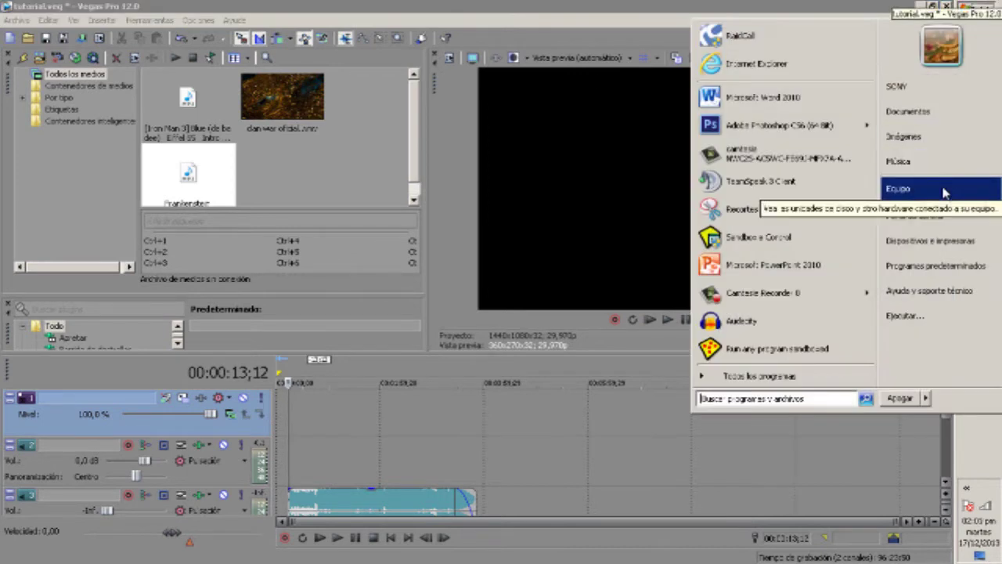
{"action": "right_click", "coordinate": [945, 194]}
{"action": "left_click", "coordinate": [900, 315]}
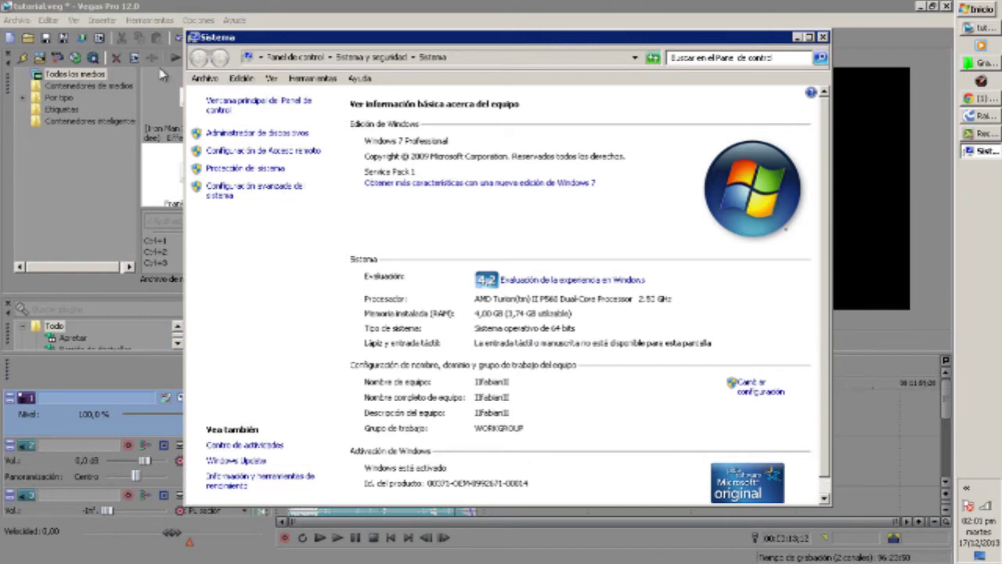
{"action": "left_click", "coordinate": [822, 38]}
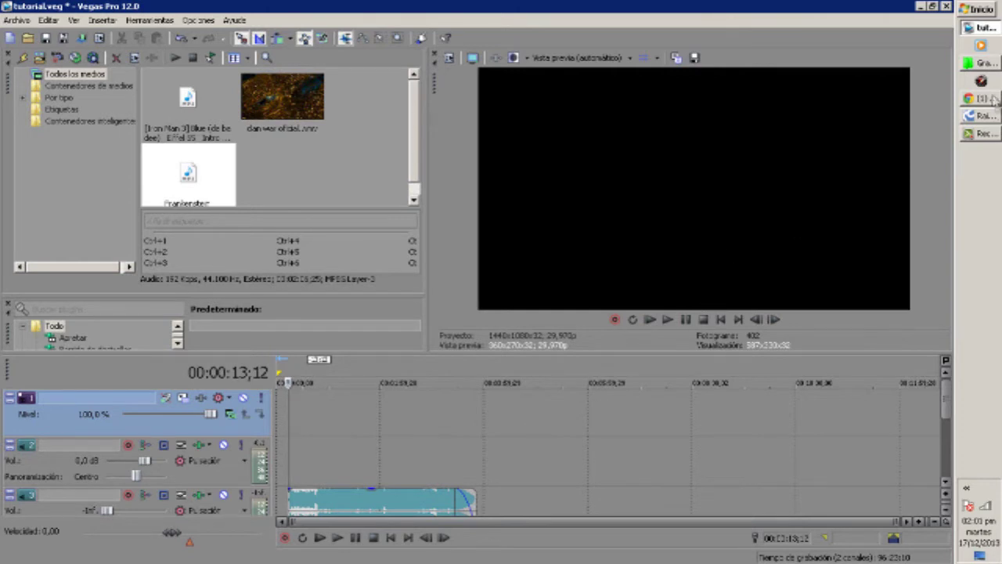
{"action": "left_click", "coordinate": [983, 64]}
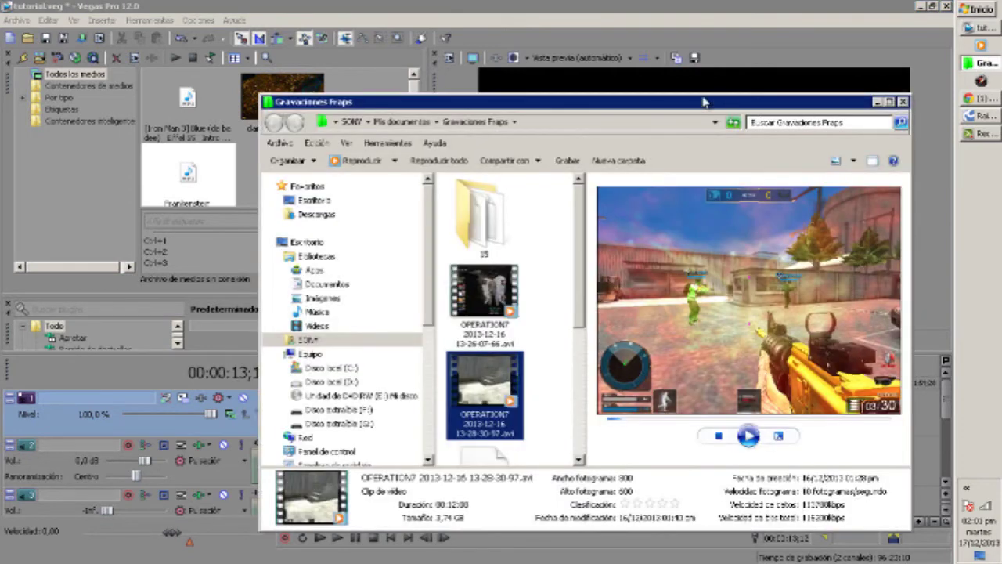
{"action": "left_click_drag", "start_coordinate": [702, 102], "coordinate": [803, 90]}
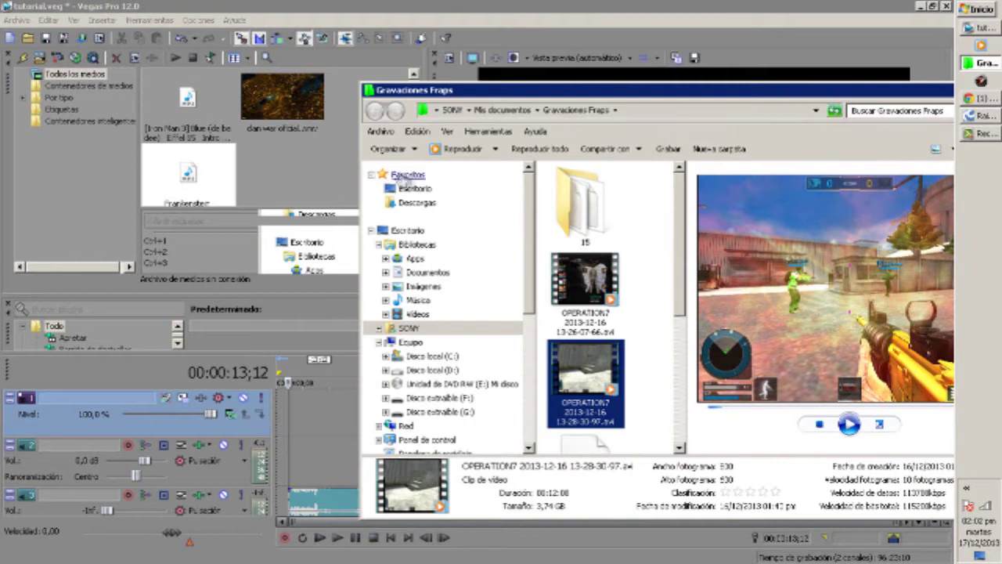
{"action": "left_click_drag", "start_coordinate": [609, 382], "coordinate": [314, 170]}
{"action": "left_click_drag", "start_coordinate": [826, 92], "coordinate": [583, 120]}
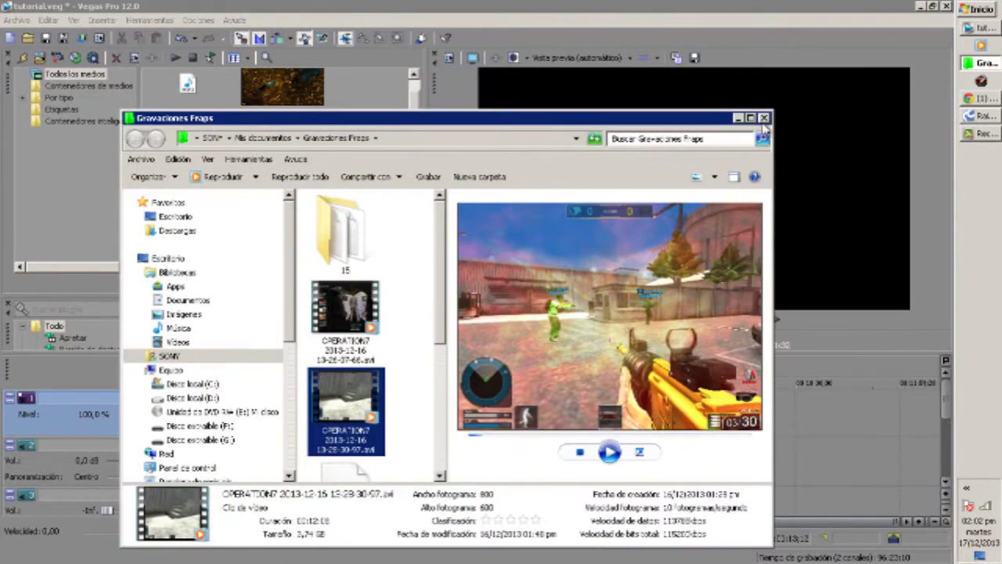
{"action": "left_click", "coordinate": [763, 118]}
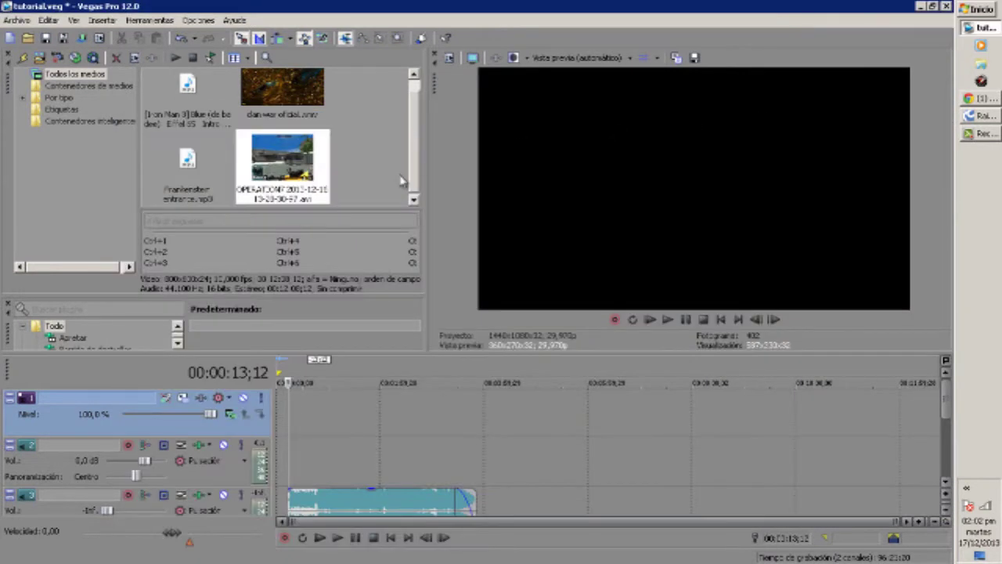
Look over the clan war intro video, the gameplay recording and the Iron Man 3 music among the project media
{"action": "left_click", "coordinate": [315, 104]}
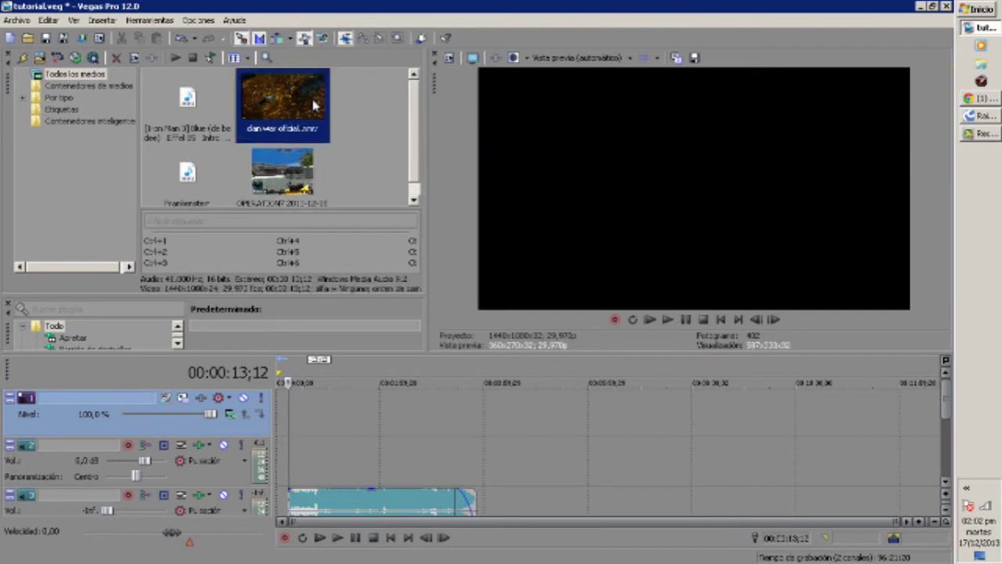
{"action": "left_click", "coordinate": [302, 159]}
{"action": "left_click", "coordinate": [158, 102]}
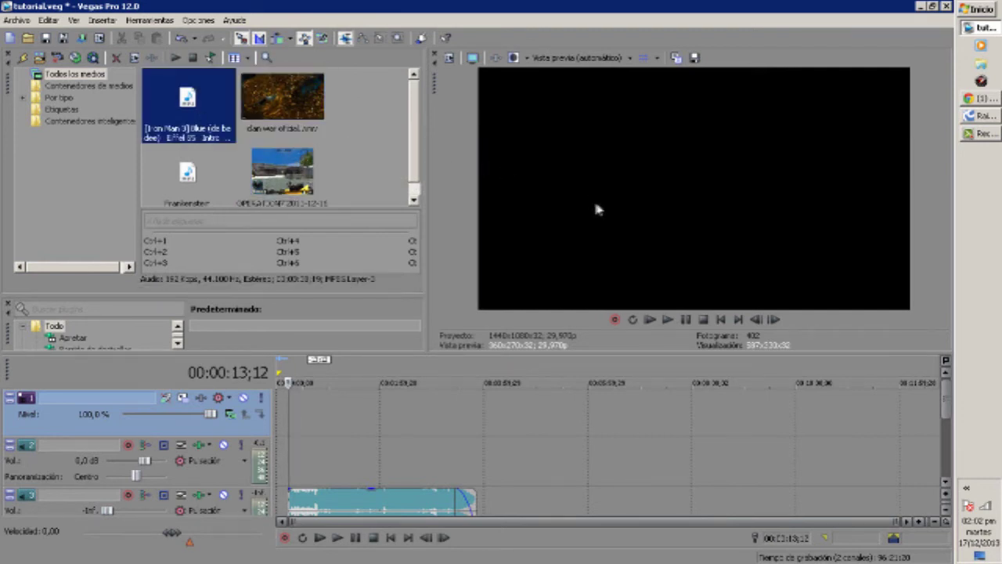
{"action": "left_click", "coordinate": [285, 113]}
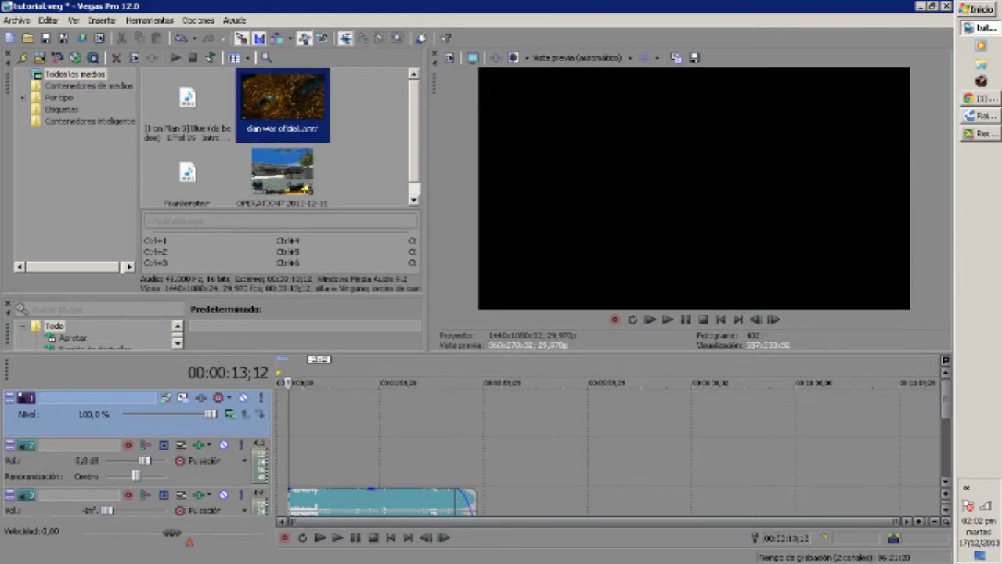
Switch to RaidCall and open the Latin Fury Facebook page from the group's announcement link
{"action": "left_click", "coordinate": [980, 116]}
{"action": "left_click_drag", "start_coordinate": [450, 15], "coordinate": [627, 29]}
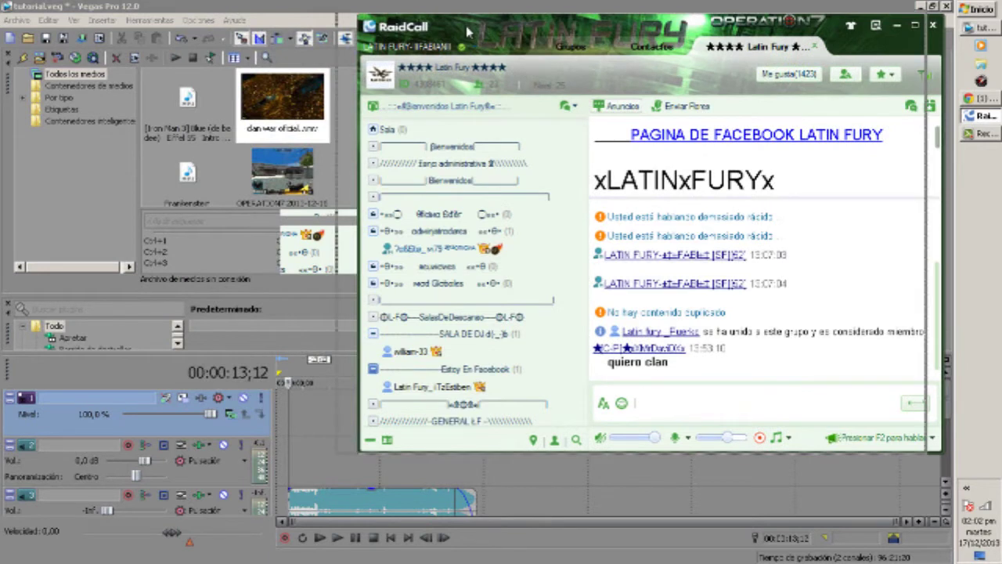
{"action": "left_click_drag", "start_coordinate": [487, 33], "coordinate": [467, 31]}
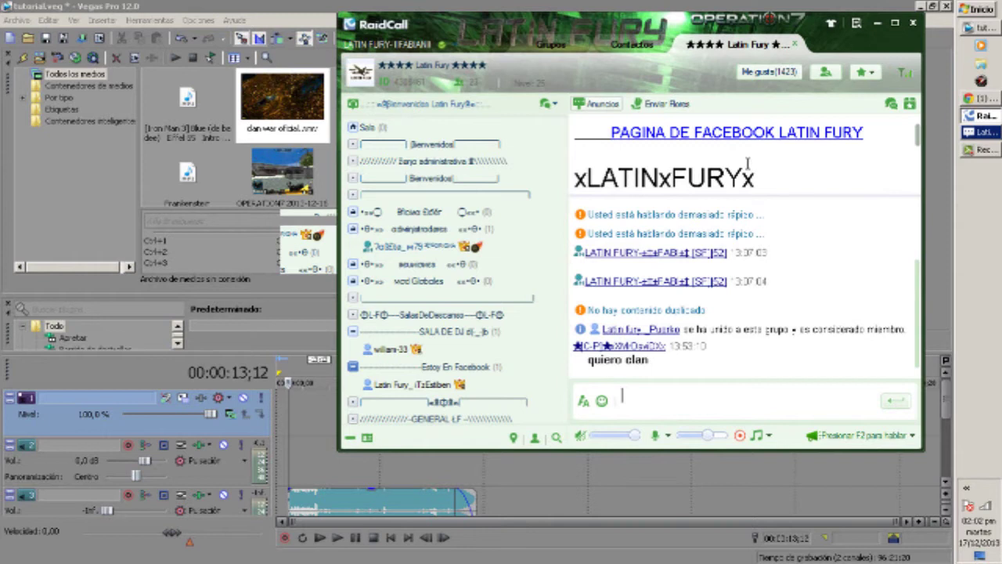
{"action": "left_click", "coordinate": [721, 146]}
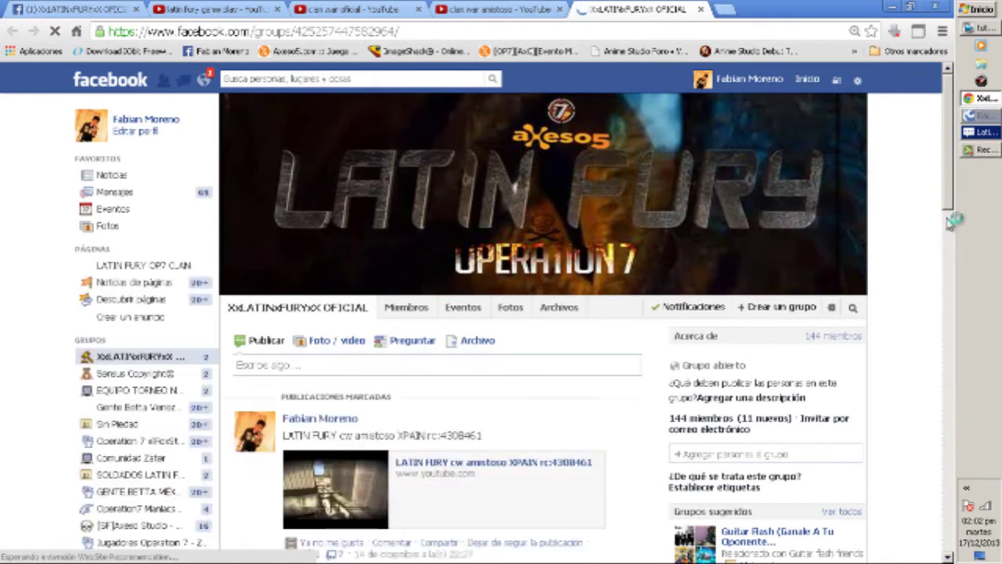
Play the pinned "LATIN FURY cw amistoso XPAIN" video in the Facebook group briefly and pause it
{"action": "scroll", "coordinate": [945, 235], "scroll_direction": "down", "scroll_amount": 3}
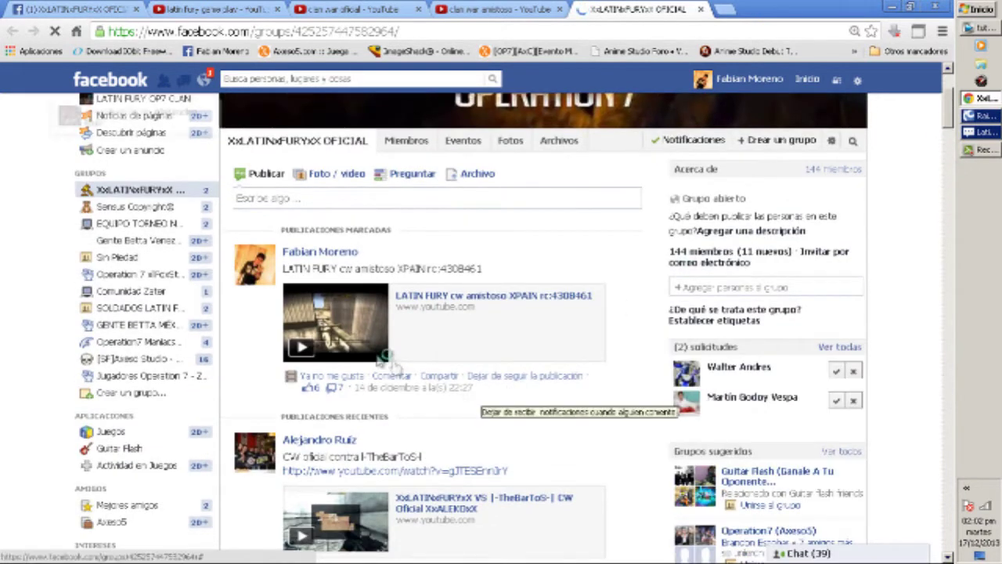
{"action": "left_click", "coordinate": [316, 350]}
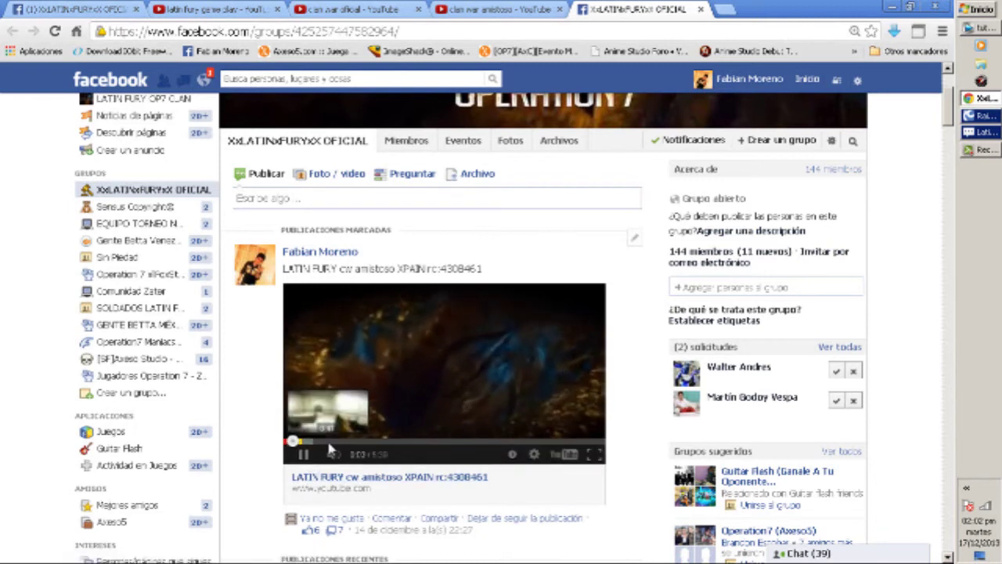
{"action": "left_click", "coordinate": [300, 453]}
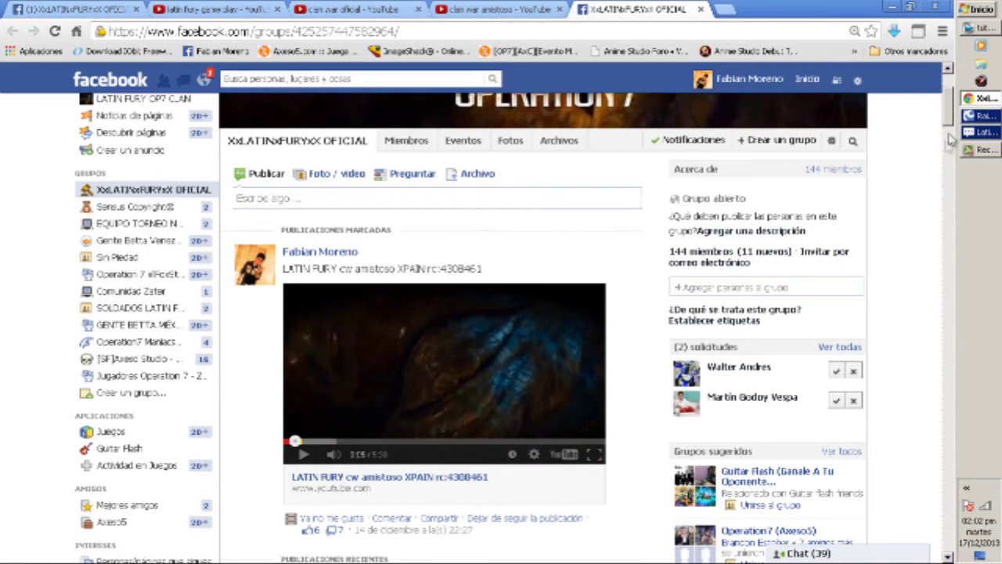
Find the group post with the three YouTube links to the Latin Fury intro videos
{"action": "scroll", "coordinate": [863, 253], "scroll_direction": "down", "scroll_amount": 5}
{"action": "scroll", "coordinate": [841, 239], "scroll_direction": "down", "scroll_amount": 20}
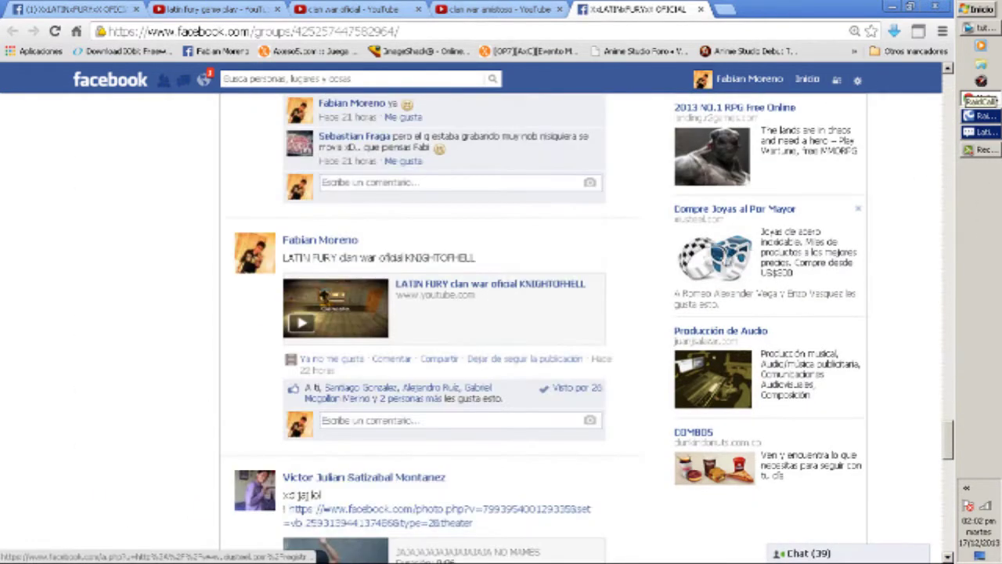
{"action": "scroll", "coordinate": [501, 328], "scroll_direction": "down", "scroll_amount": 15}
{"action": "scroll", "coordinate": [484, 348], "scroll_direction": "down", "scroll_amount": 20}
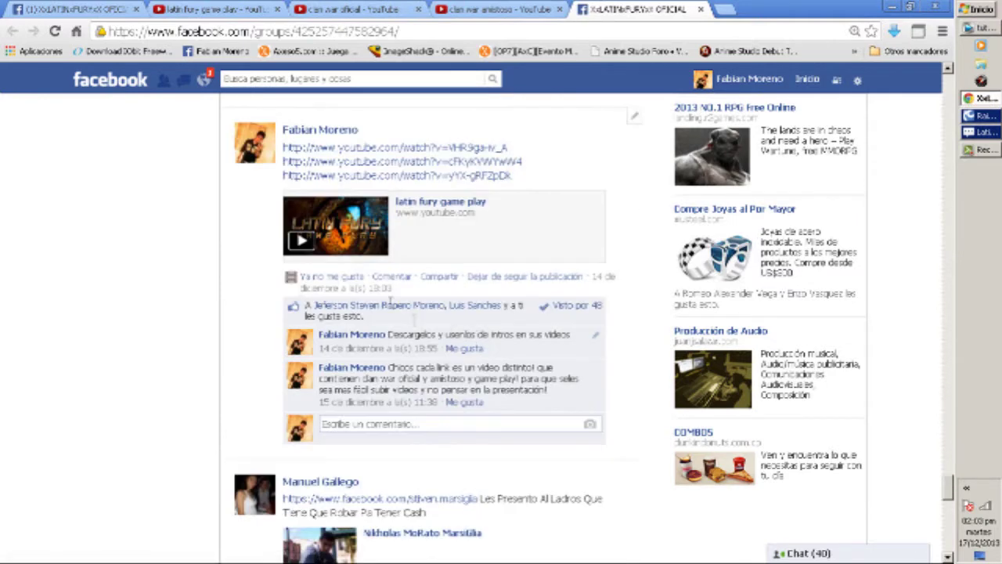
{"action": "scroll", "coordinate": [477, 338], "scroll_direction": "up", "scroll_amount": 1}
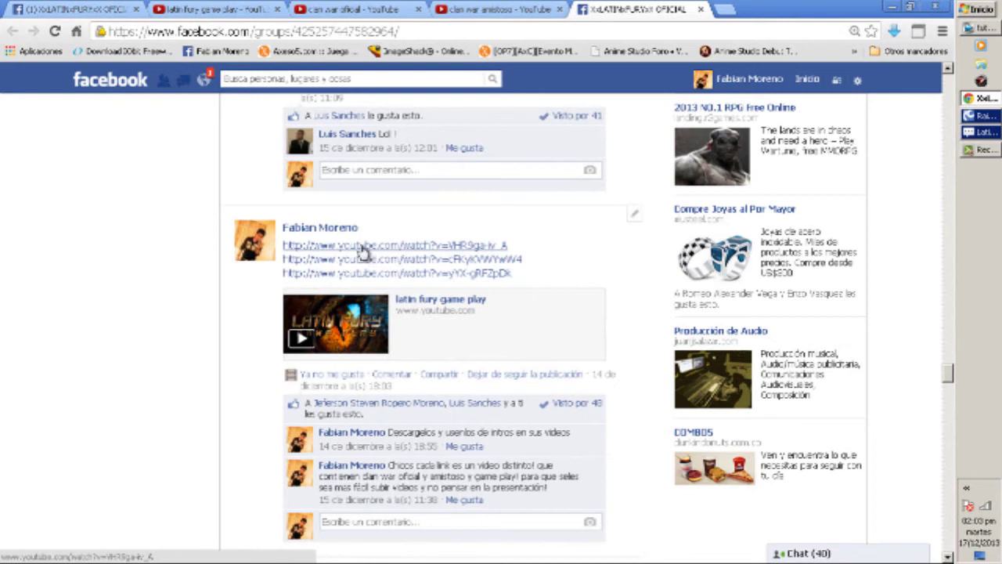
Open the group post's YouTube intro links and briefly play and pause latin fury game play, clan war oficial and clan war amistoso
{"action": "left_click", "coordinate": [364, 246]}
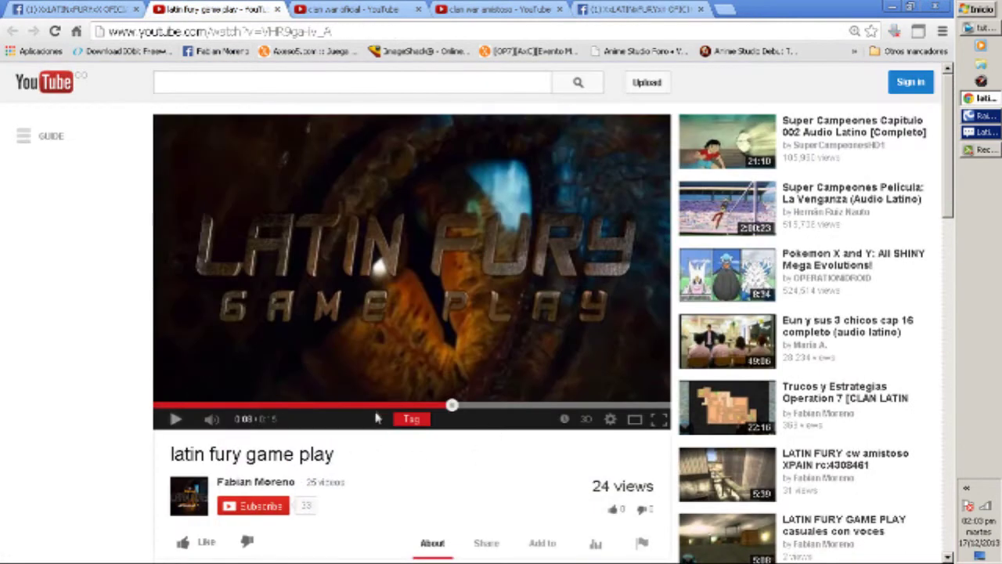
{"action": "left_click", "coordinate": [174, 420]}
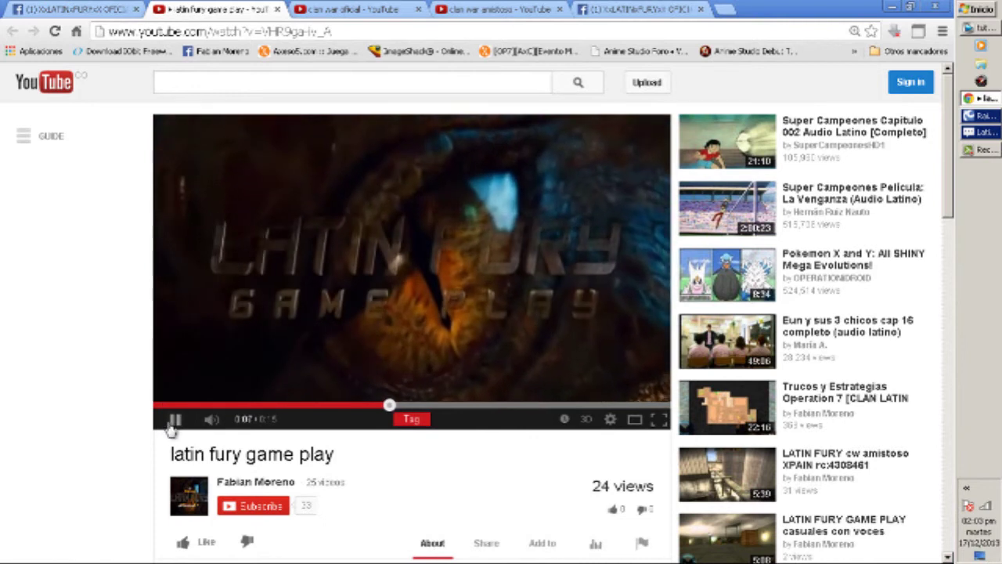
{"action": "left_click", "coordinate": [174, 420]}
{"action": "key", "text": "ctrl+Tab"}
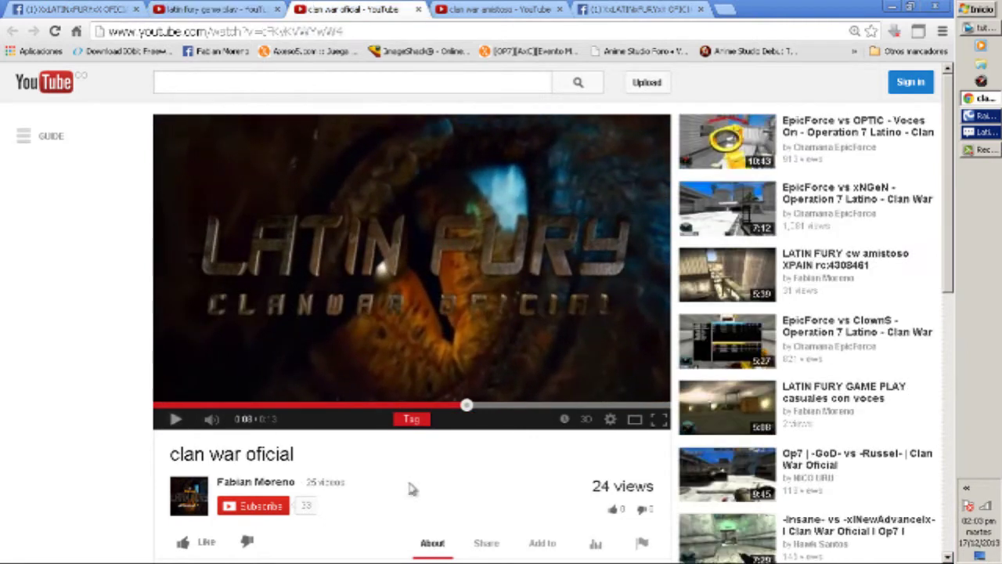
{"action": "left_click", "coordinate": [175, 421]}
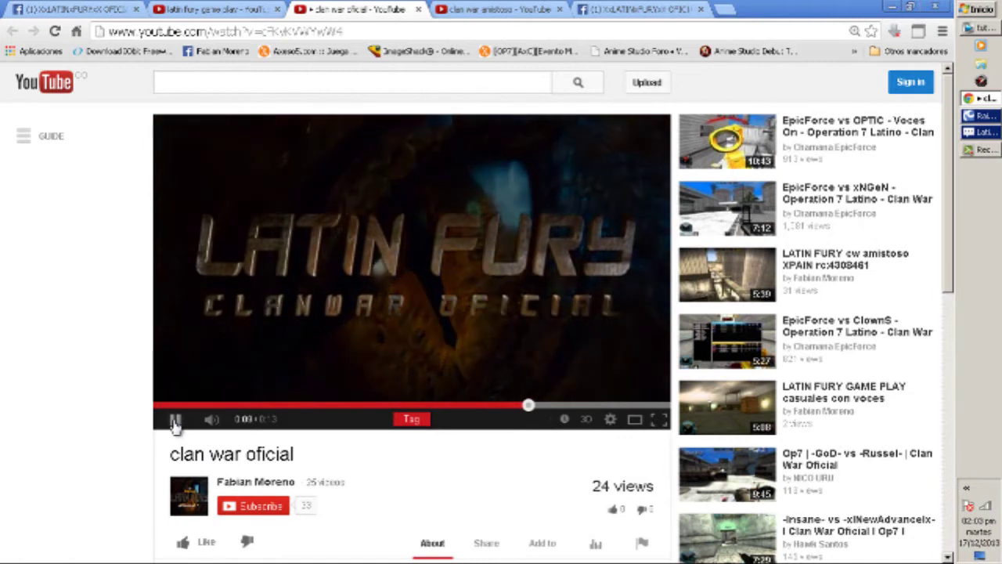
{"action": "left_click", "coordinate": [175, 421]}
{"action": "key", "text": "ctrl+Tab"}
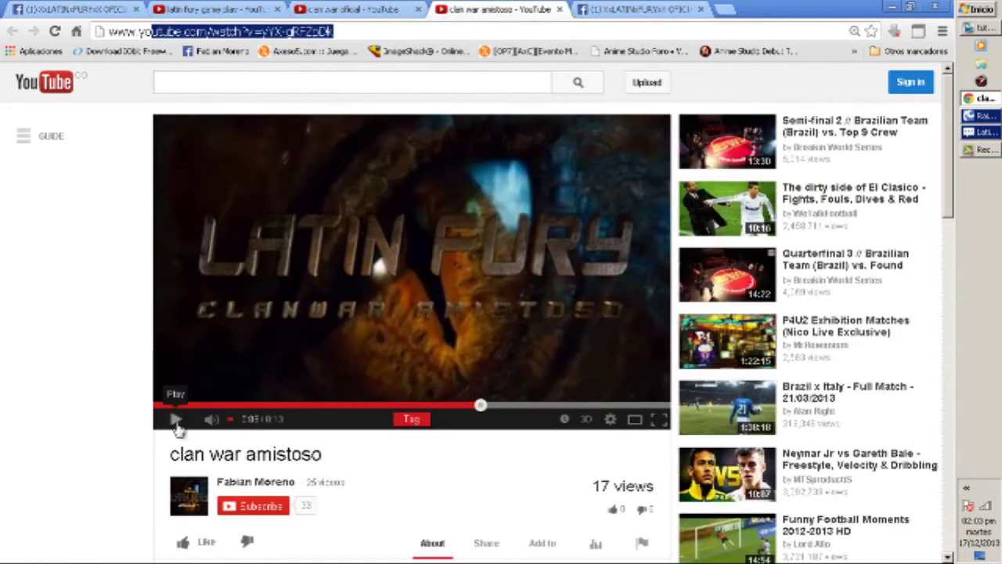
{"action": "left_click", "coordinate": [175, 421]}
{"action": "left_click", "coordinate": [175, 421]}
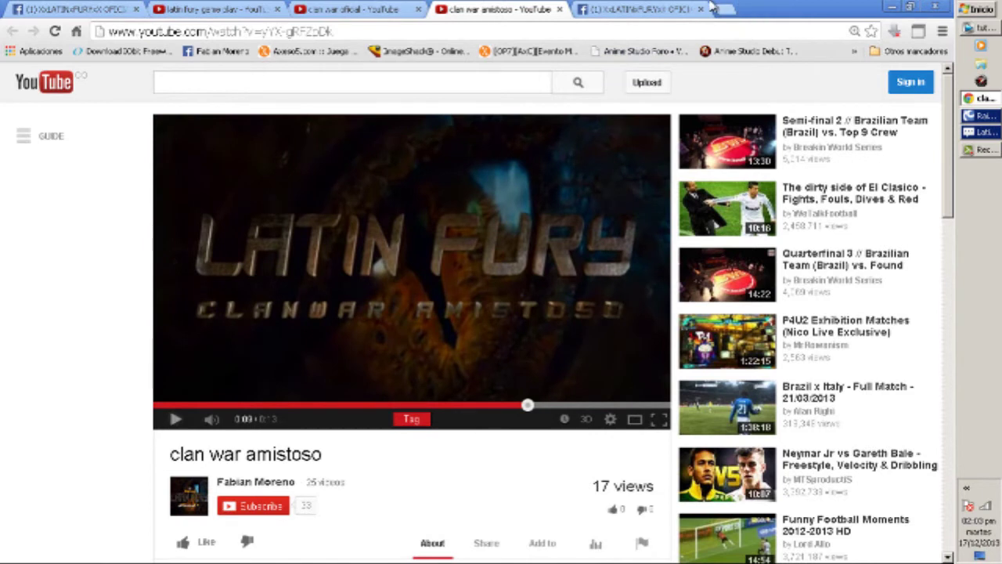
Close the extra Facebook page and minimise the browser, Vegas Pro and RaidCall windows to reveal the desktop
{"action": "left_click", "coordinate": [700, 8]}
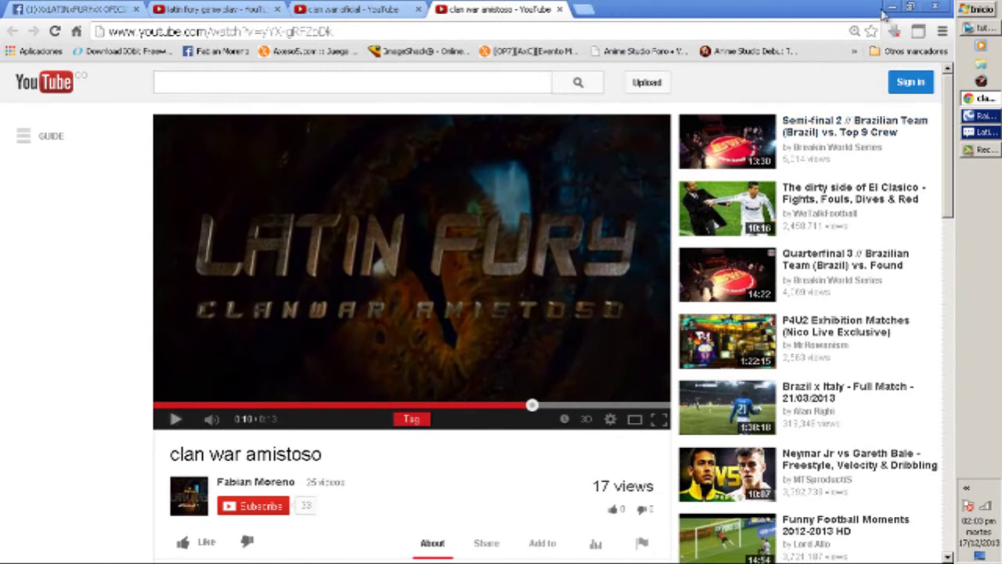
{"action": "left_click", "coordinate": [892, 7]}
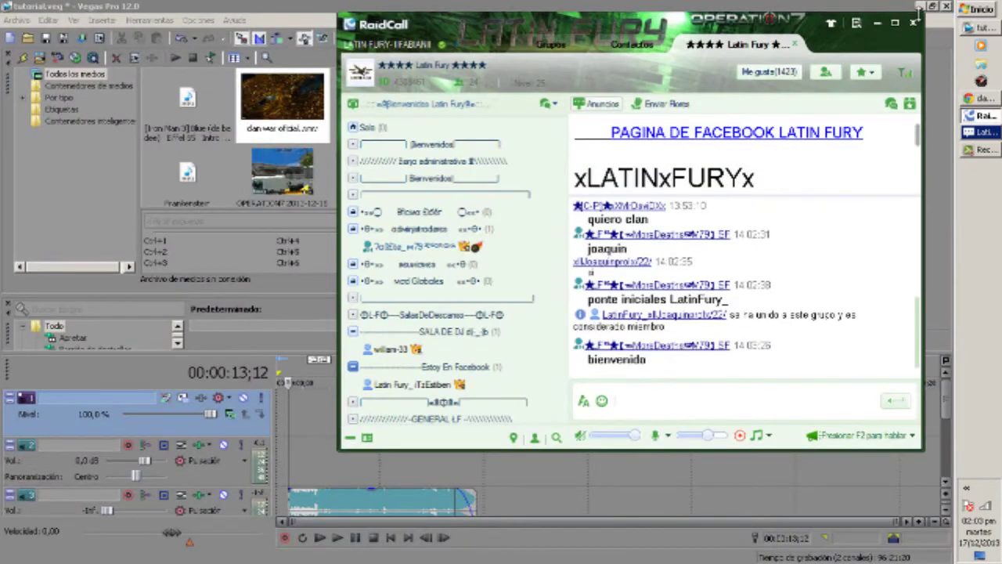
{"action": "left_click", "coordinate": [921, 7]}
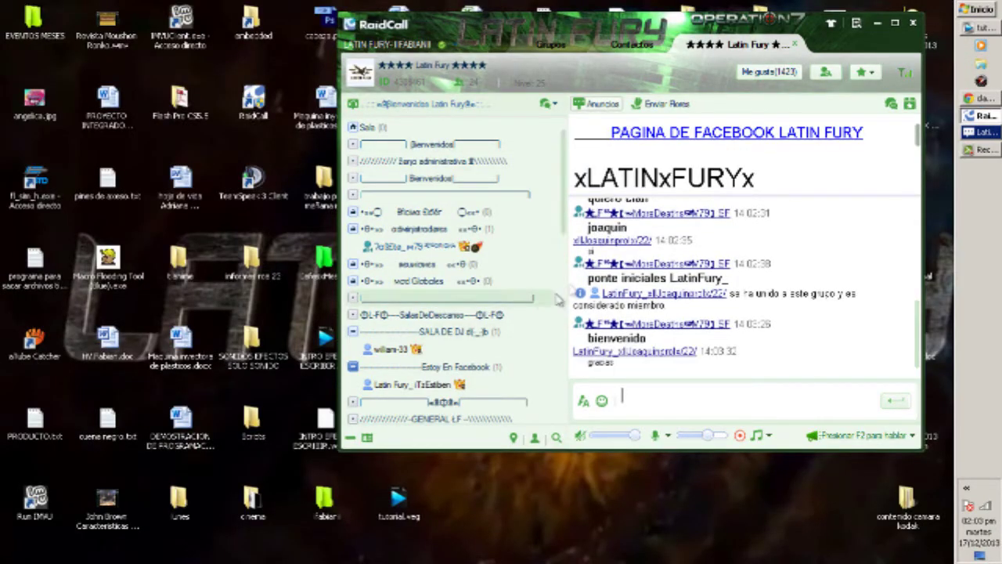
{"action": "left_click", "coordinate": [877, 23]}
Bring back the clan war amistoso page in the browser, show its web address, and minimise the browser
{"action": "left_click", "coordinate": [979, 97]}
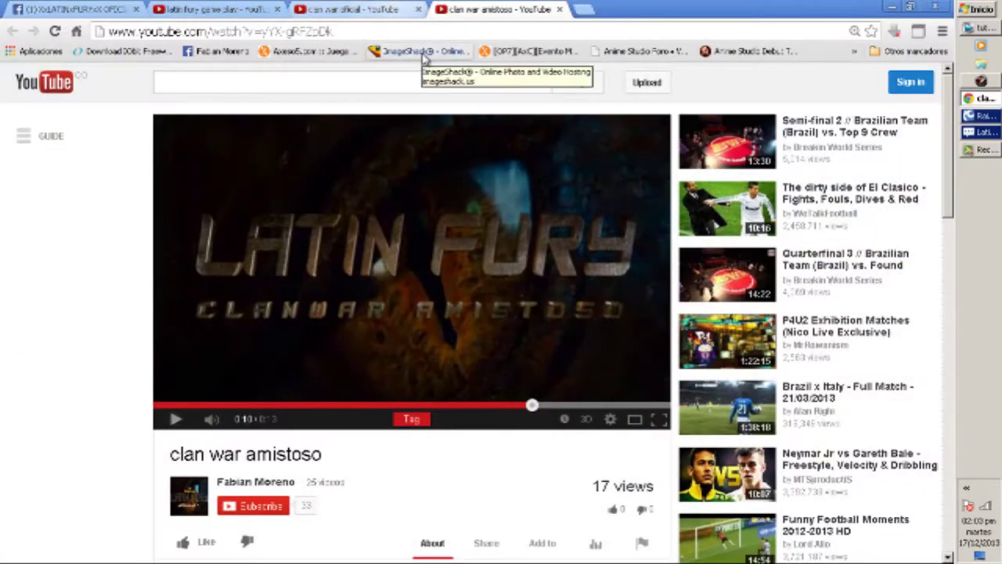
{"action": "left_click", "coordinate": [404, 32]}
{"action": "left_click", "coordinate": [893, 7]}
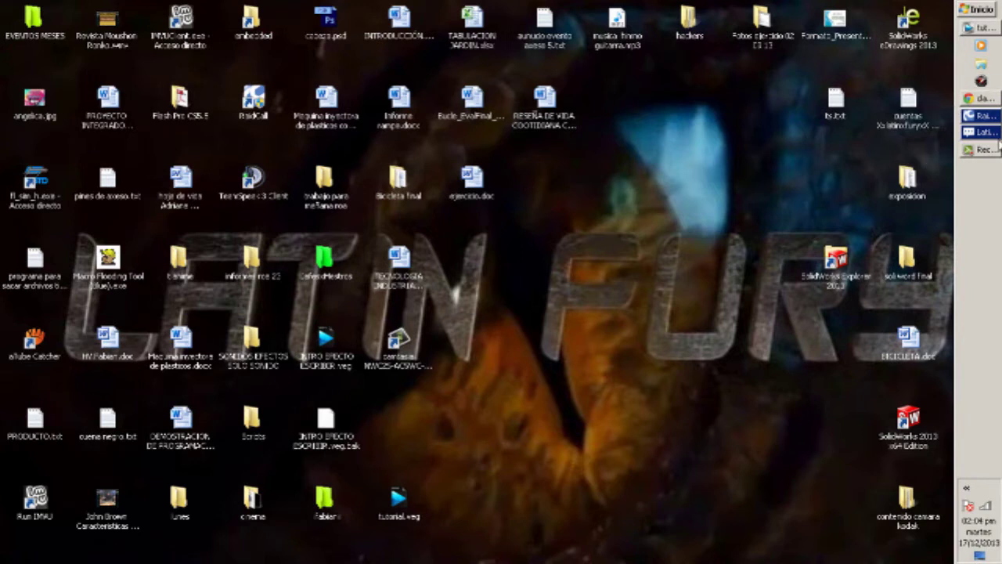
Switch to Vegas Pro and place the clan war oficial intro at the timeline's start, followed by the OPERATION7 gameplay recording
{"action": "left_click", "coordinate": [979, 28]}
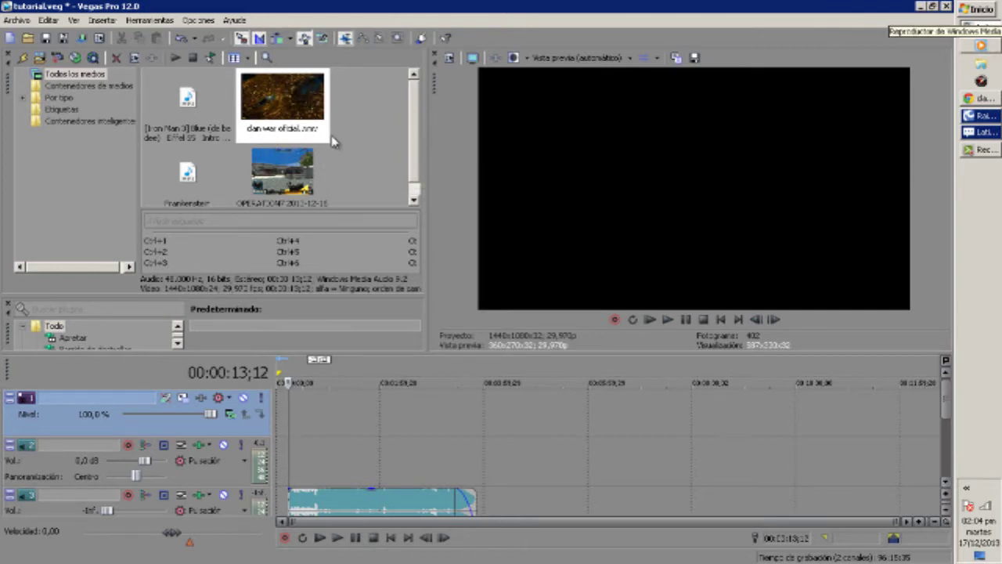
{"action": "left_click_drag", "start_coordinate": [287, 114], "coordinate": [284, 418]}
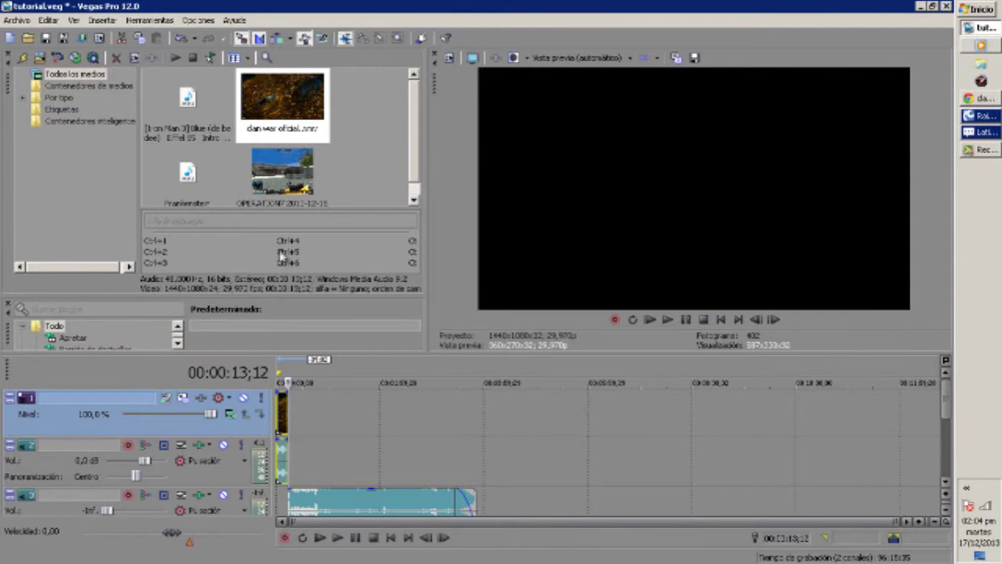
{"action": "left_click_drag", "start_coordinate": [283, 170], "coordinate": [329, 430]}
{"action": "left_click_drag", "start_coordinate": [946, 418], "coordinate": [562, 448]}
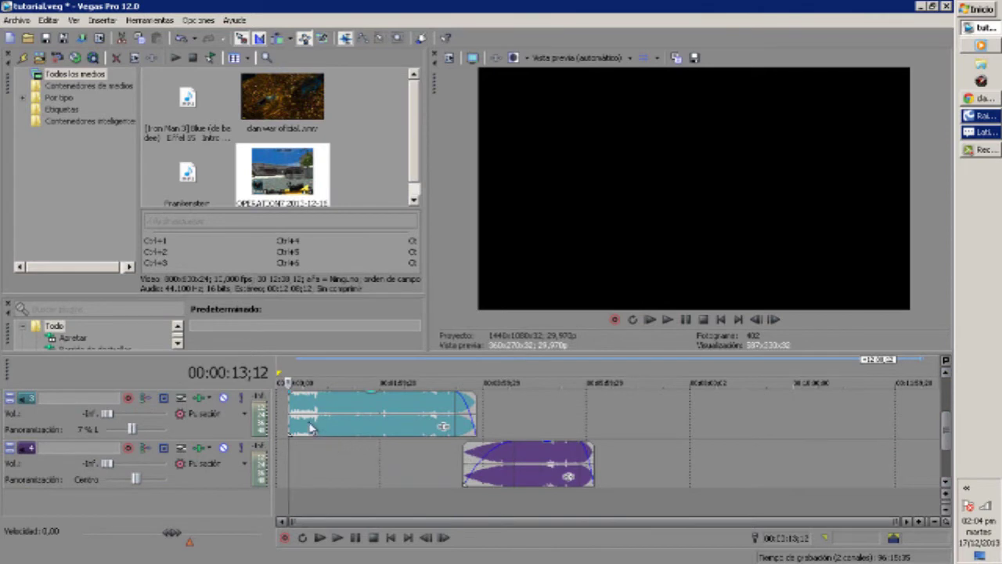
{"action": "mouse_move", "coordinate": [949, 425]}
{"action": "left_mouse_down"}
{"action": "mouse_move", "coordinate": [948, 408]}
{"action": "mouse_move", "coordinate": [944, 427]}
{"action": "left_mouse_up"}
{"action": "mouse_move", "coordinate": [945, 429]}
{"action": "left_mouse_down"}
{"action": "mouse_move", "coordinate": [945, 469]}
{"action": "mouse_move", "coordinate": [945, 429]}
{"action": "left_mouse_up"}
{"action": "left_click_drag", "start_coordinate": [946, 421], "coordinate": [900, 381]}
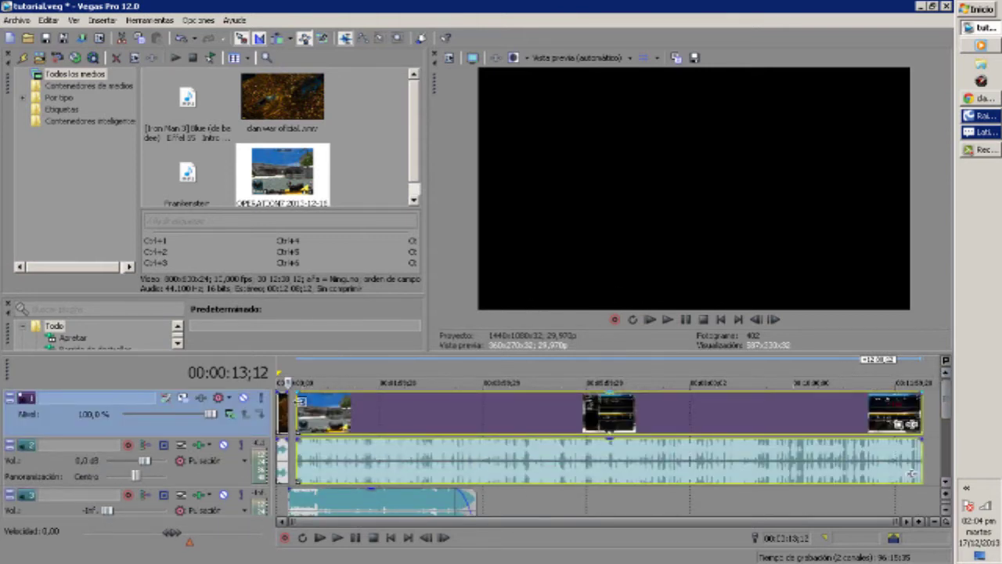
Separate and delete the gameplay recording's audio, and place its video shortly after the intro on the video track
{"action": "left_click_drag", "start_coordinate": [371, 435], "coordinate": [414, 412]}
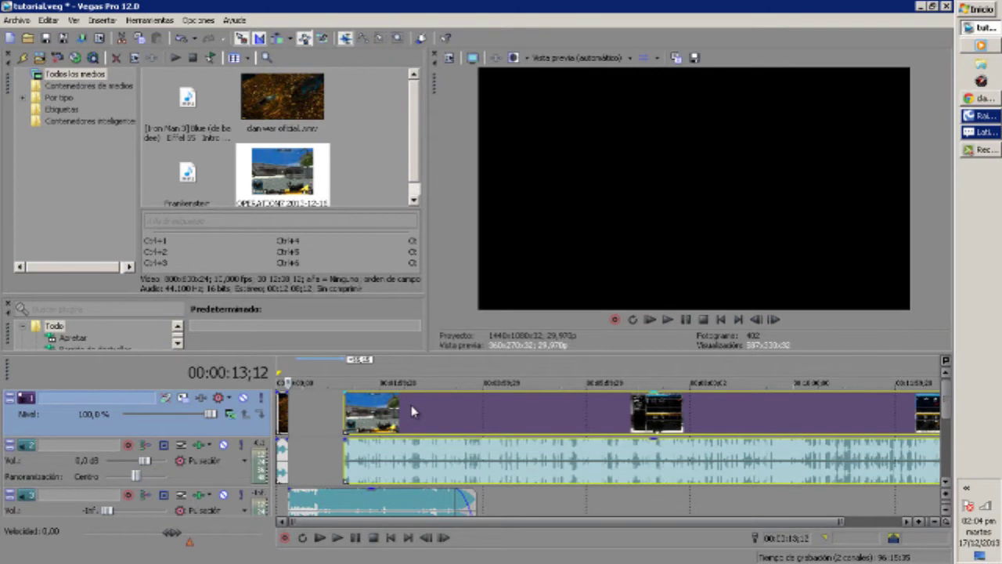
{"action": "left_click_drag", "start_coordinate": [408, 402], "coordinate": [433, 466]}
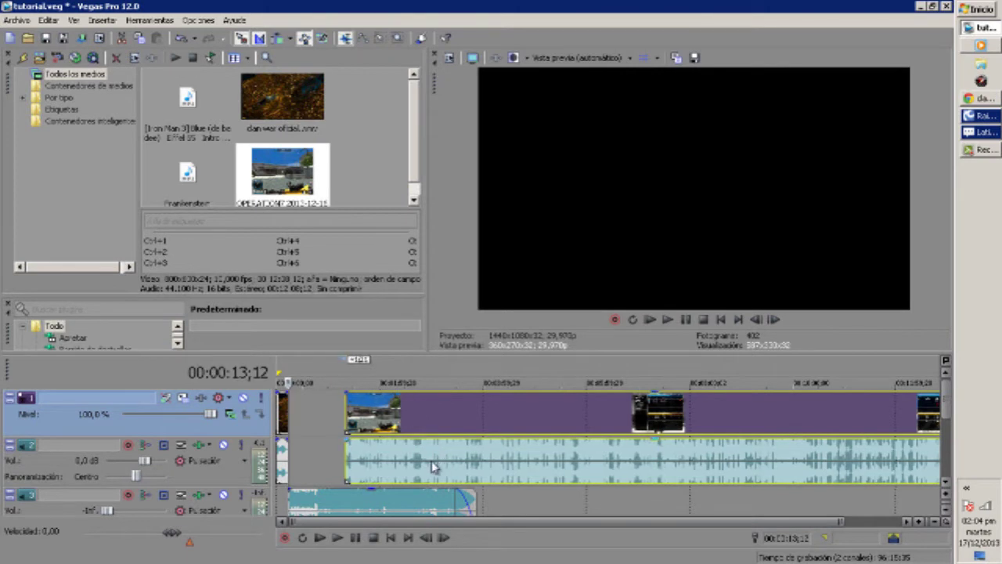
{"action": "left_click", "coordinate": [432, 468]}
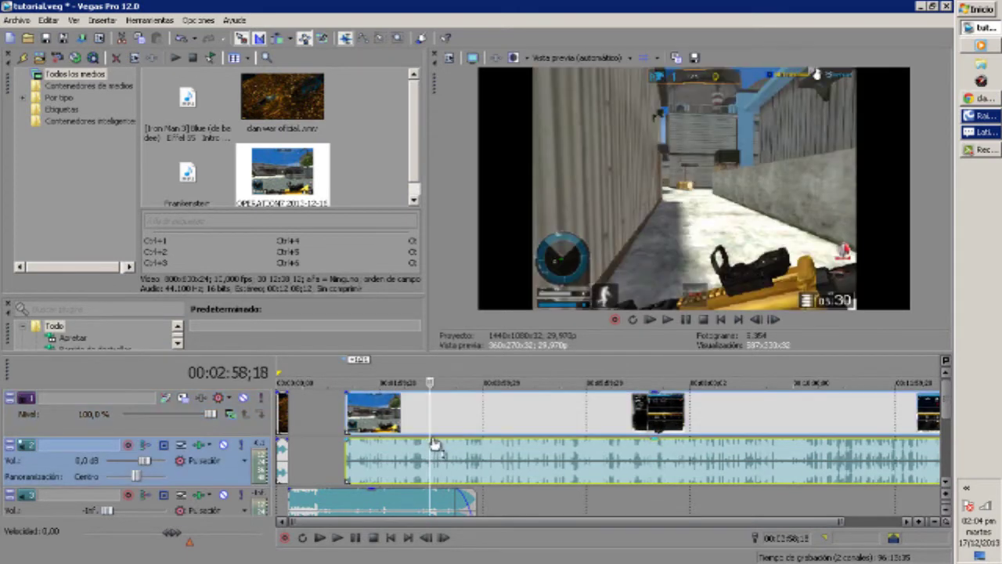
{"action": "left_click", "coordinate": [427, 414]}
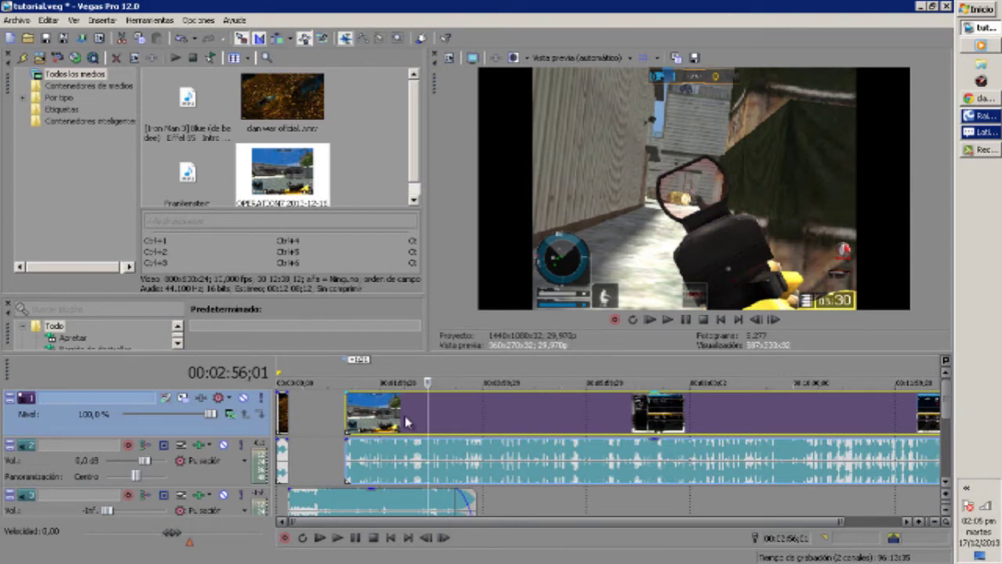
{"action": "left_click_drag", "start_coordinate": [404, 423], "coordinate": [394, 423]}
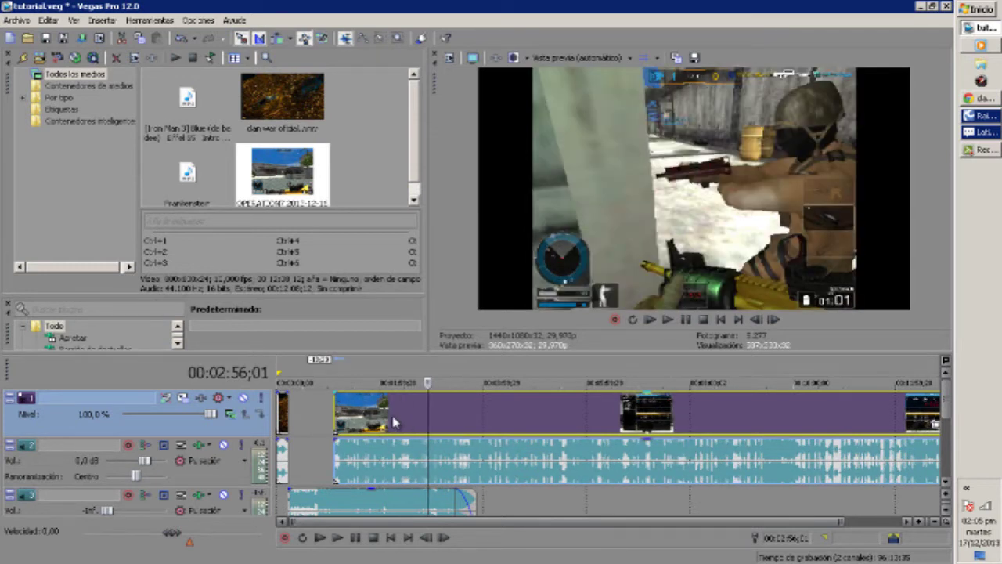
{"action": "left_click_drag", "start_coordinate": [377, 474], "coordinate": [389, 479]}
{"action": "key", "text": "Delete"}
{"action": "left_click_drag", "start_coordinate": [356, 419], "coordinate": [317, 420]}
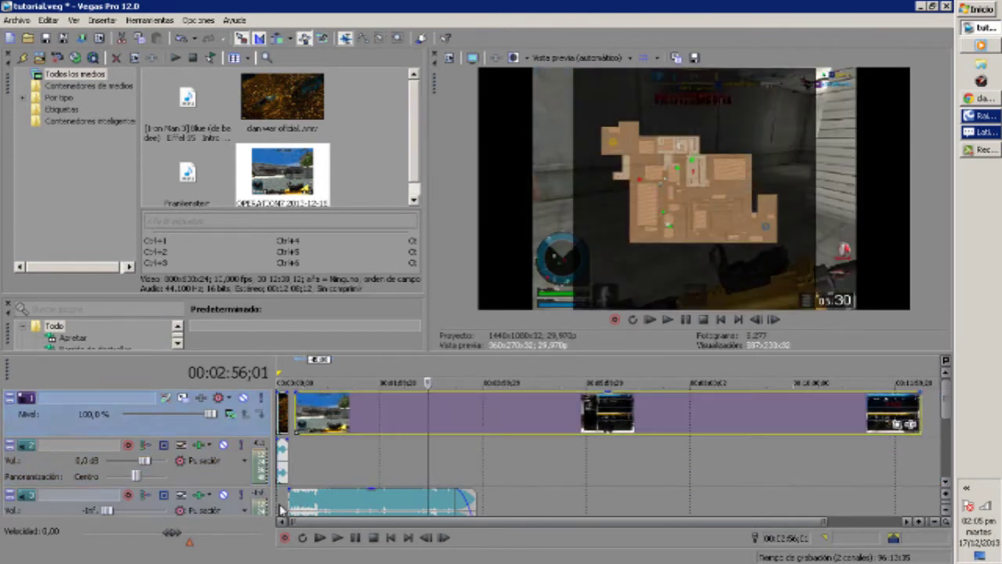
Play the intro and replay its final seconds to examine where its closing title fades out
{"action": "left_click", "coordinate": [284, 505]}
{"action": "key", "text": "space"}
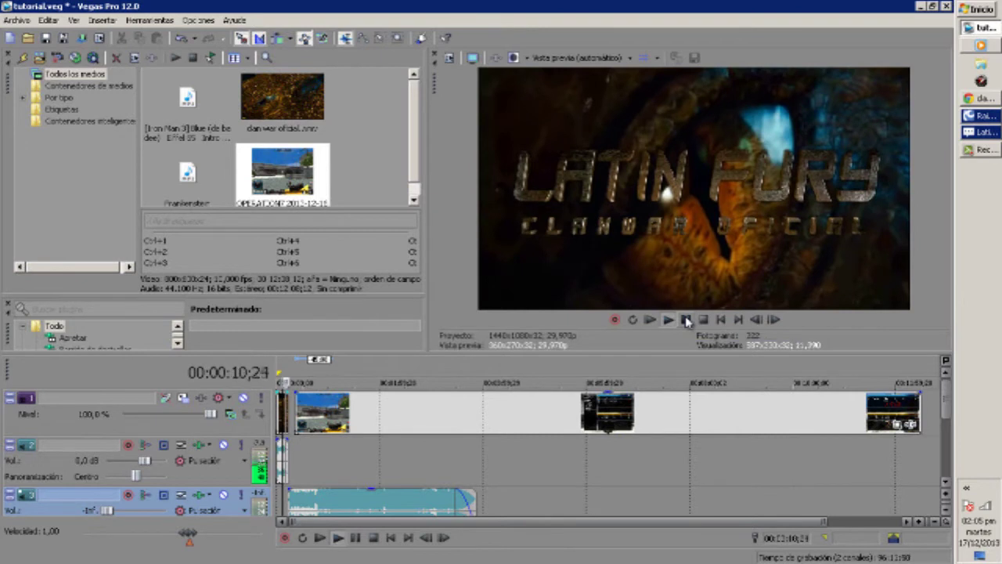
{"action": "left_click", "coordinate": [284, 507]}
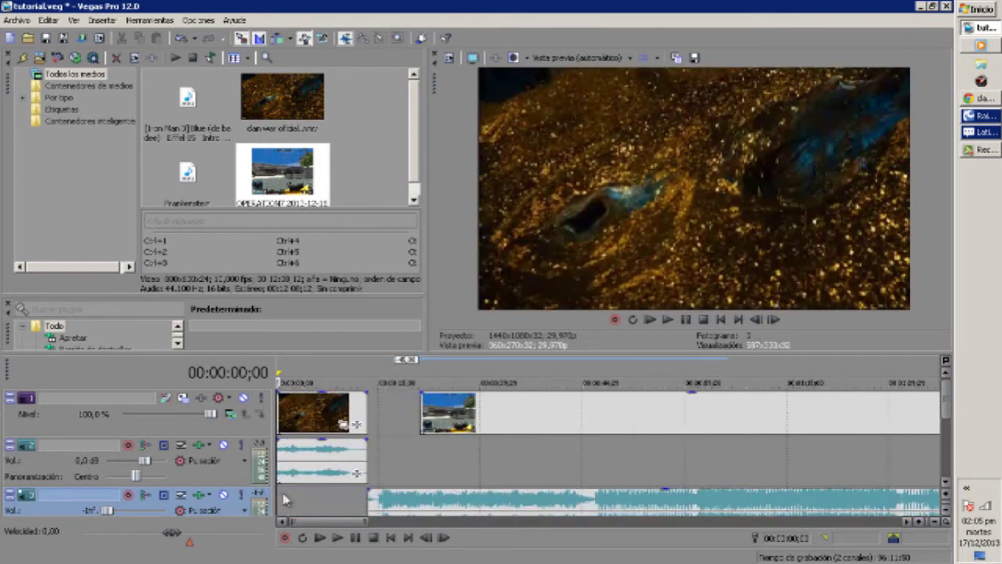
{"action": "left_click", "coordinate": [359, 499]}
{"action": "left_click", "coordinate": [349, 500]}
{"action": "left_click", "coordinate": [342, 499]}
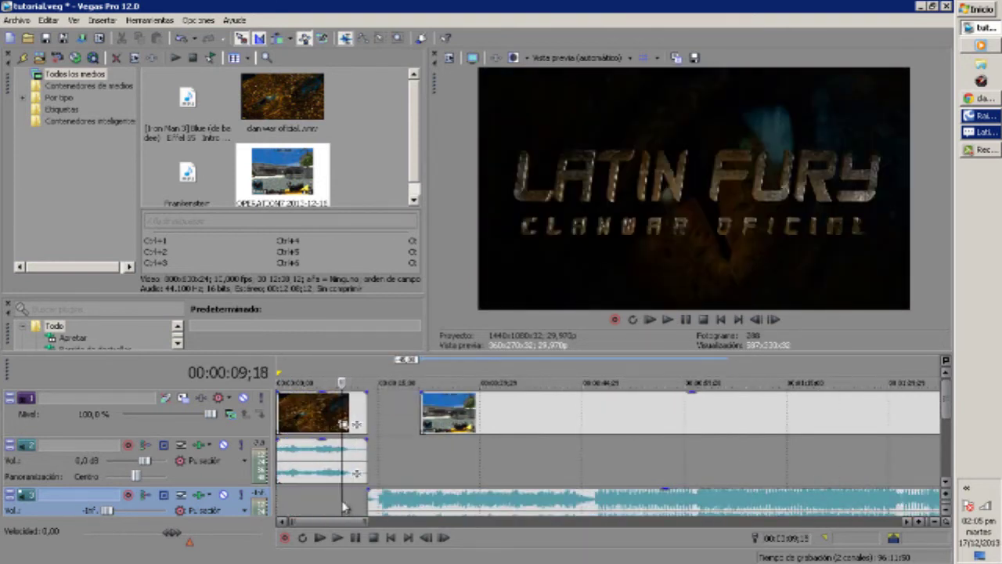
{"action": "left_click", "coordinate": [685, 320]}
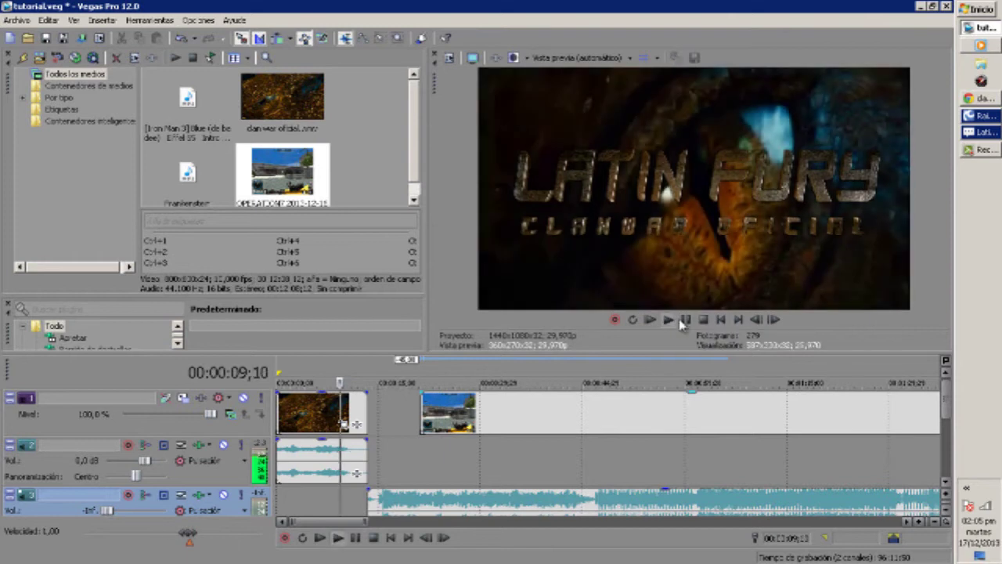
{"action": "left_click", "coordinate": [685, 321]}
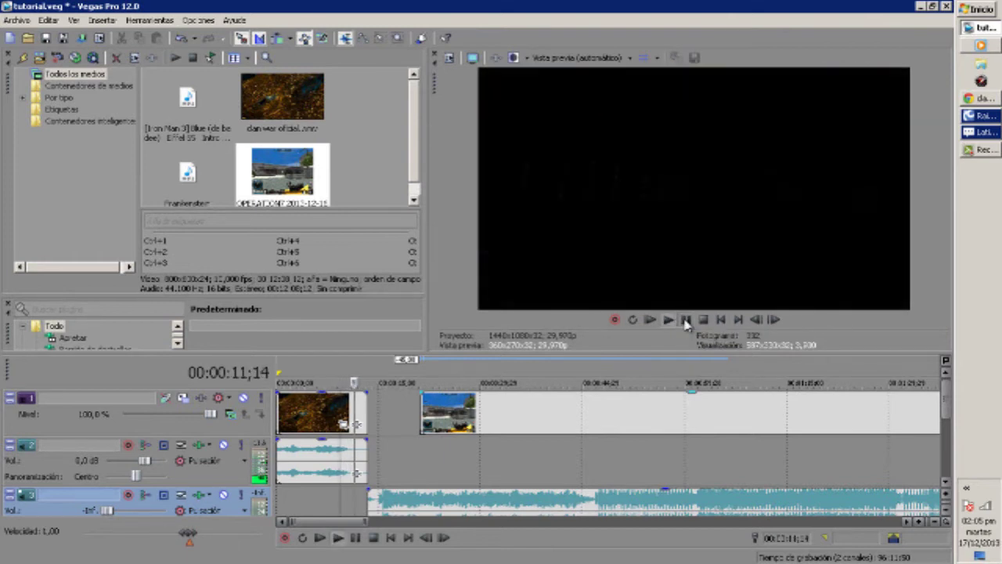
Try overlapping the gameplay clip with the end of the intro, and move it back just past the intro's end
{"action": "left_click_drag", "start_coordinate": [447, 413], "coordinate": [383, 412]}
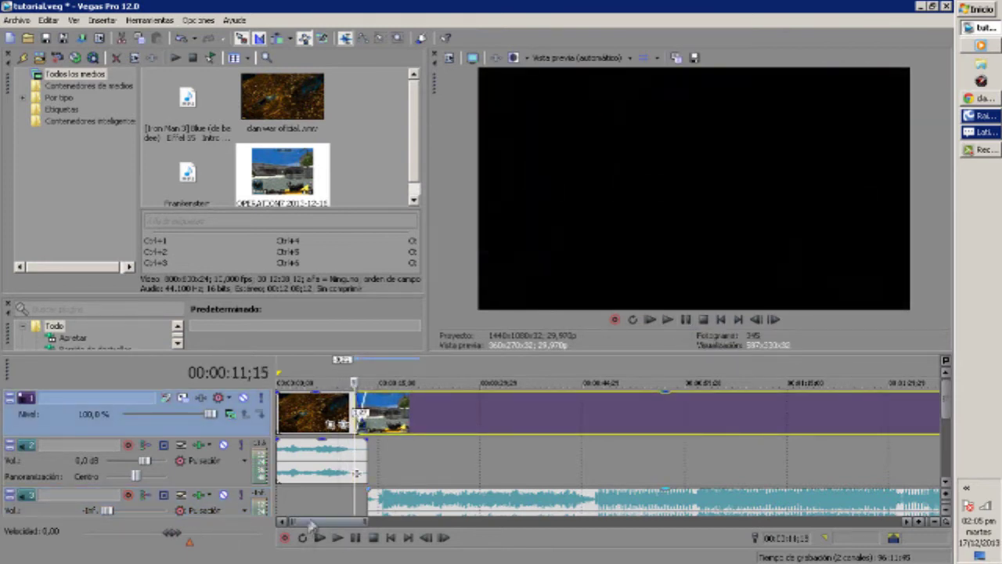
{"action": "left_click", "coordinate": [344, 507]}
{"action": "left_click_drag", "start_coordinate": [383, 412], "coordinate": [405, 413]}
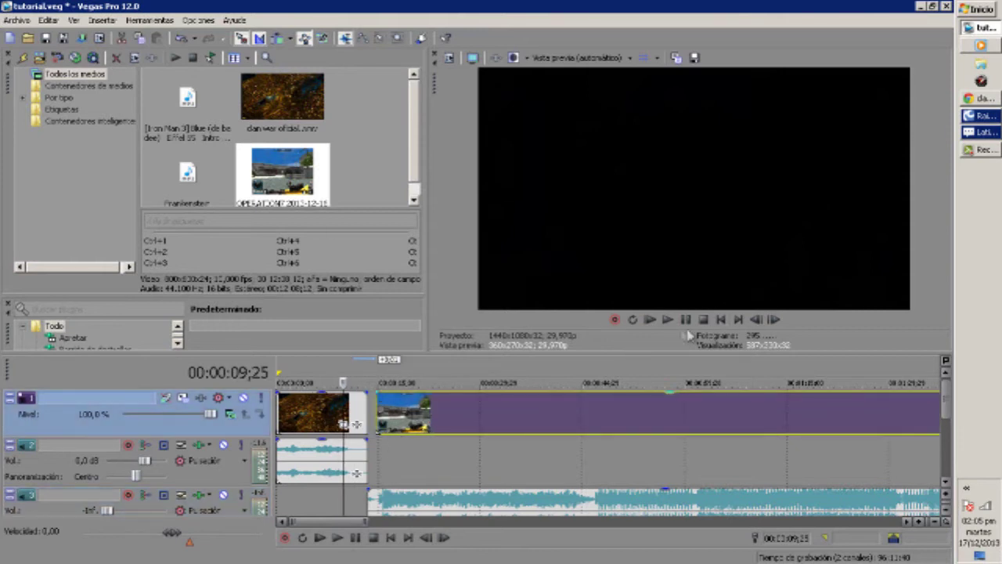
Play the last seconds of the intro to its end and pause to examine the cut without an overlap
{"action": "left_click", "coordinate": [668, 320]}
{"action": "left_click", "coordinate": [685, 320]}
{"action": "left_click", "coordinate": [686, 321]}
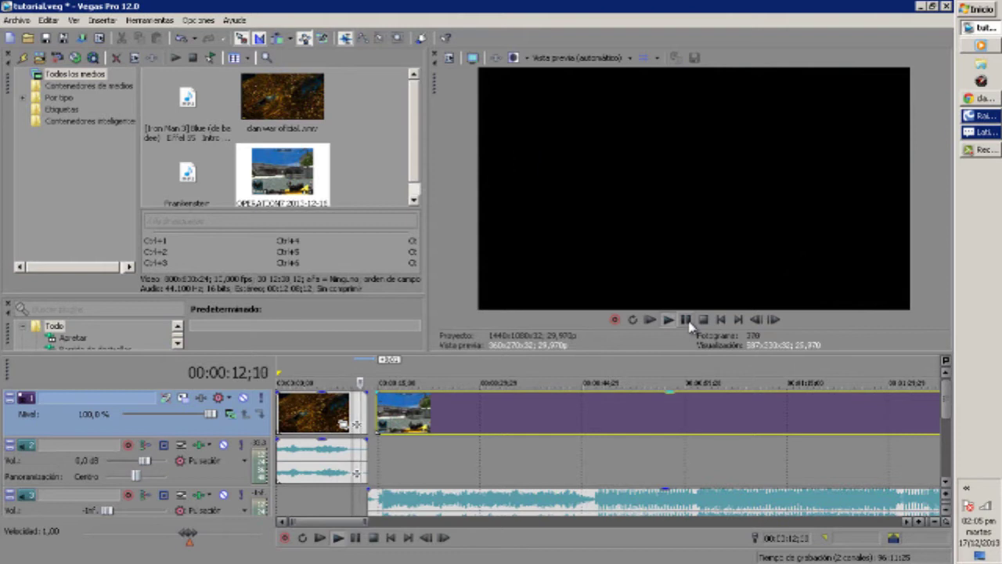
{"action": "left_click", "coordinate": [686, 320]}
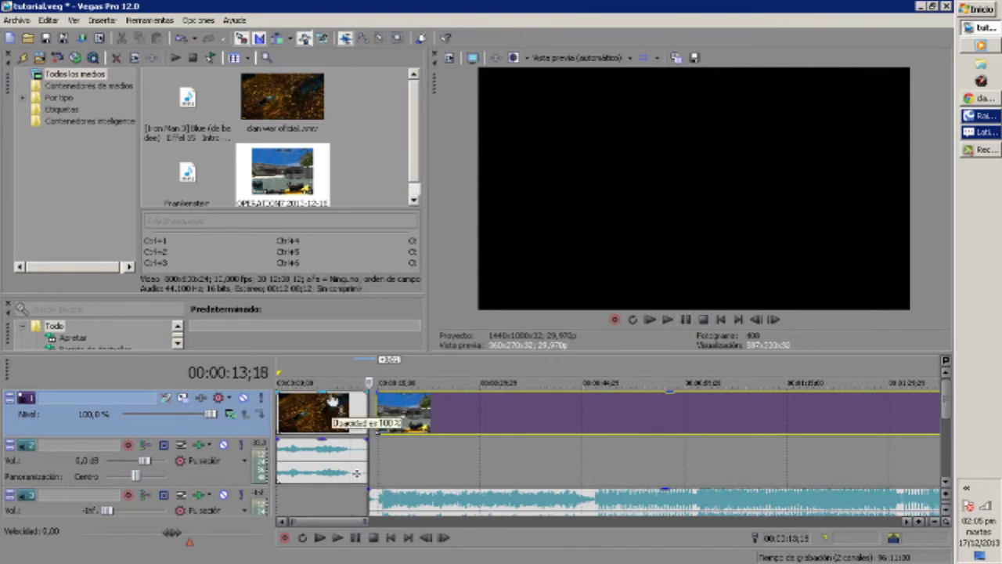
Overlap the start of the gameplay clip with the intro's end to form a crossfade, and preview the transition
{"action": "left_click_drag", "start_coordinate": [391, 424], "coordinate": [365, 422]}
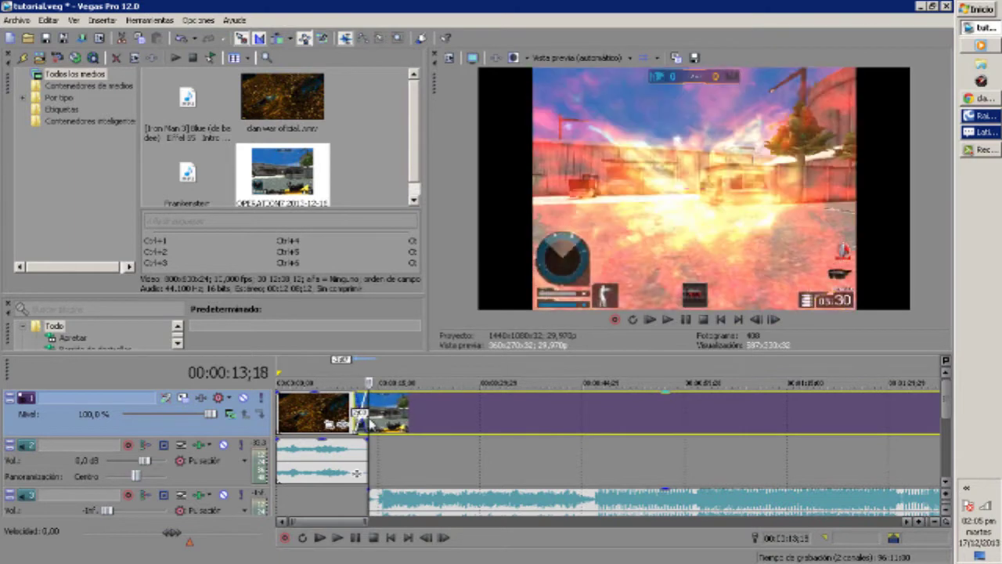
{"action": "left_click", "coordinate": [323, 508]}
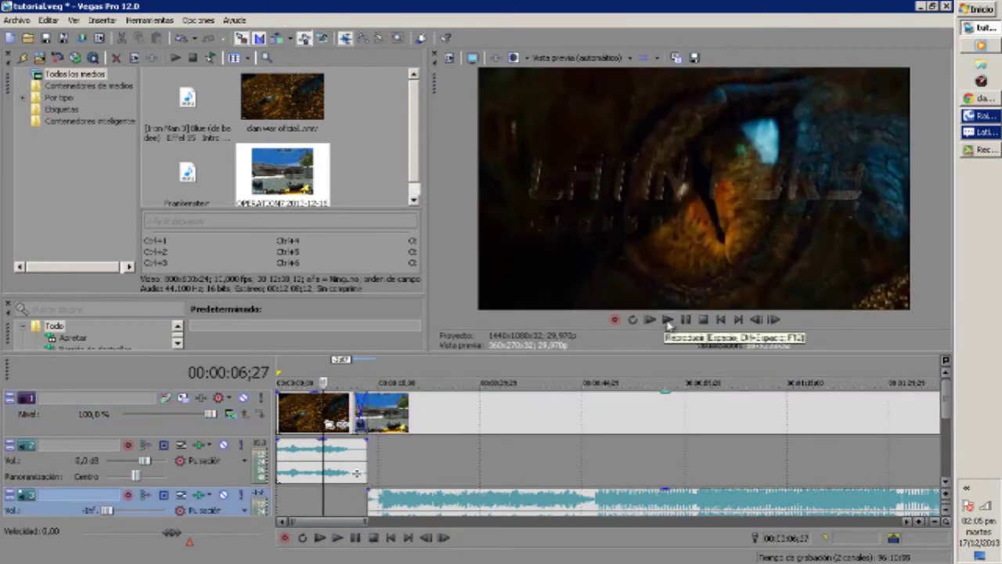
{"action": "left_click", "coordinate": [668, 319]}
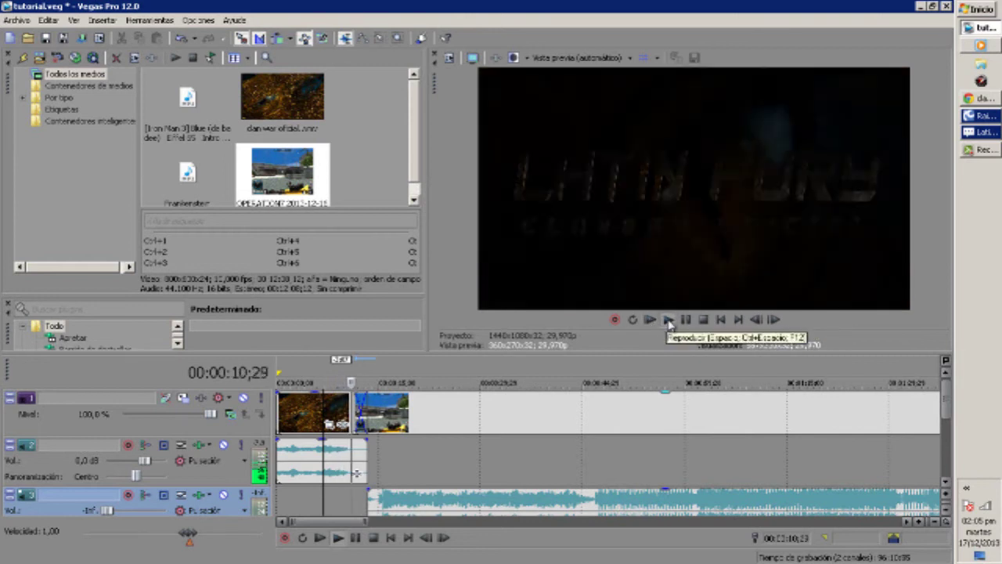
{"action": "left_click", "coordinate": [684, 320]}
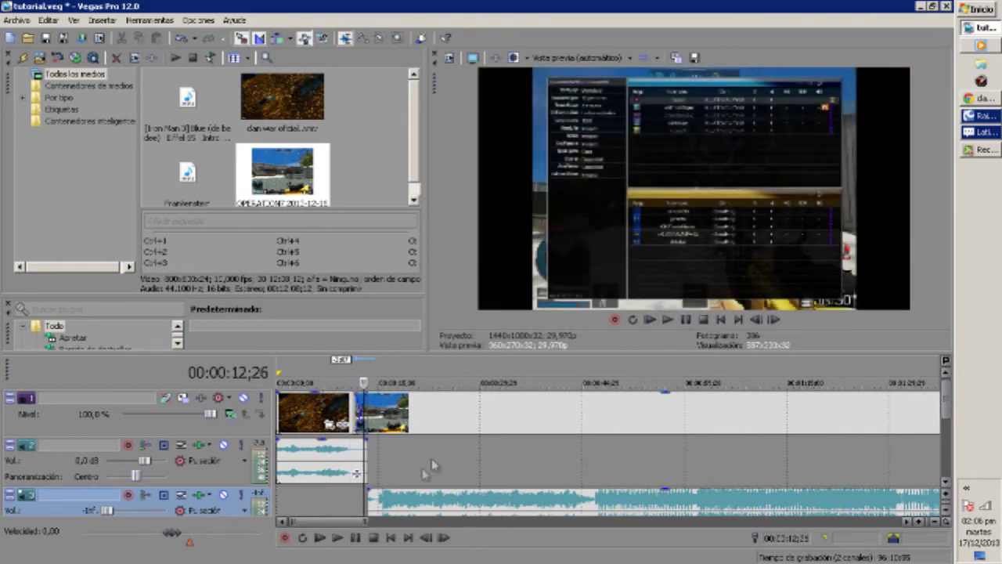
{"action": "left_click", "coordinate": [347, 501]}
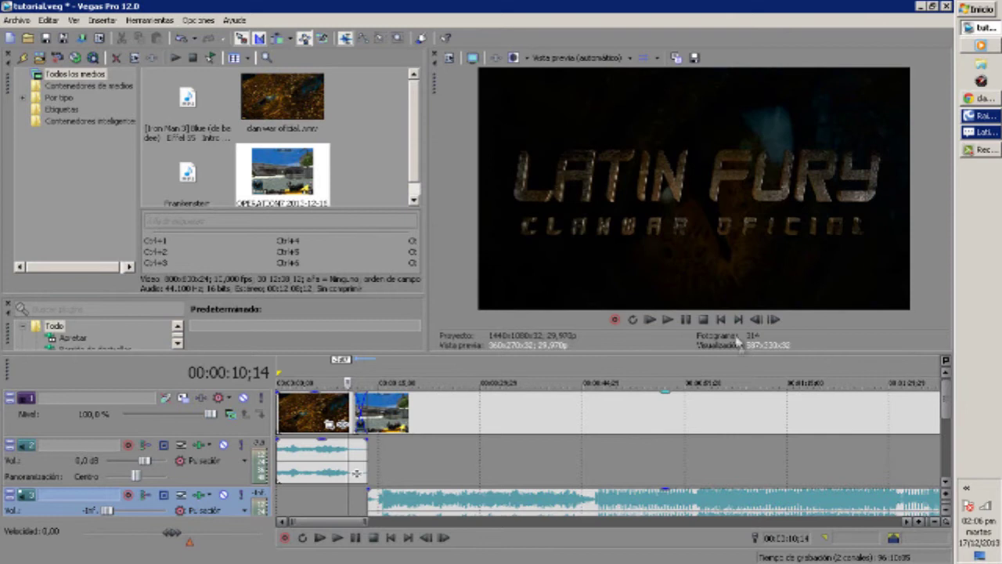
Play the crossfade from the intro into the gameplay and pause once the gameplay is fully shown
{"action": "left_click", "coordinate": [667, 320]}
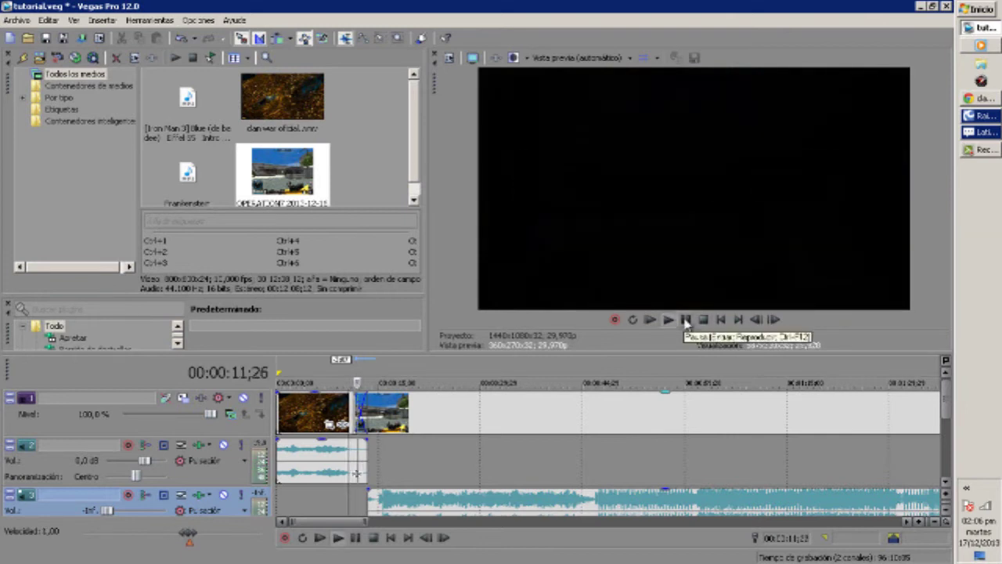
{"action": "left_click", "coordinate": [684, 320]}
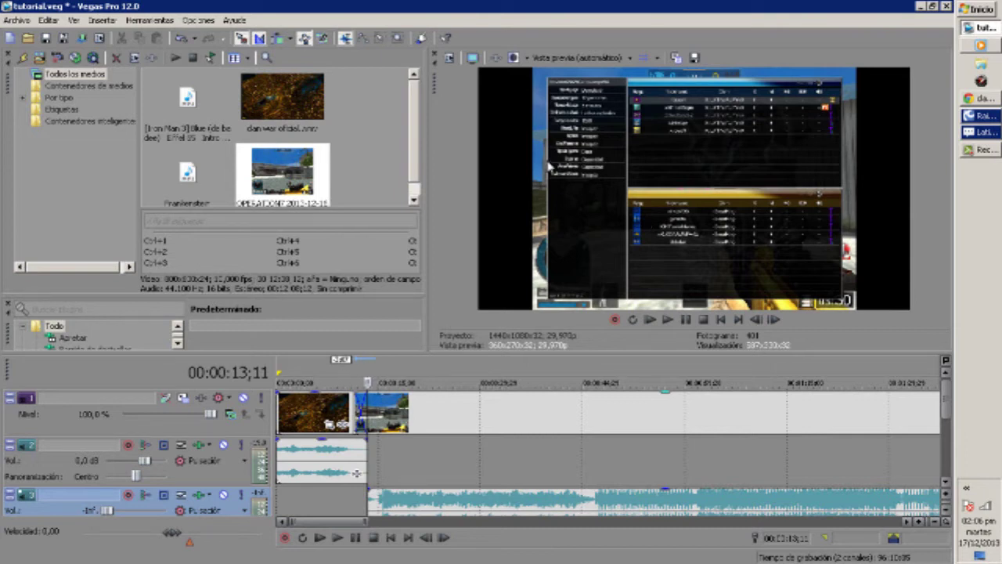
In the gameplay clip's Pan/Crop settings, set the source option for maintaining the aspect ratio to No
{"action": "scroll", "coordinate": [398, 475], "scroll_direction": "down", "scroll_amount": 8}
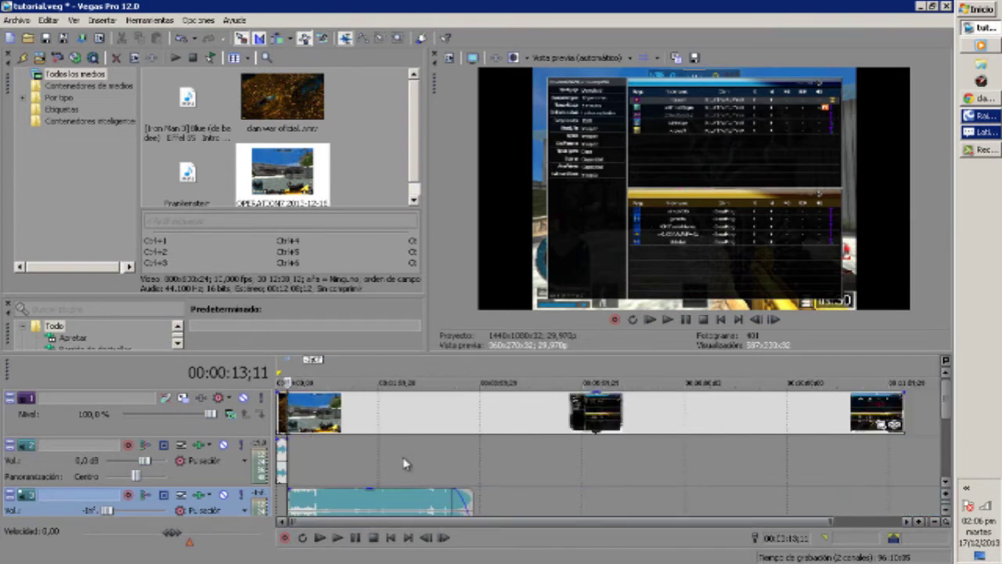
{"action": "left_click", "coordinate": [615, 419]}
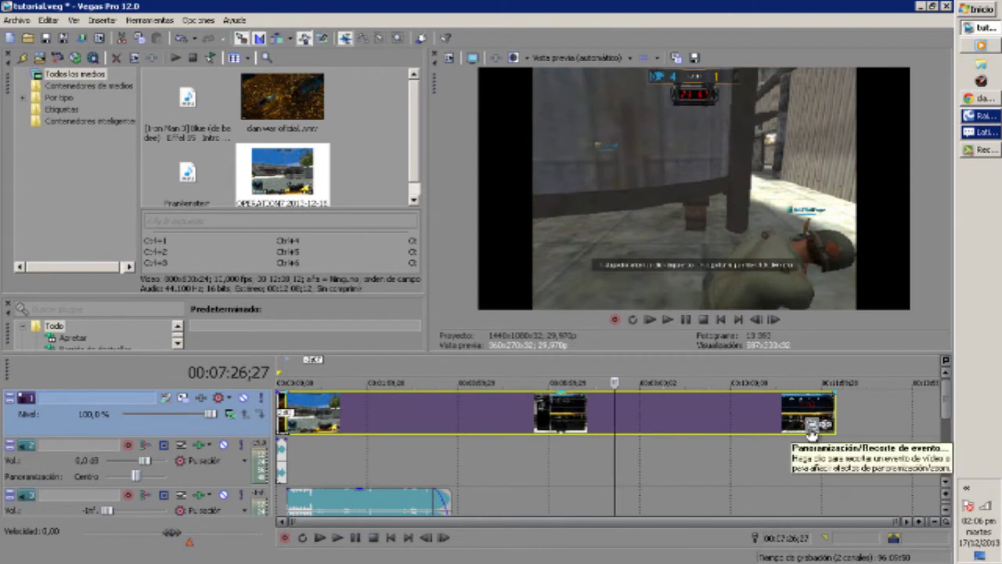
{"action": "left_click", "coordinate": [810, 427]}
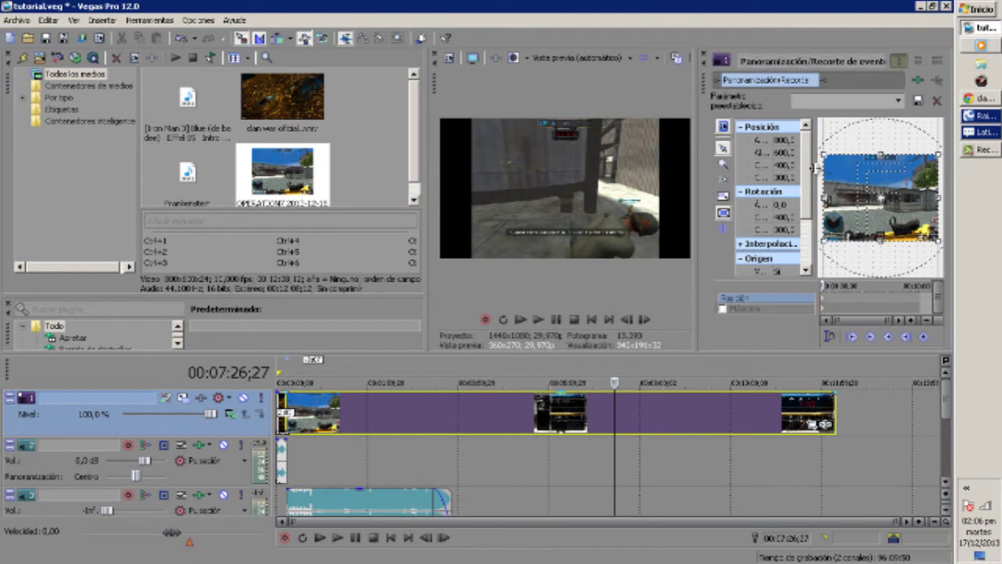
{"action": "scroll", "coordinate": [808, 168], "scroll_direction": "down", "scroll_amount": 2}
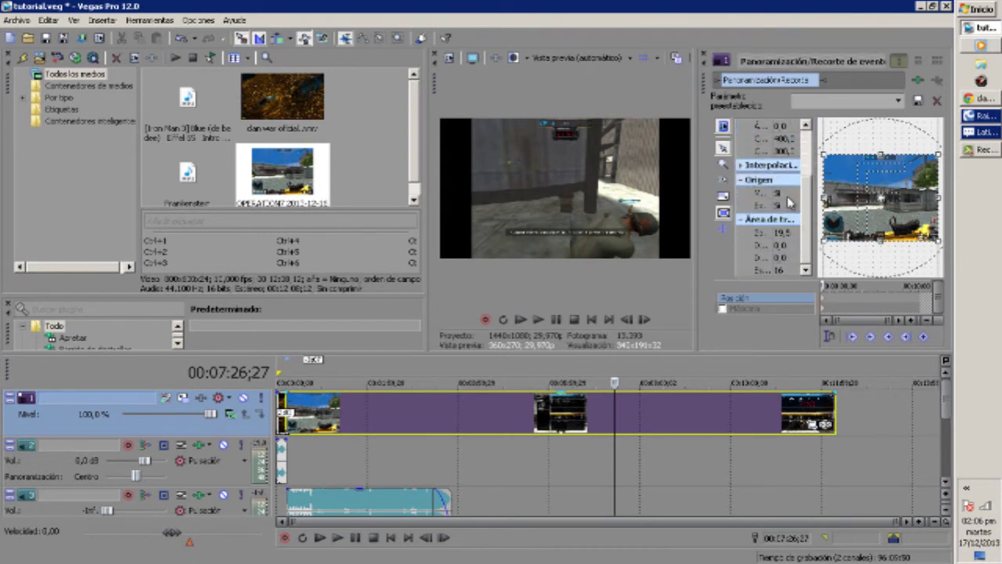
{"action": "left_click", "coordinate": [789, 202]}
{"action": "left_click", "coordinate": [786, 209]}
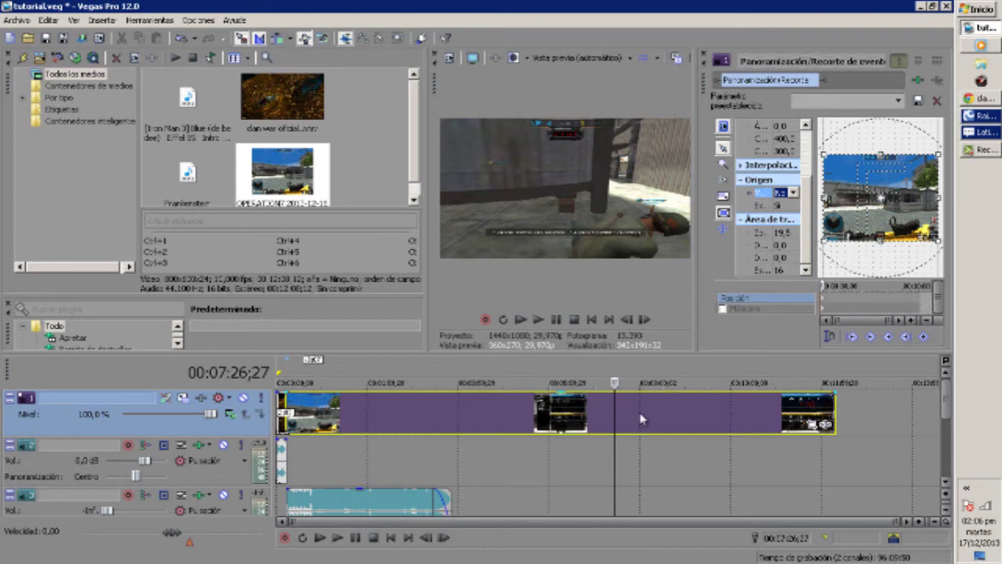
Split the gameplay clip at 00:07:29;24 and move the second part away from the first
{"action": "left_click_drag", "start_coordinate": [614, 472], "coordinate": [596, 459]}
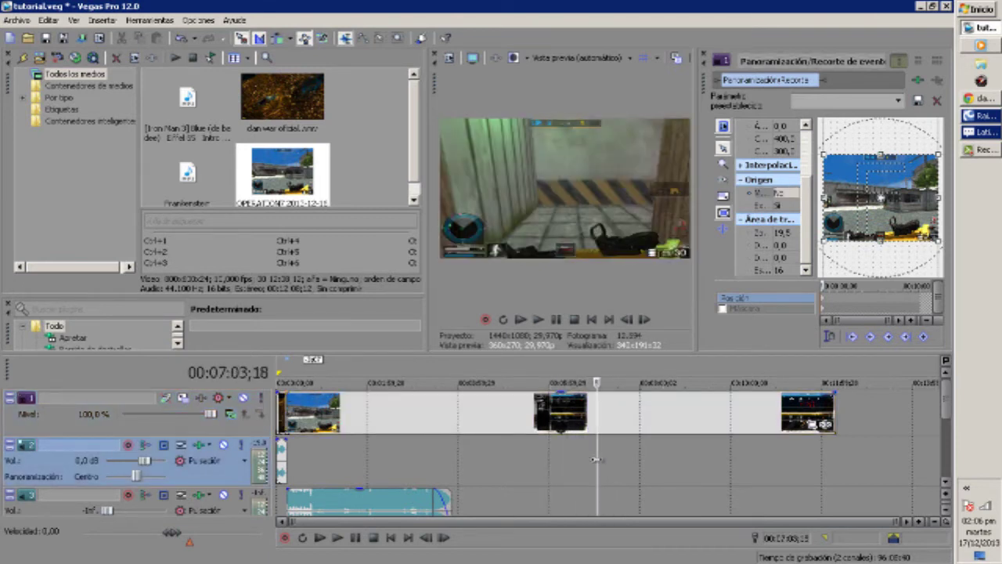
{"action": "left_click", "coordinate": [616, 423]}
{"action": "right_click", "coordinate": [639, 422]}
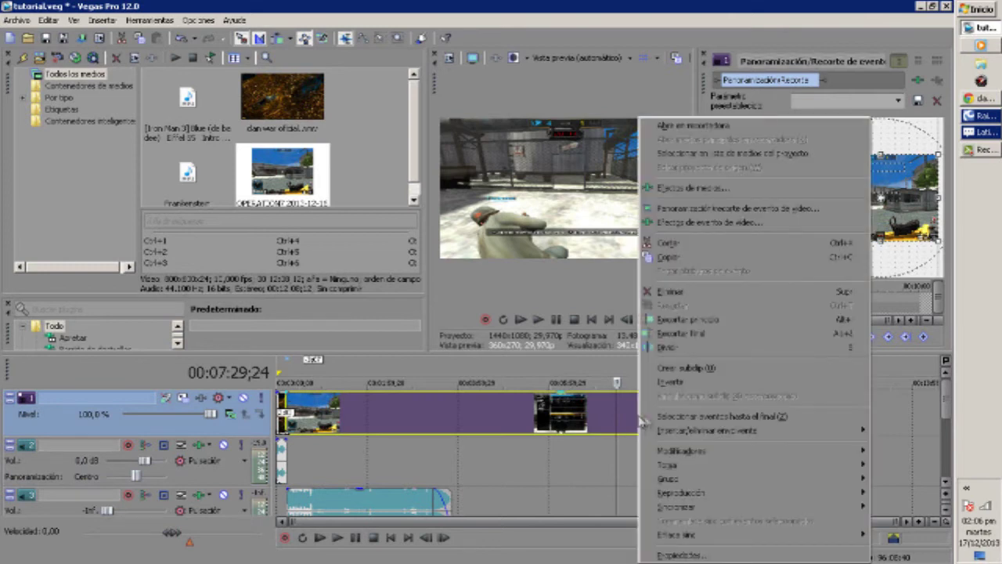
{"action": "left_click", "coordinate": [650, 350]}
{"action": "left_click_drag", "start_coordinate": [645, 433], "coordinate": [780, 444]}
{"action": "left_click_drag", "start_coordinate": [688, 405], "coordinate": [732, 422]}
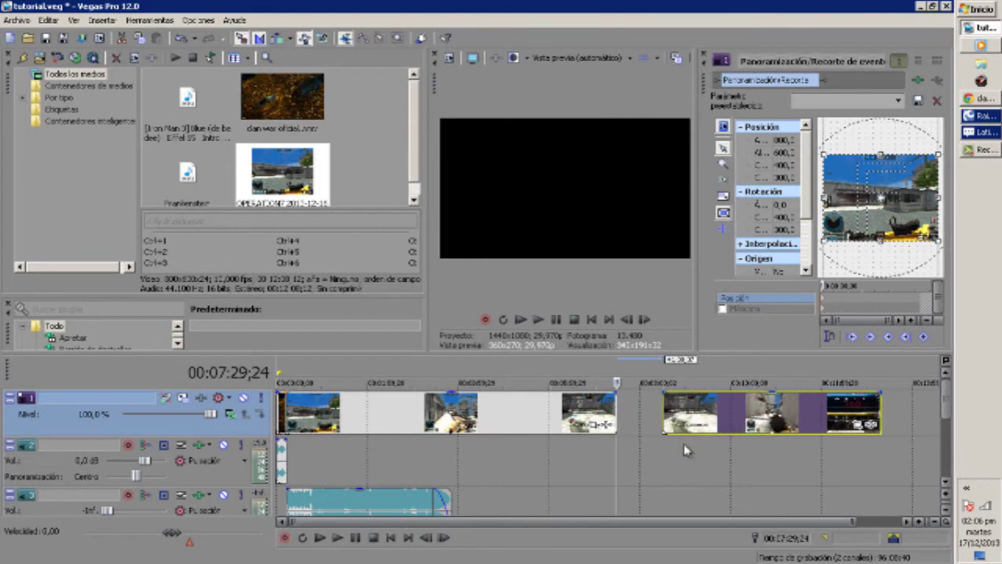
Undo the move and the split of the gameplay clip
{"action": "key", "text": "ctrl+z"}
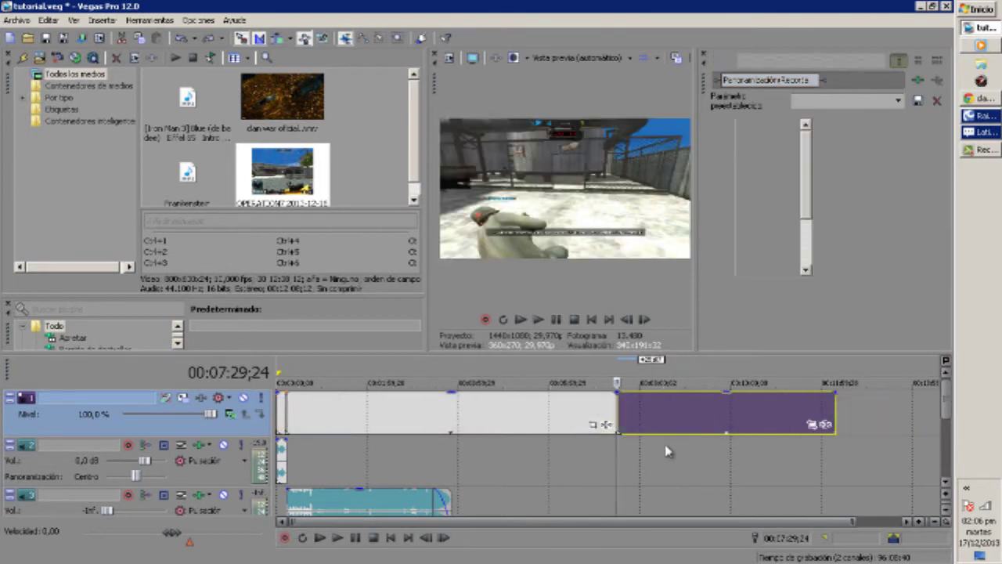
{"action": "key", "text": "ctrl+a"}
{"action": "left_click", "coordinate": [657, 451]}
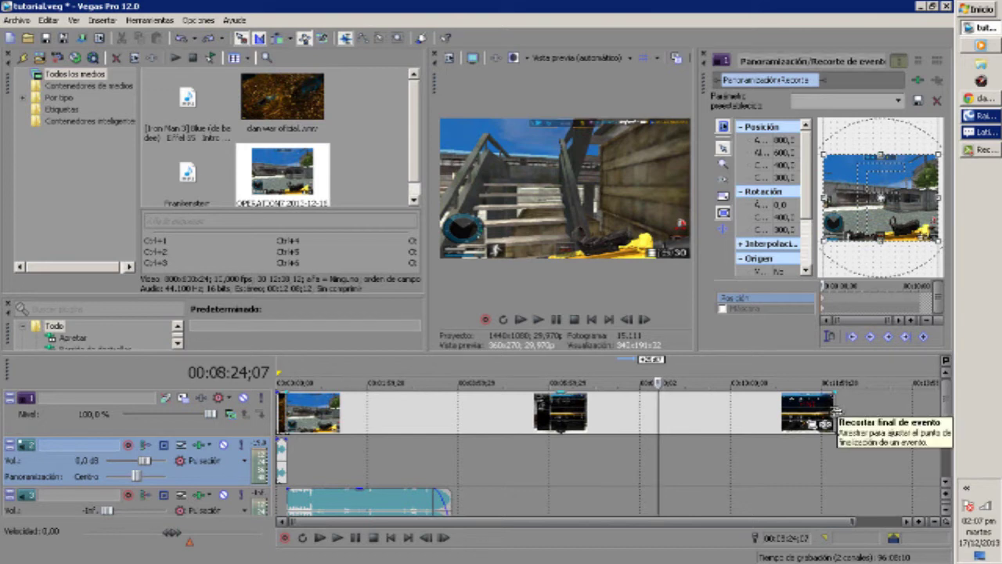
Time-compress the gameplay clip so that it ends together with the second music clip at 00:06:09;18
{"action": "key", "text": "ctrl"}
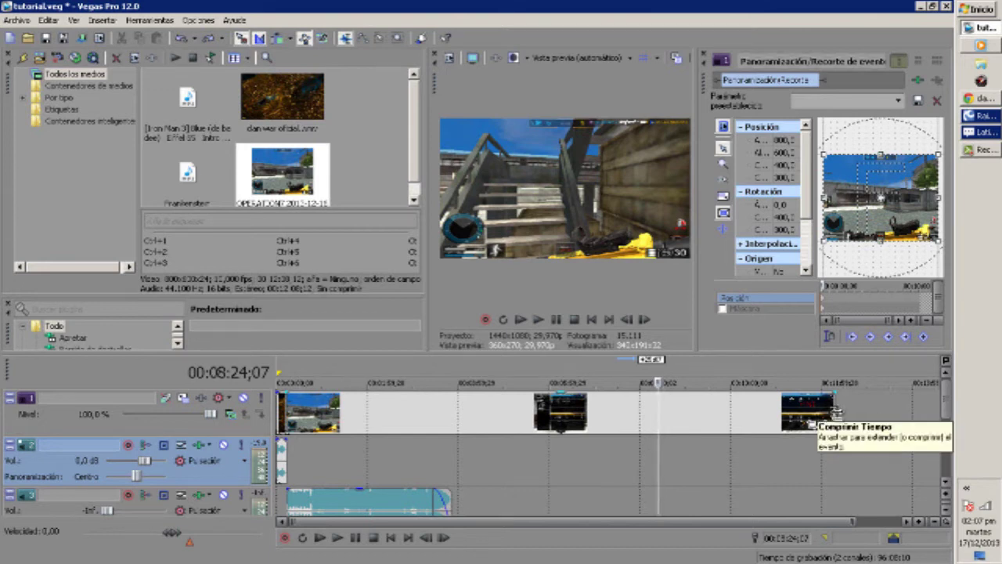
{"action": "left_click_drag", "start_coordinate": [836, 412], "coordinate": [527, 427]}
{"action": "left_click", "coordinate": [883, 466]}
{"action": "scroll", "coordinate": [883, 466], "scroll_direction": "down", "scroll_amount": 2}
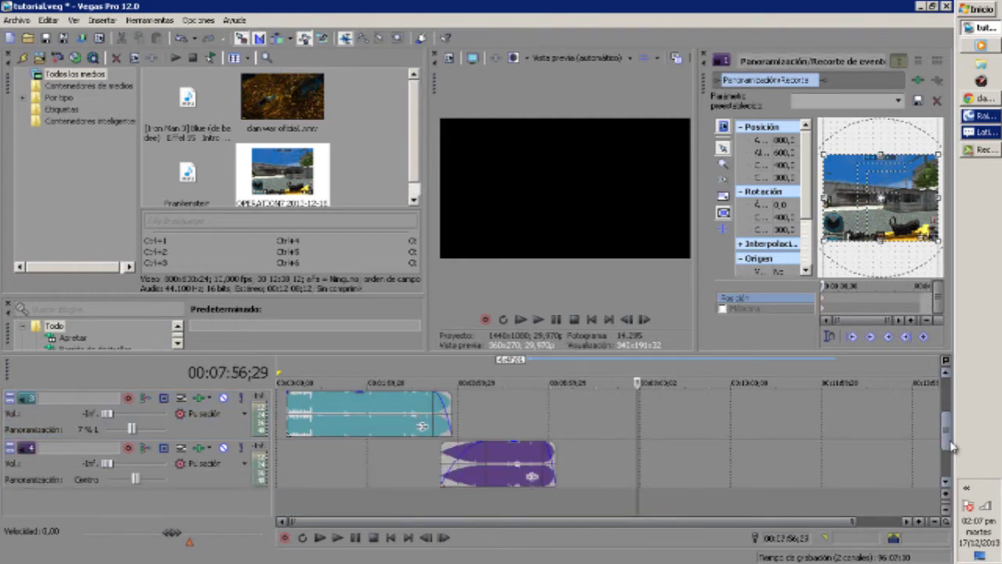
{"action": "left_click", "coordinate": [559, 423]}
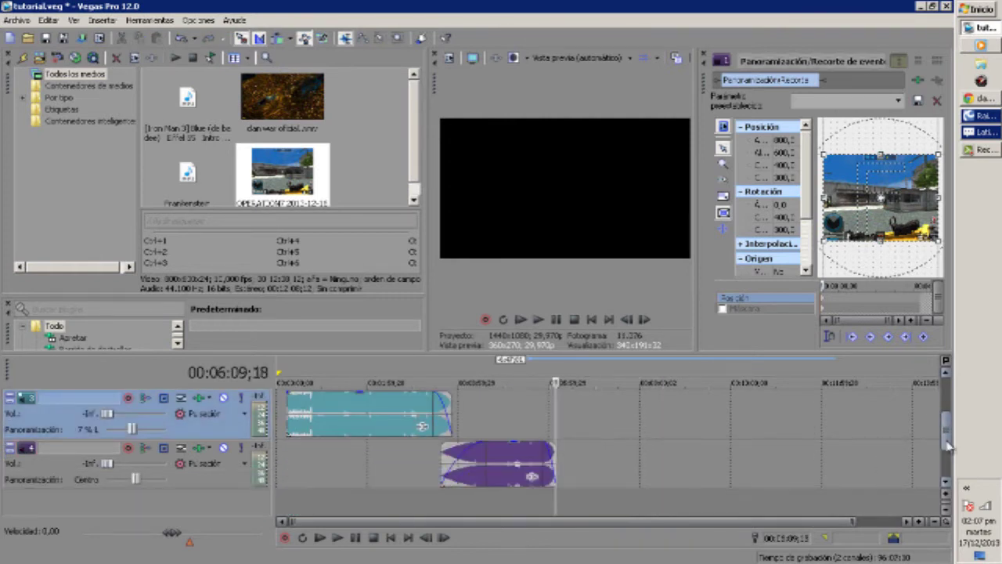
{"action": "scroll", "coordinate": [547, 422], "scroll_direction": "up", "scroll_amount": 2}
{"action": "left_click_drag", "start_coordinate": [526, 417], "coordinate": [552, 427]}
Play the compressed gameplay clip from 00:00:23;09 for a few seconds to check its speed, and stop playback
{"action": "left_click", "coordinate": [295, 466]}
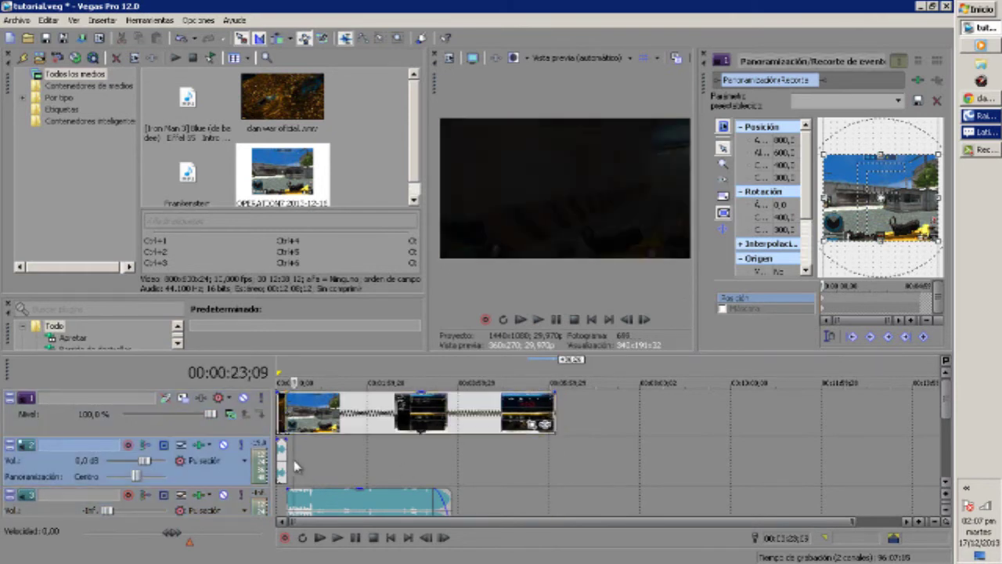
{"action": "left_click", "coordinate": [541, 321]}
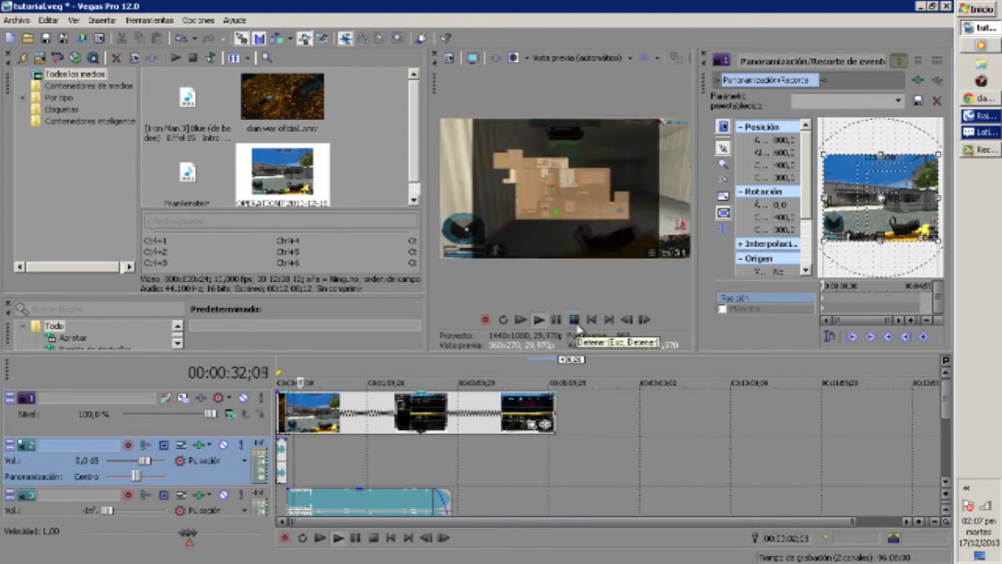
{"action": "left_click", "coordinate": [574, 321]}
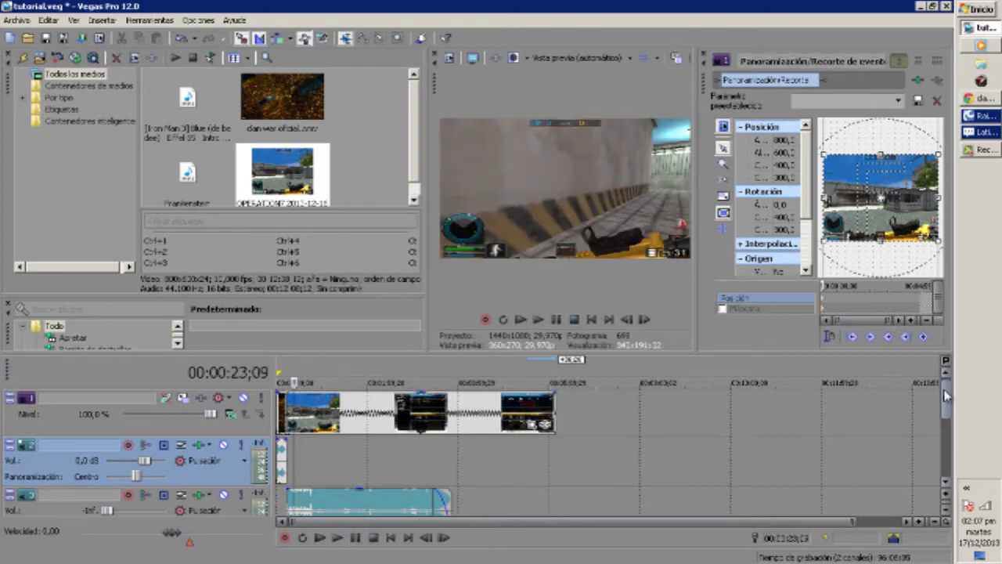
Move the playhead through the overlap of the two music clips to examine where one song hands over to the other
{"action": "scroll", "coordinate": [944, 395], "scroll_direction": "down", "scroll_amount": 1}
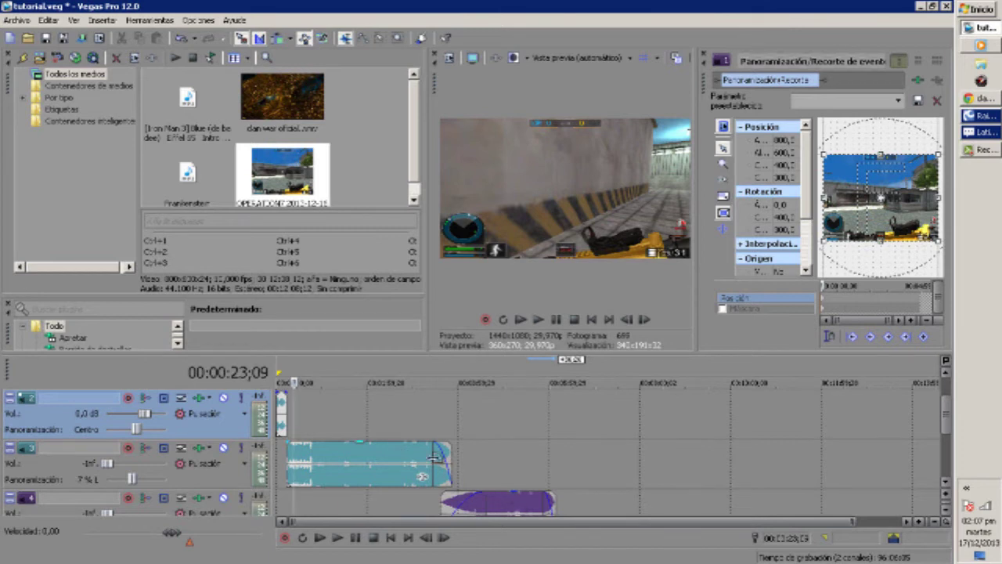
{"action": "left_click", "coordinate": [431, 426]}
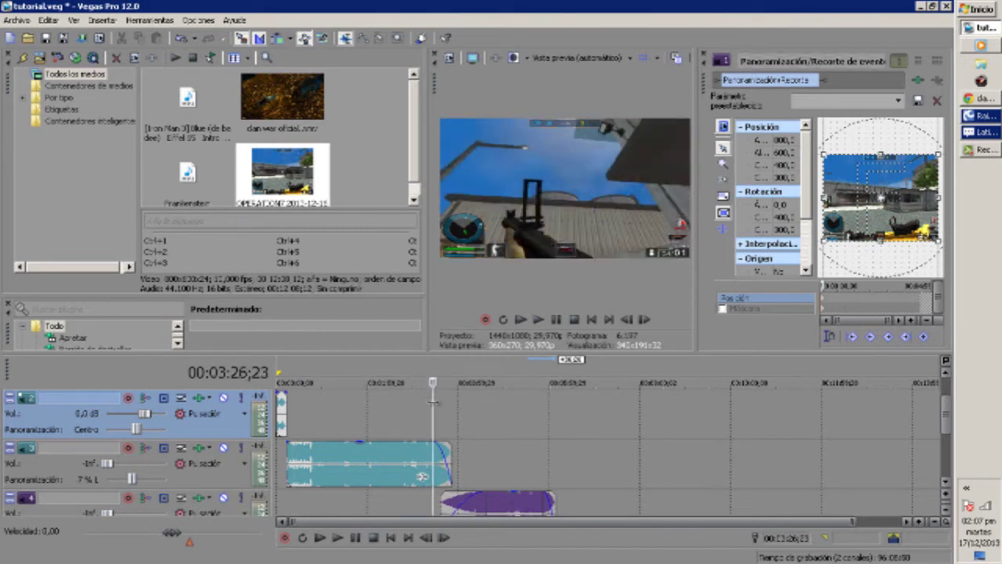
{"action": "left_click", "coordinate": [439, 405]}
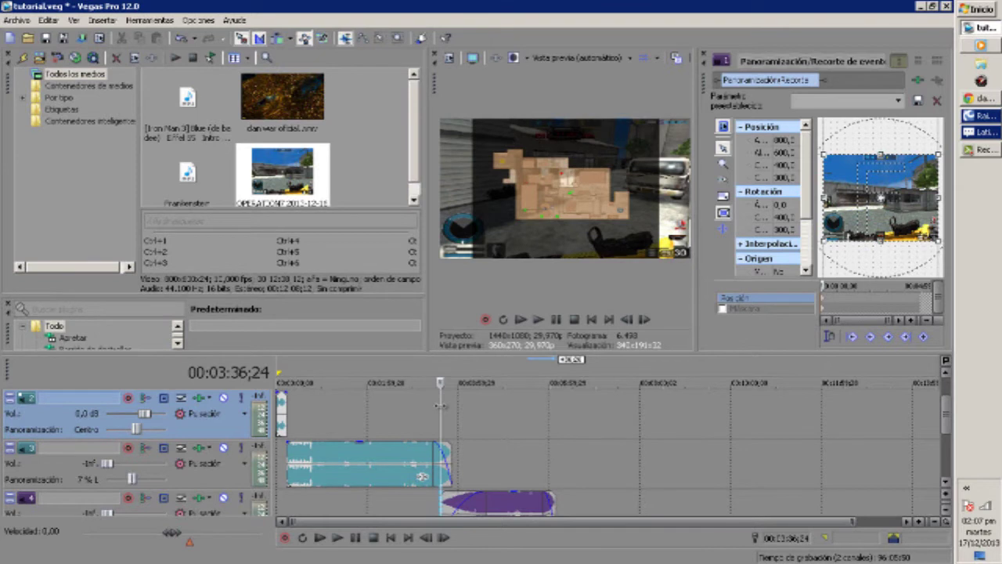
{"action": "left_click", "coordinate": [449, 407]}
{"action": "key", "text": "space"}
{"action": "left_click", "coordinate": [446, 407]}
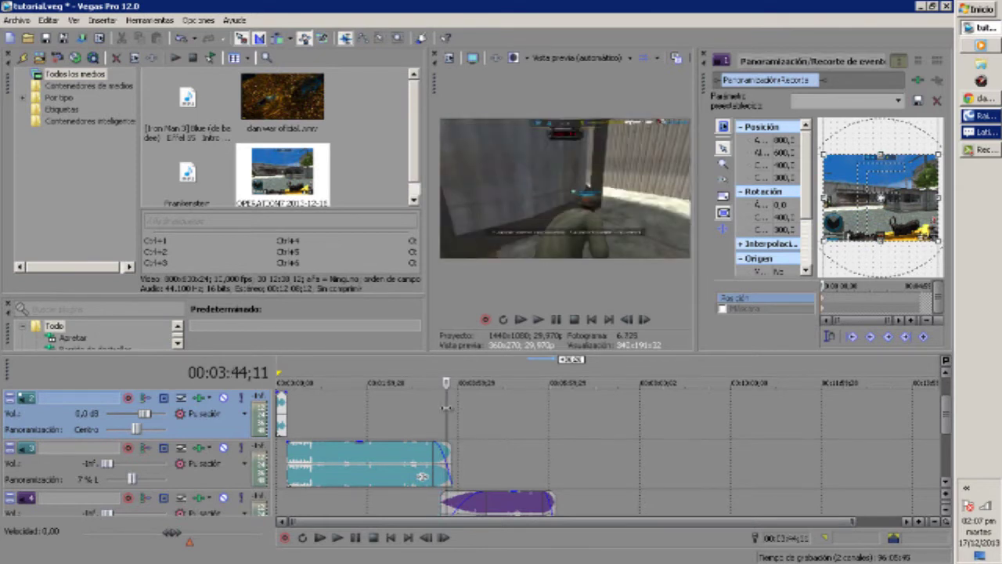
{"action": "left_click", "coordinate": [451, 407]}
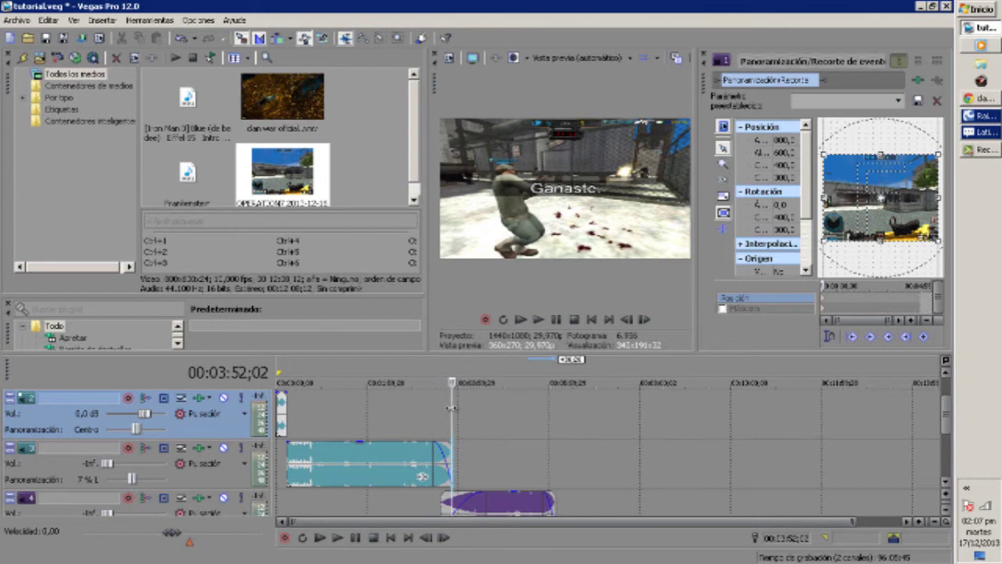
{"action": "left_click", "coordinate": [461, 410]}
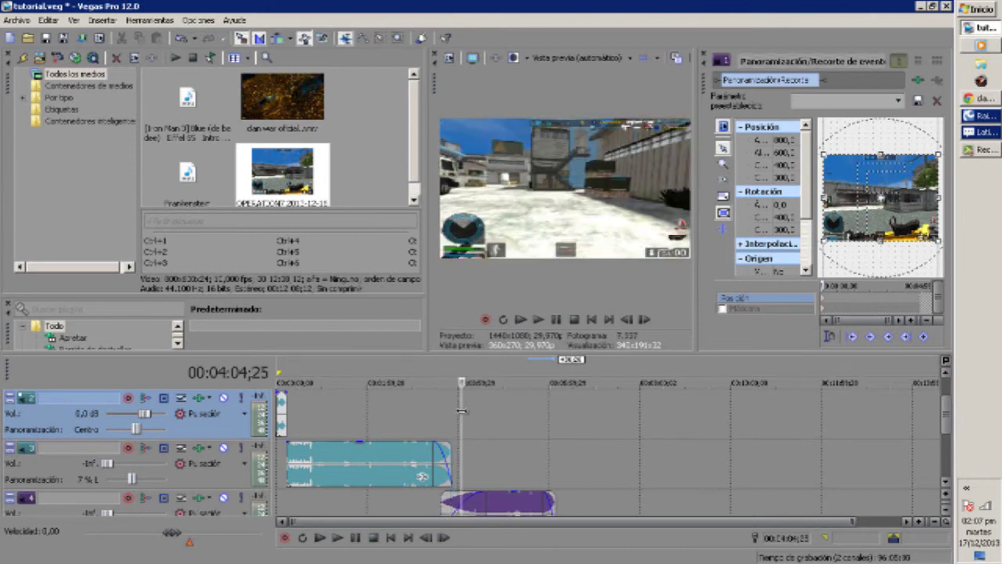
{"action": "left_click_drag", "start_coordinate": [462, 410], "coordinate": [433, 411]}
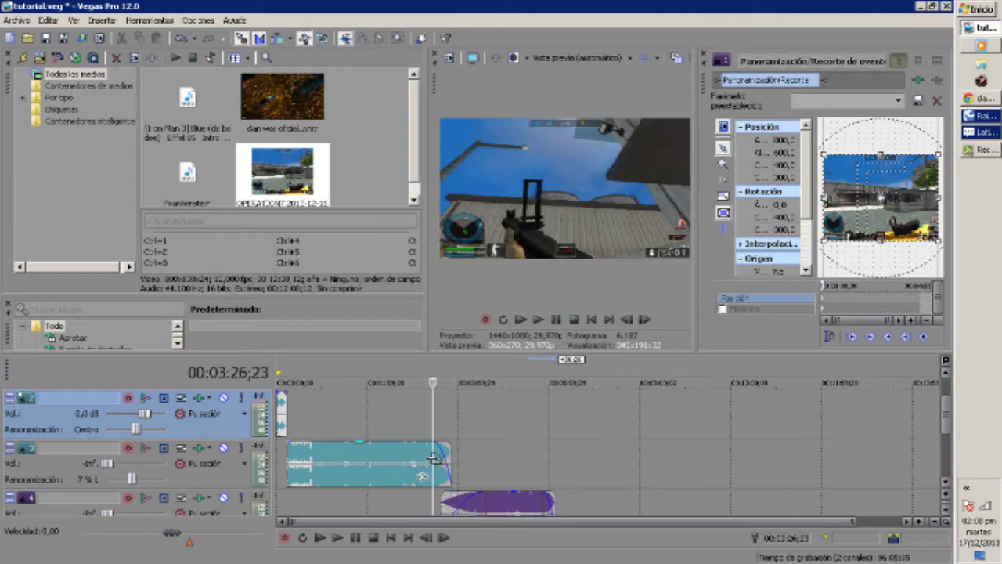
Remove the first music clip's fade-out and redraw it starting at 00:03:26;23
{"action": "left_click_drag", "start_coordinate": [443, 457], "coordinate": [446, 462]}
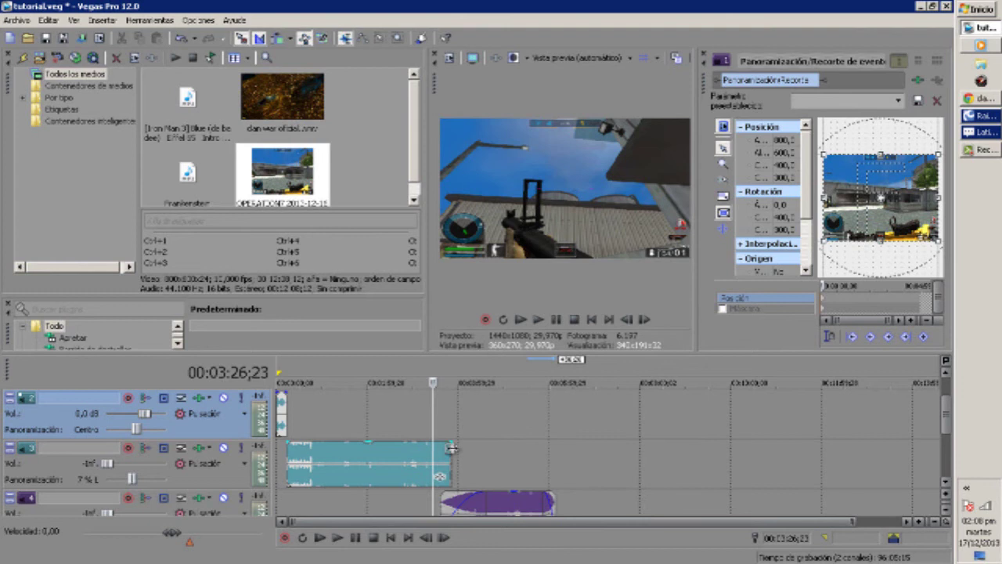
{"action": "left_click_drag", "start_coordinate": [456, 443], "coordinate": [433, 443]}
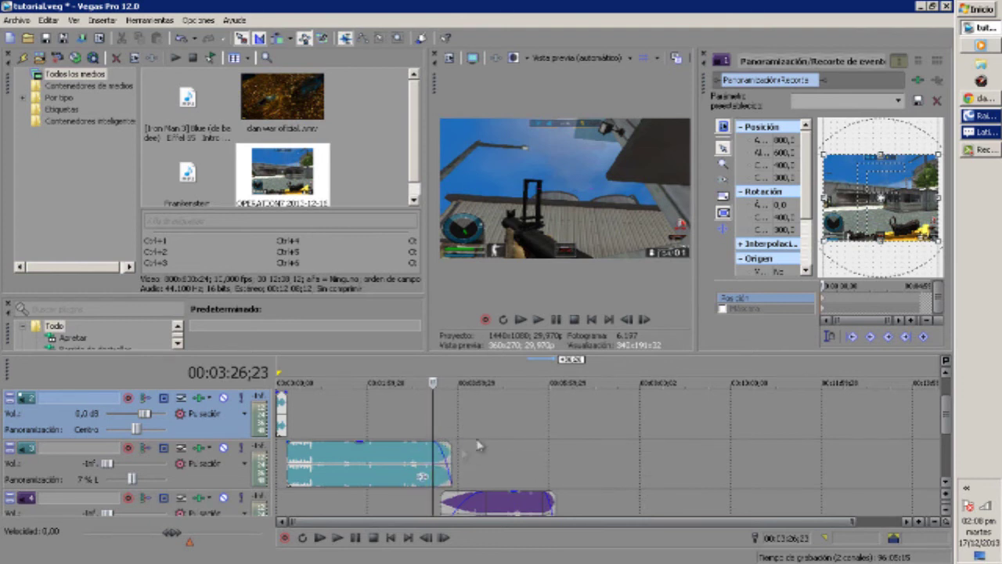
Raise the volume of music tracks 3 and 4 and play the fade from the first song into the second
{"action": "left_click", "coordinate": [554, 323]}
{"action": "left_click", "coordinate": [555, 320]}
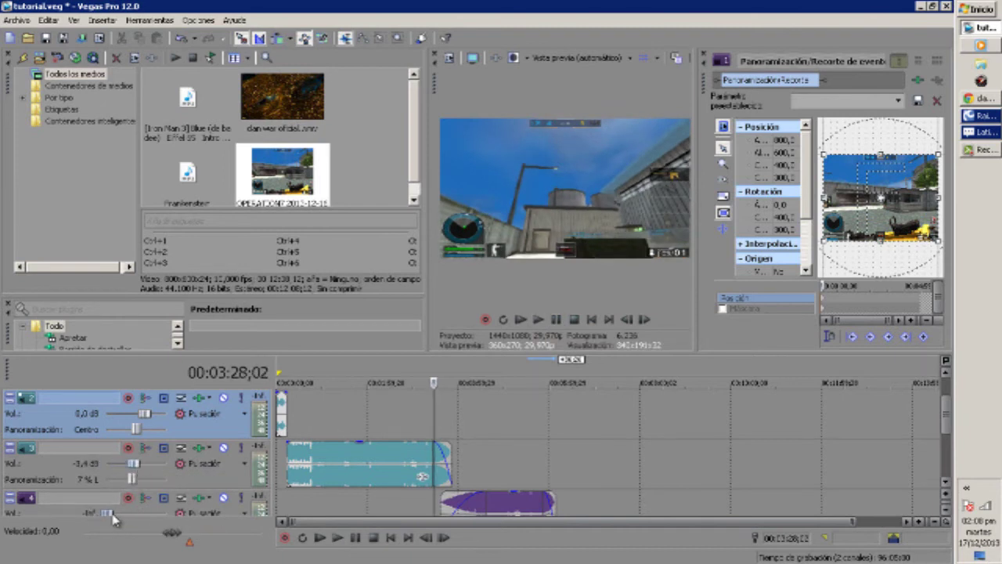
{"action": "left_click", "coordinate": [538, 319]}
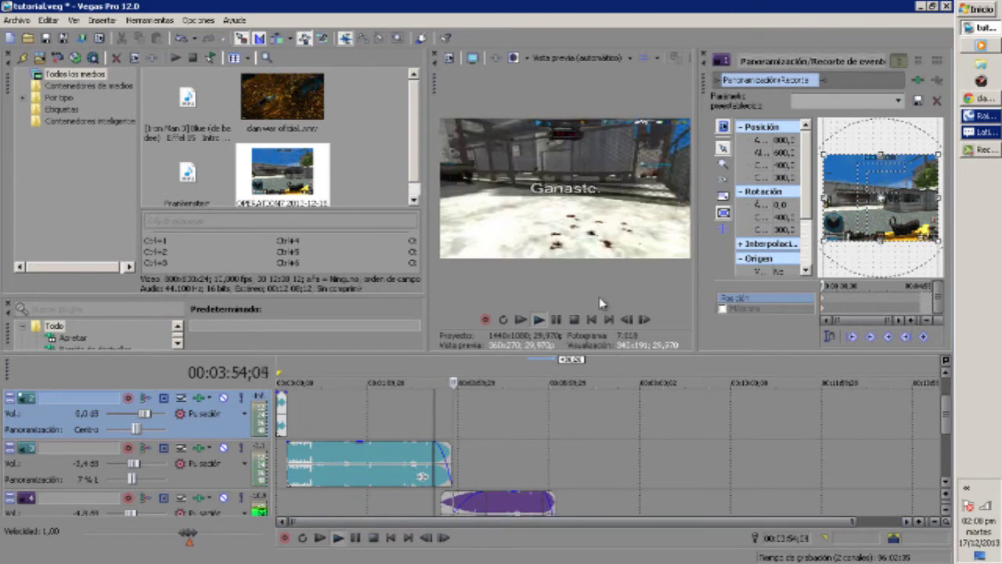
{"action": "left_click", "coordinate": [556, 319]}
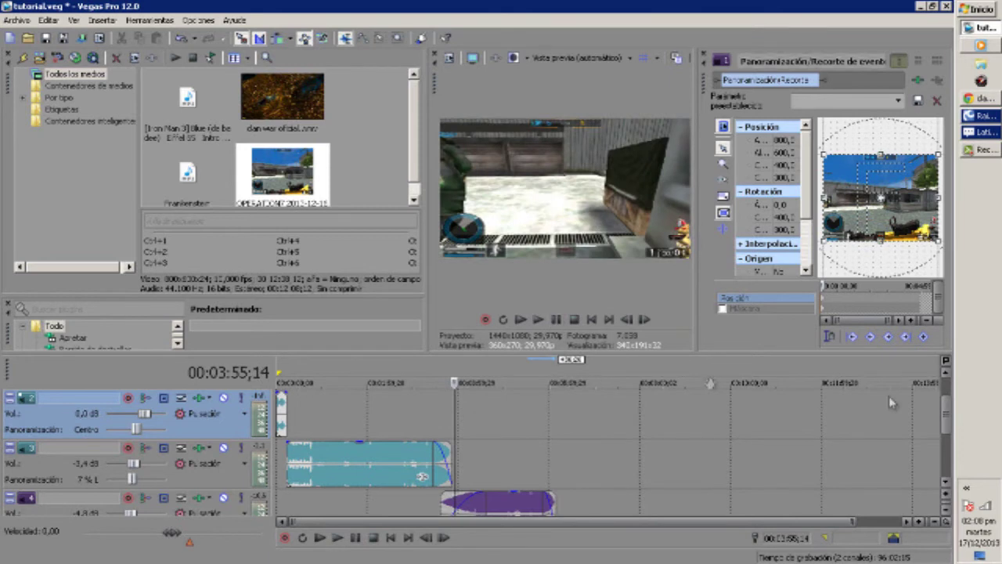
Add a fade-out at the end of the gameplay clip and shorten it after previewing the ending
{"action": "scroll", "coordinate": [947, 419], "scroll_direction": "up", "scroll_amount": 1}
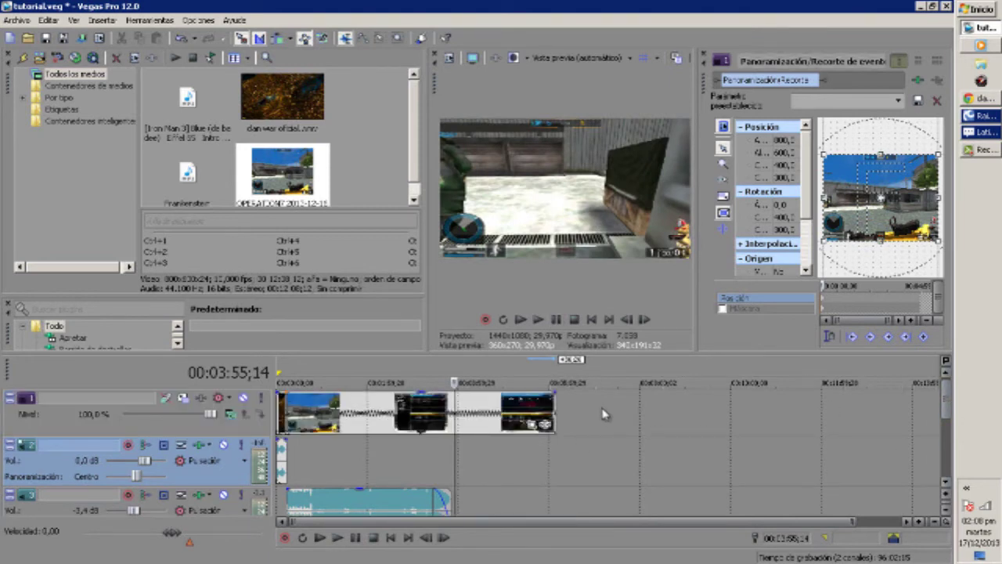
{"action": "left_click", "coordinate": [543, 475]}
{"action": "left_click", "coordinate": [548, 471]}
{"action": "left_click", "coordinate": [535, 468]}
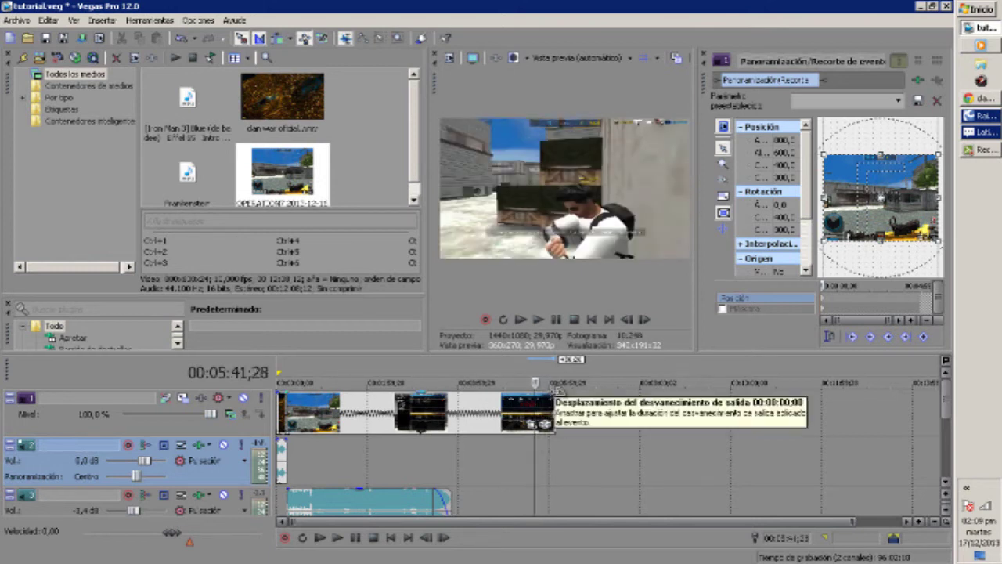
{"action": "left_click", "coordinate": [556, 321]}
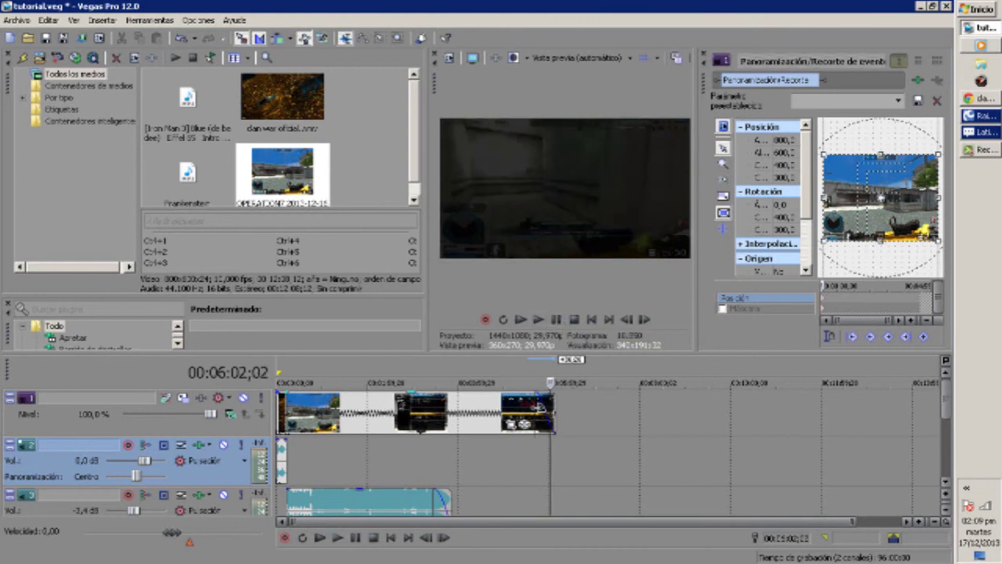
{"action": "left_click_drag", "start_coordinate": [539, 406], "coordinate": [551, 410]}
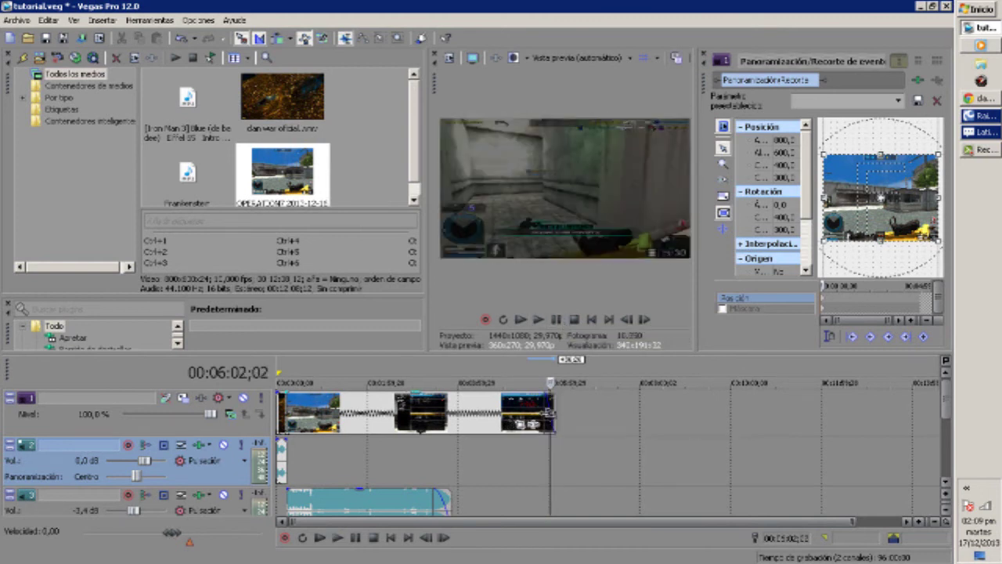
{"action": "left_click", "coordinate": [537, 454]}
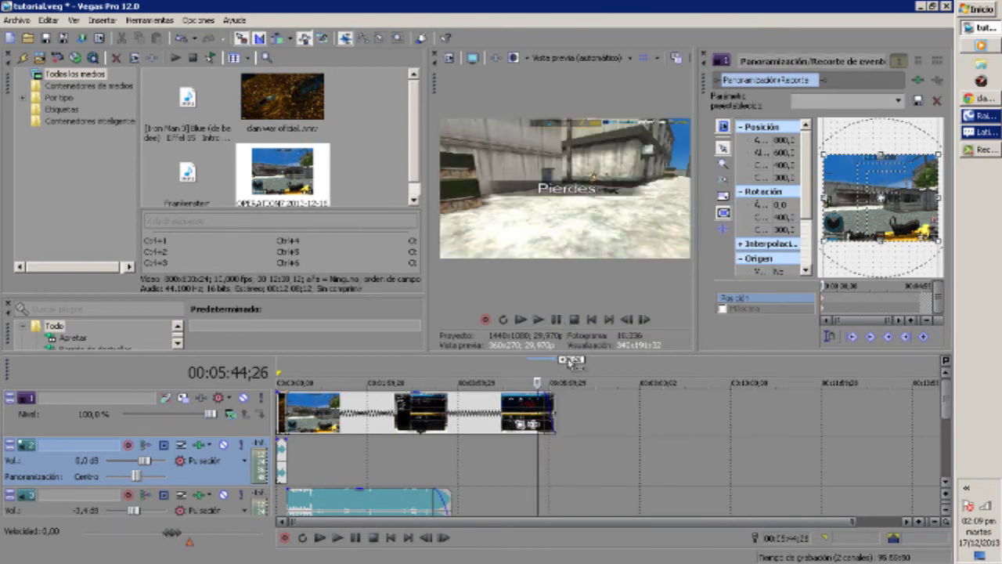
Play the end of the gameplay from 00:05:53;18 to review its fade-out and return to the project's start
{"action": "left_click", "coordinate": [544, 450]}
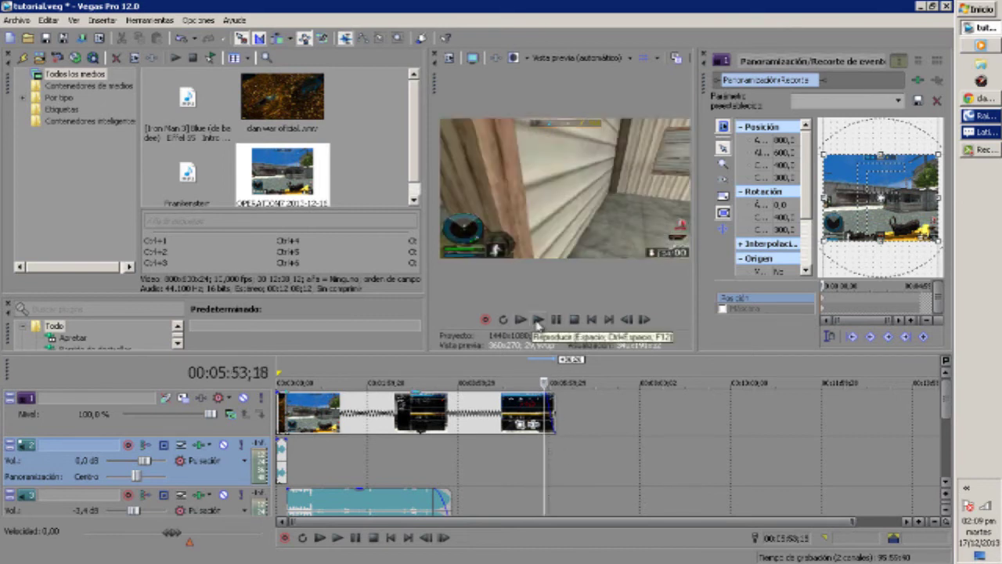
{"action": "left_click", "coordinate": [538, 321]}
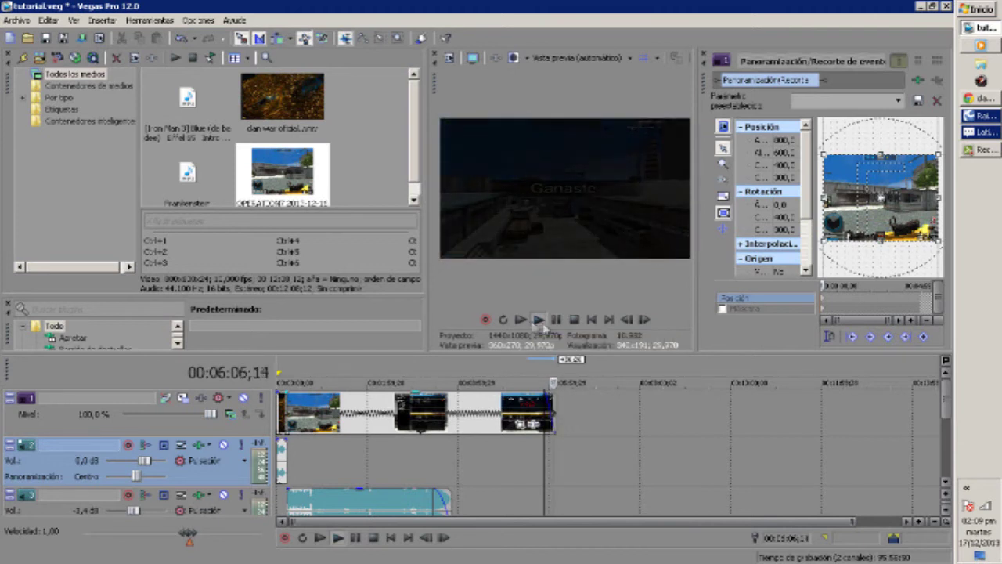
{"action": "left_click", "coordinate": [554, 319]}
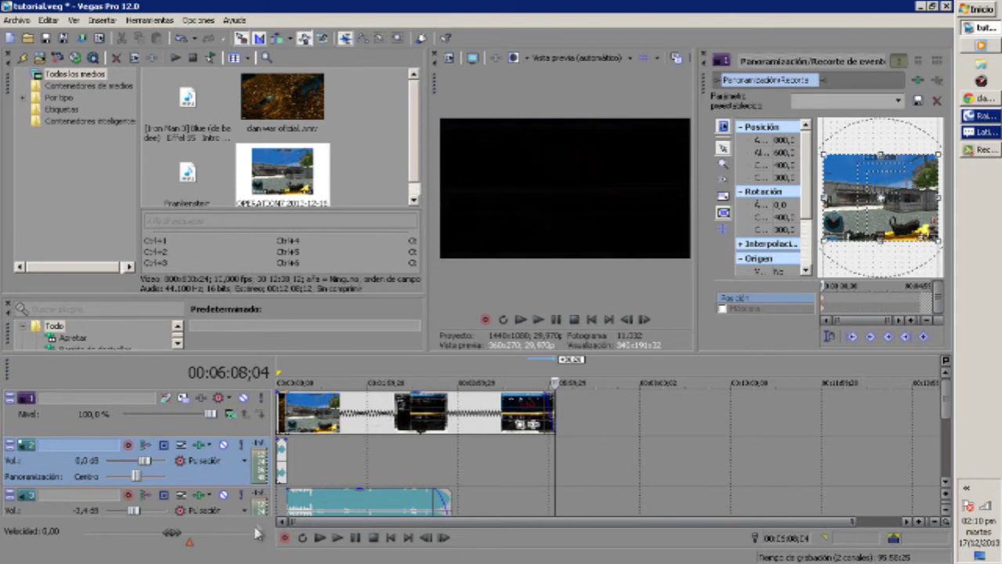
{"action": "left_click", "coordinate": [277, 498]}
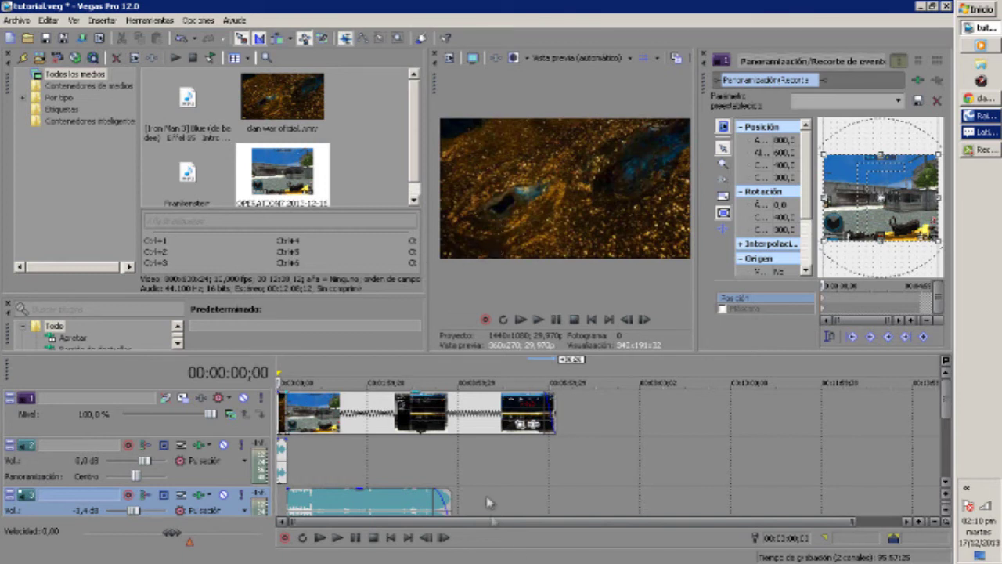
Add the Ajuste HSL Sony effect to the gameplay clip and set its saturation to 2,000
{"action": "left_click", "coordinate": [497, 407]}
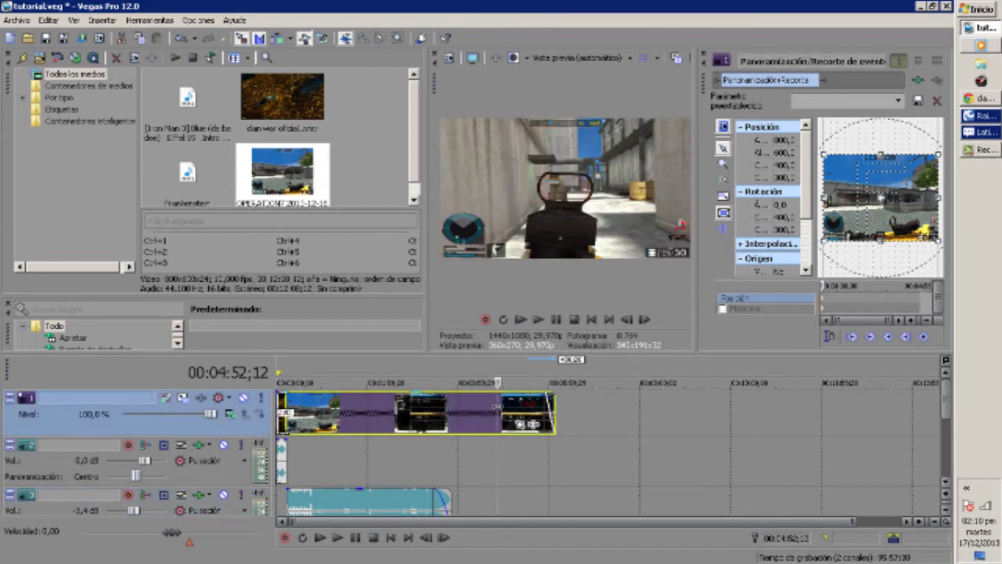
{"action": "left_click", "coordinate": [535, 423]}
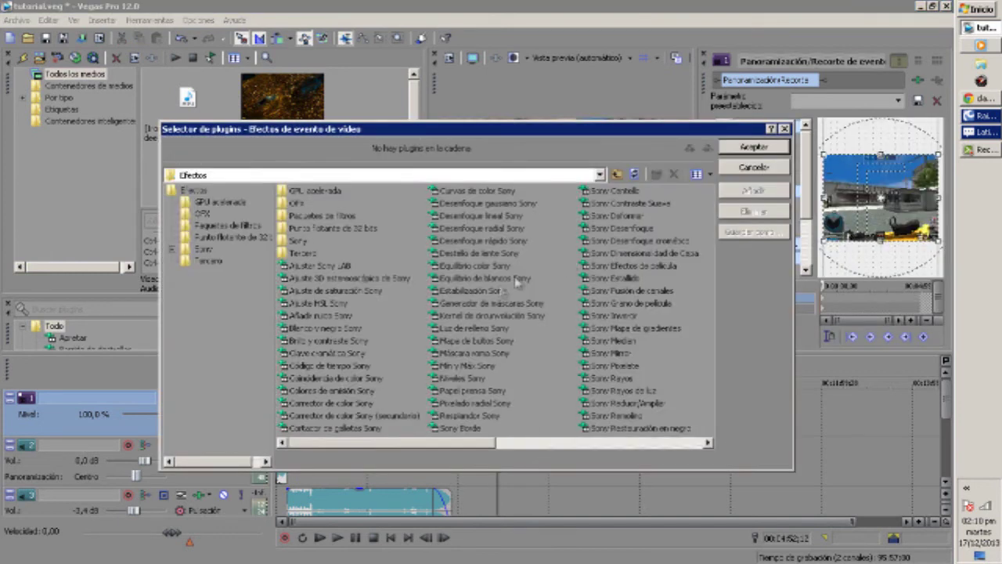
{"action": "left_click", "coordinate": [346, 305]}
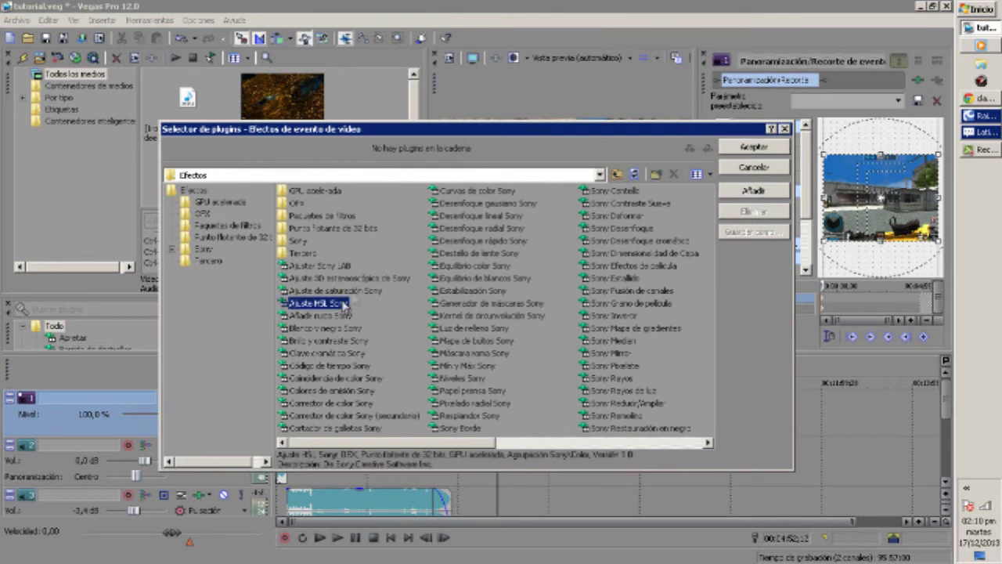
{"action": "left_click", "coordinate": [768, 190]}
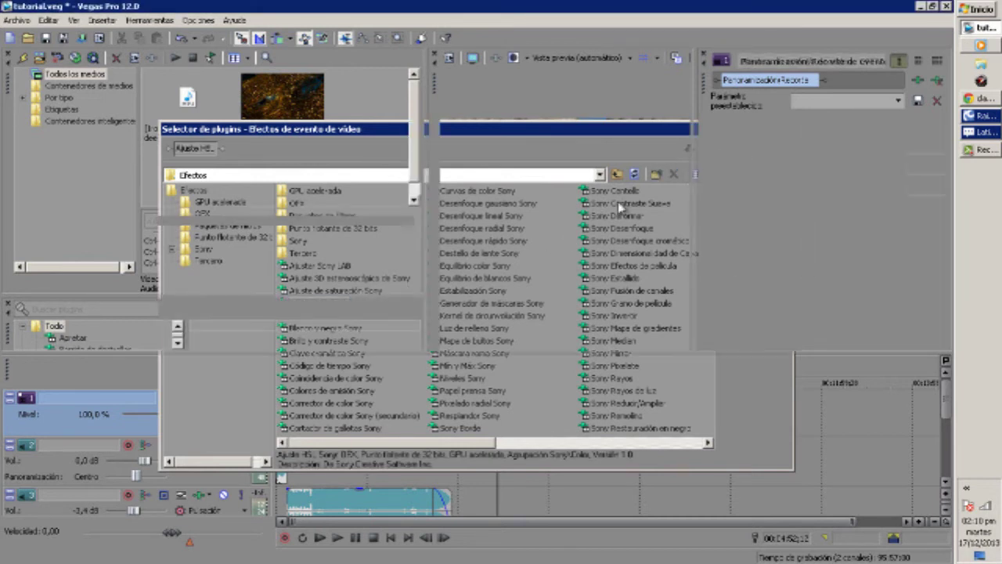
{"action": "left_click", "coordinate": [744, 148]}
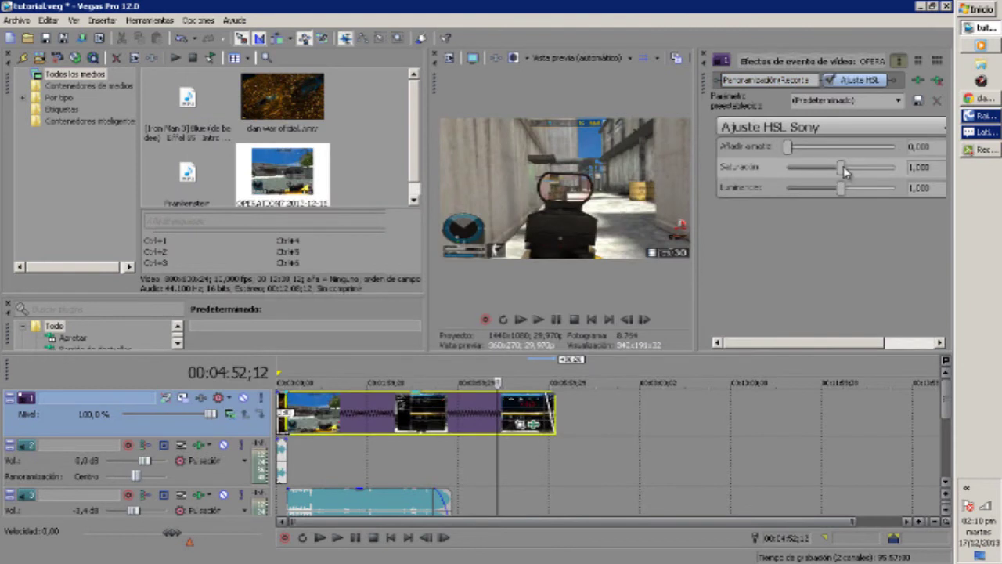
{"action": "left_click_drag", "start_coordinate": [855, 170], "coordinate": [900, 162]}
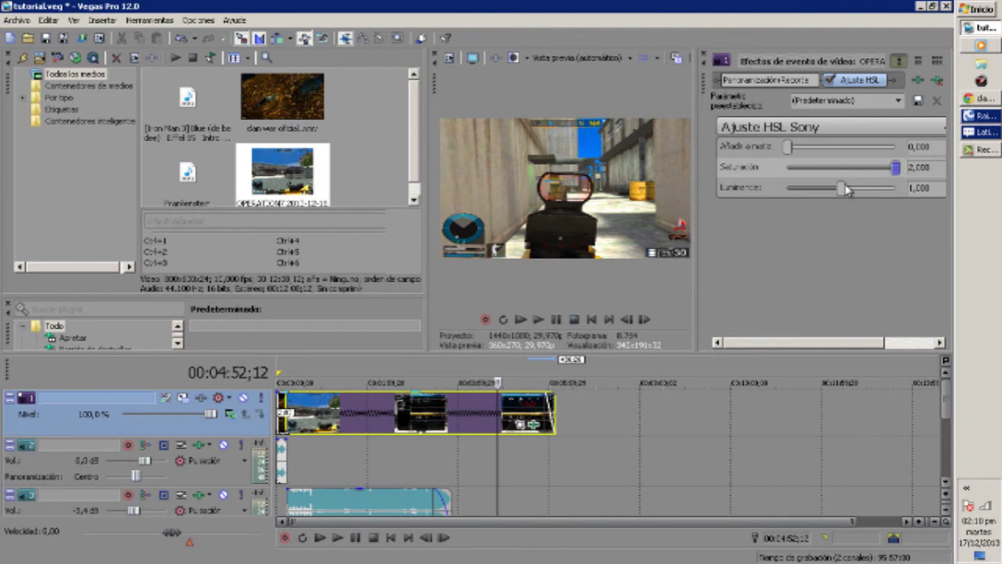
Add the Brillo y contraste Sony effect with brightness 0,007, contrast 0,088 and contrast center 0,755
{"action": "left_click", "coordinate": [919, 83]}
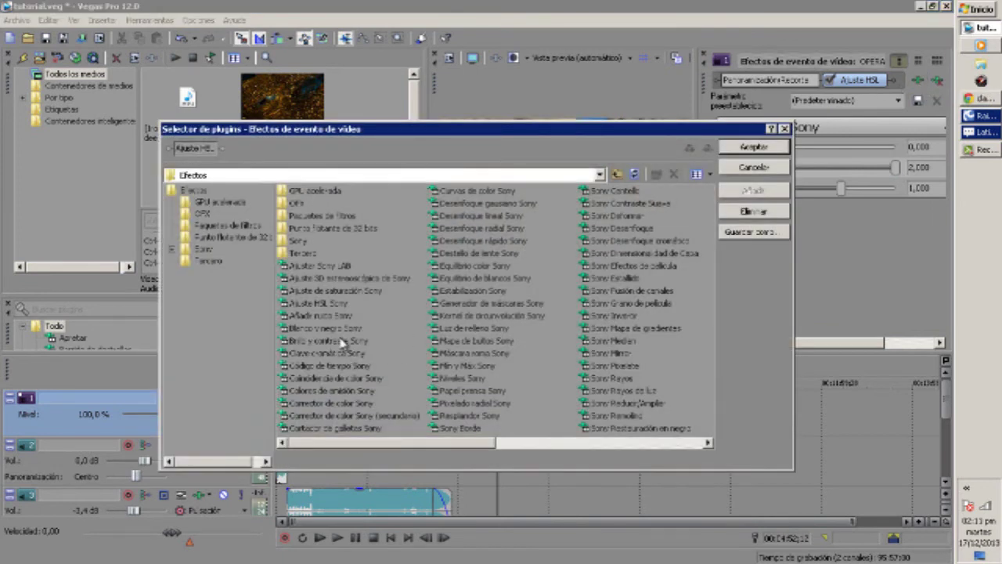
{"action": "left_click", "coordinate": [345, 341]}
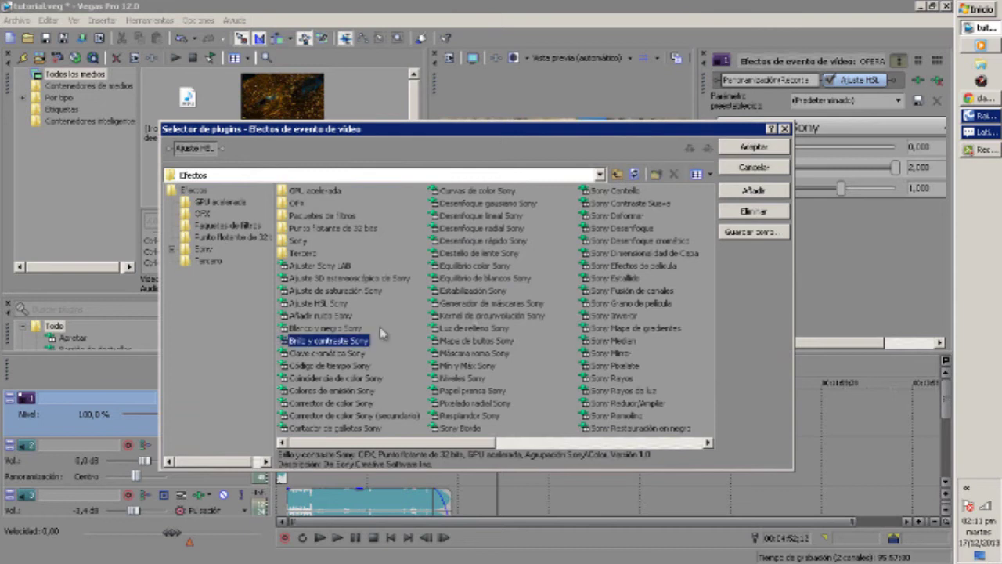
{"action": "left_click", "coordinate": [749, 191]}
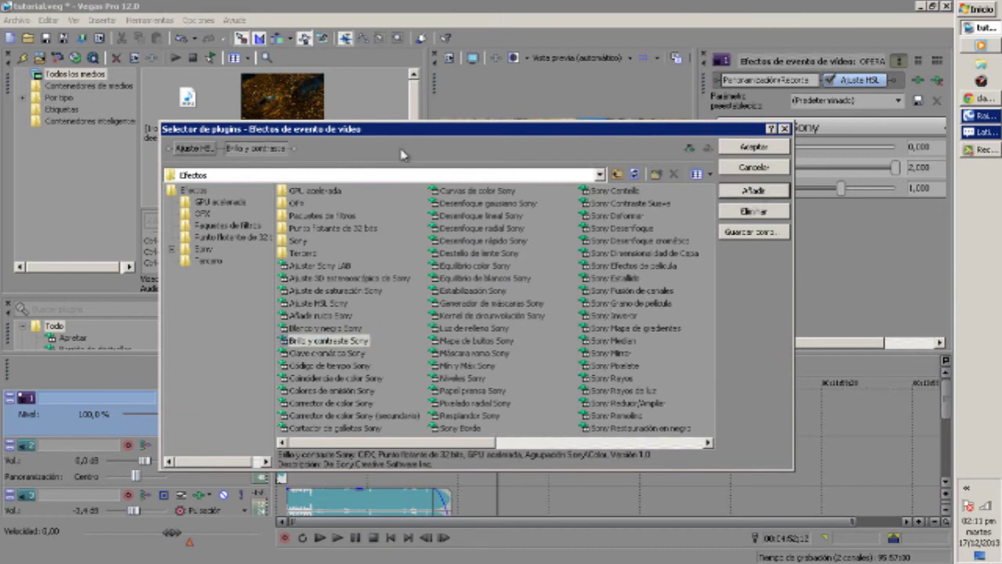
{"action": "left_click", "coordinate": [731, 147]}
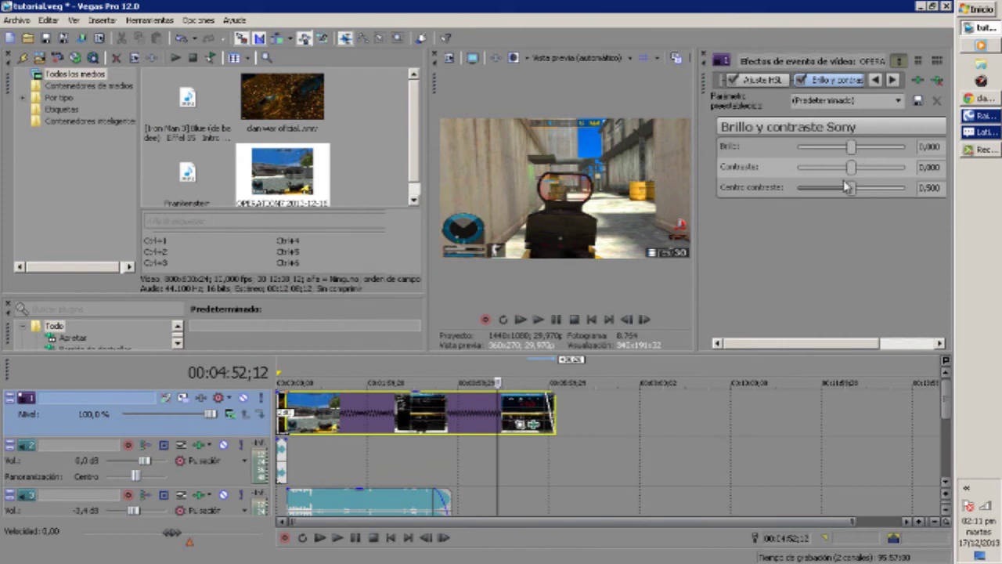
{"action": "left_click_drag", "start_coordinate": [851, 166], "coordinate": [882, 193]}
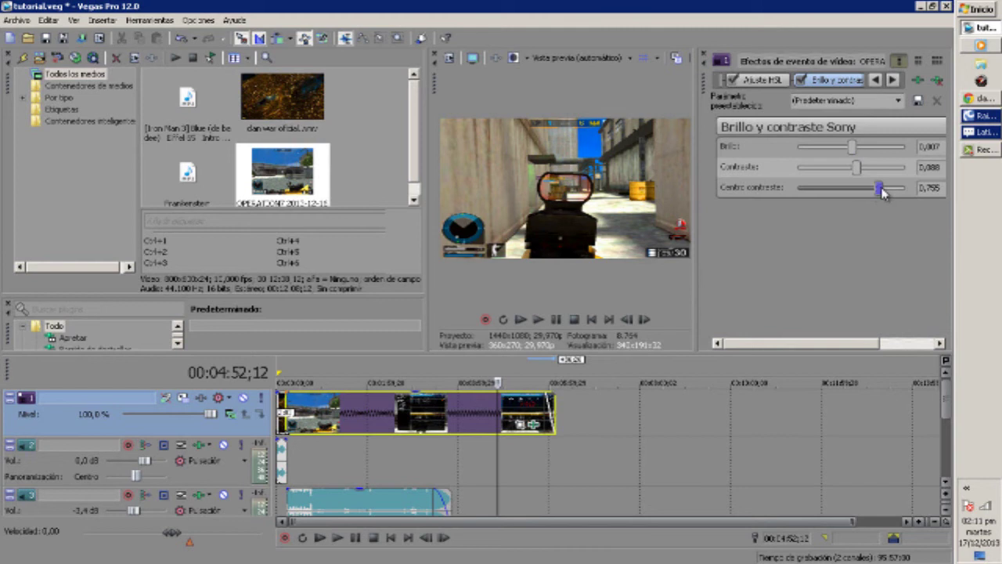
Add the Corrector de color Sony effect to the gameplay clip's effect chain
{"action": "left_click", "coordinate": [914, 81]}
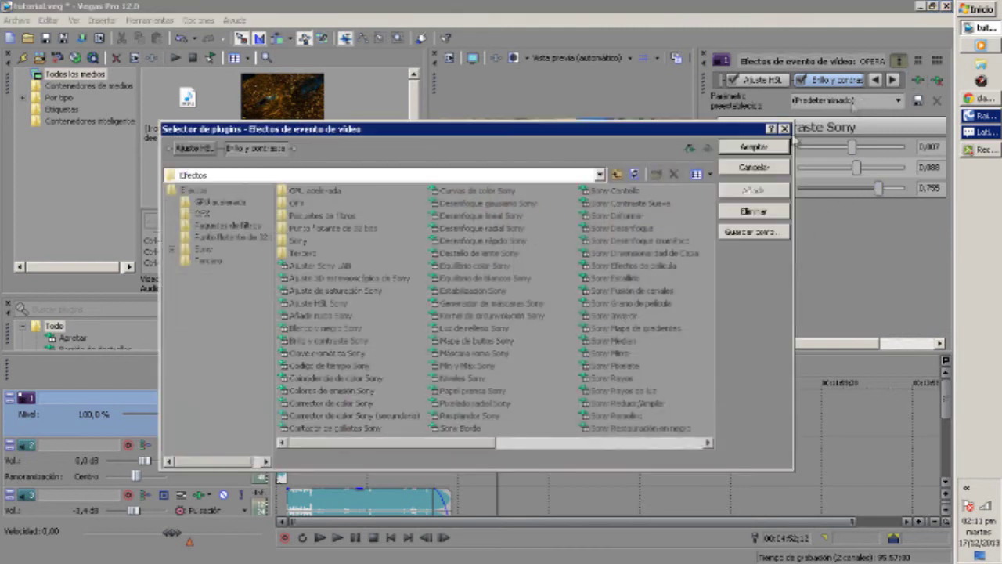
{"action": "left_click", "coordinate": [344, 403]}
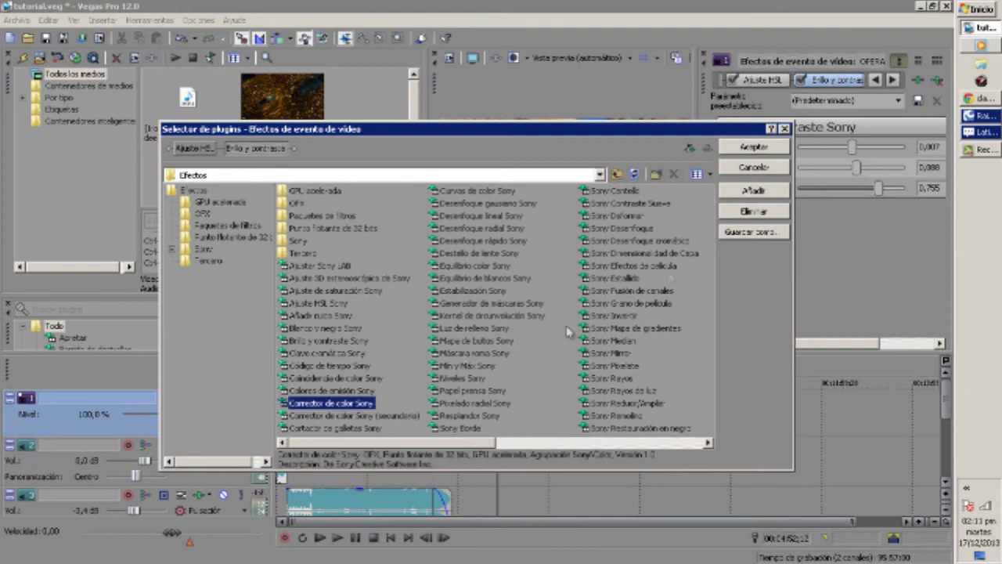
{"action": "left_click", "coordinate": [753, 190]}
{"action": "left_click", "coordinate": [749, 150]}
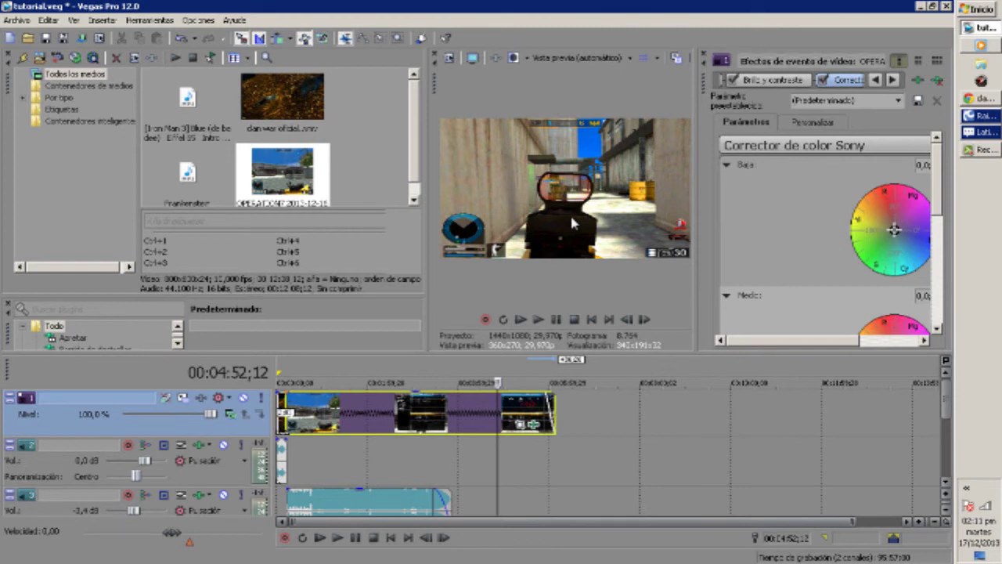
Shift the color corrector's low, mid and high wheels slightly from the center toward orange
{"action": "left_click_drag", "start_coordinate": [893, 229], "coordinate": [891, 223]}
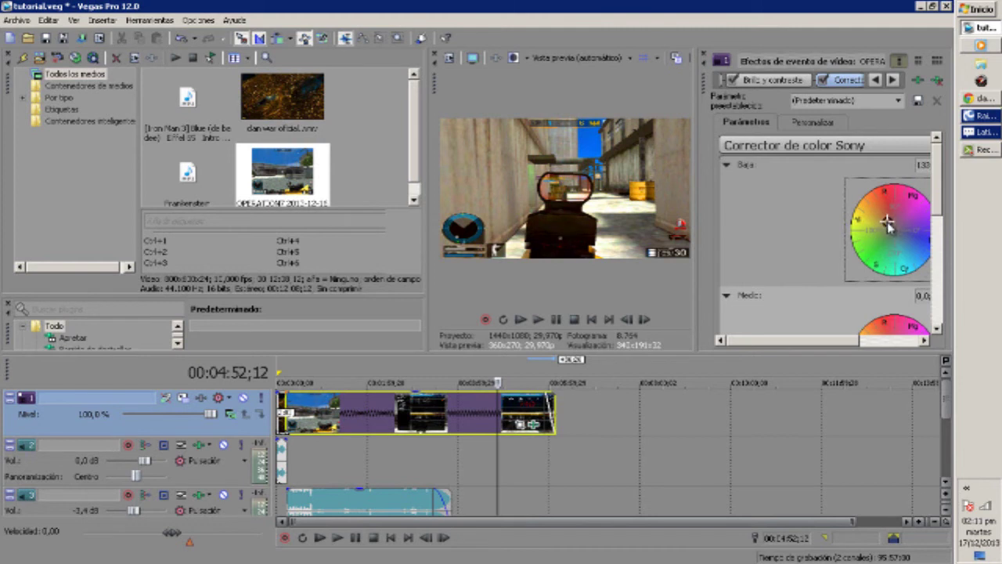
{"action": "scroll", "coordinate": [921, 244], "scroll_direction": "down", "scroll_amount": 3}
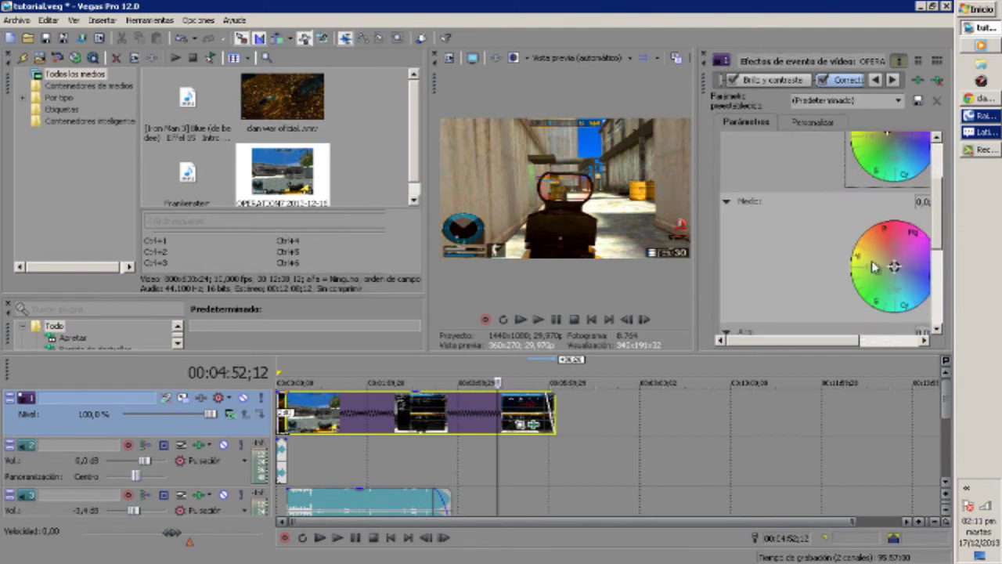
{"action": "left_click_drag", "start_coordinate": [893, 266], "coordinate": [884, 259]}
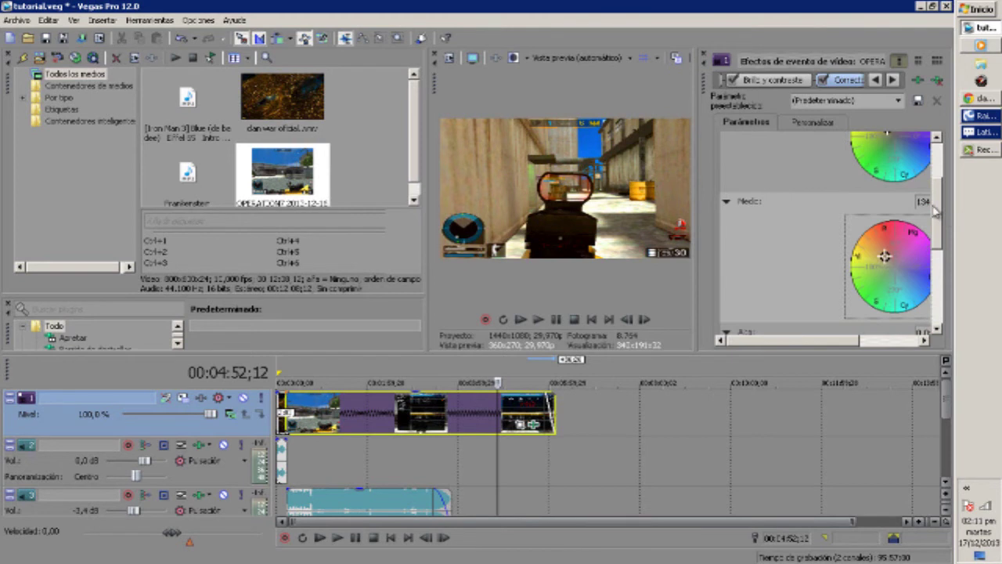
{"action": "scroll", "coordinate": [934, 211], "scroll_direction": "down", "scroll_amount": 5}
{"action": "left_click_drag", "start_coordinate": [893, 235], "coordinate": [888, 230]}
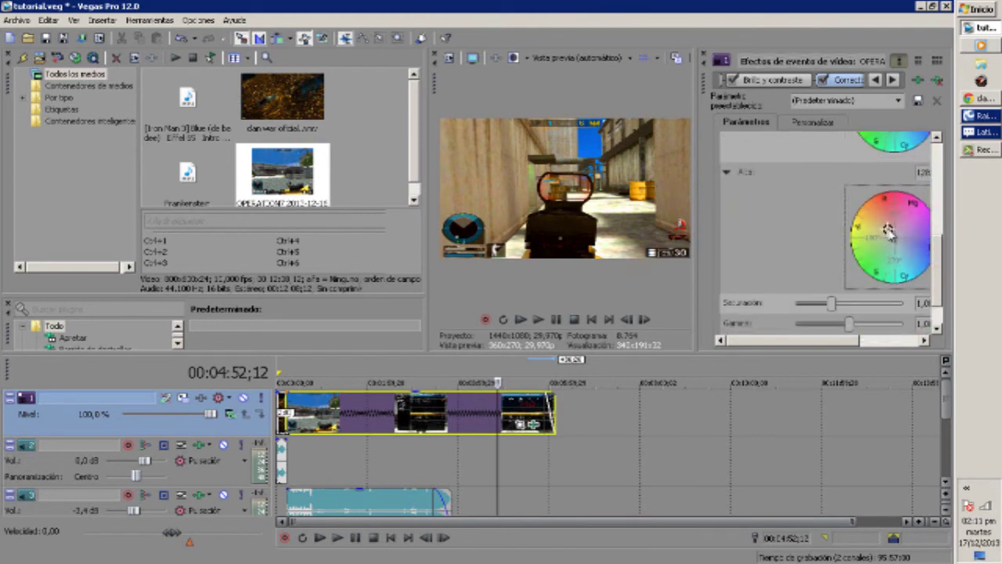
Add the Sony Contraste Suave effect to the gameplay clip's effect chain
{"action": "left_click", "coordinate": [917, 81]}
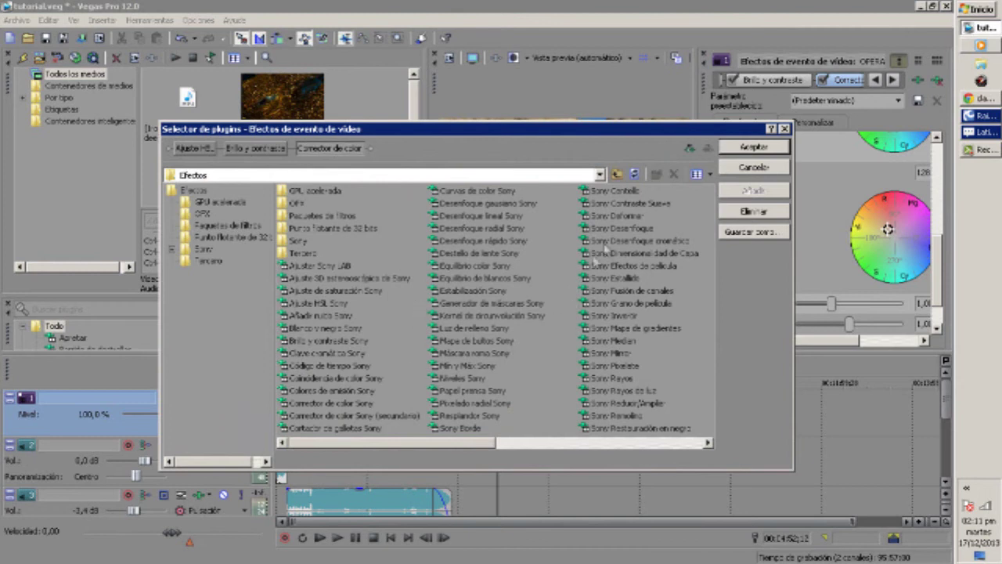
{"action": "left_click", "coordinate": [658, 204]}
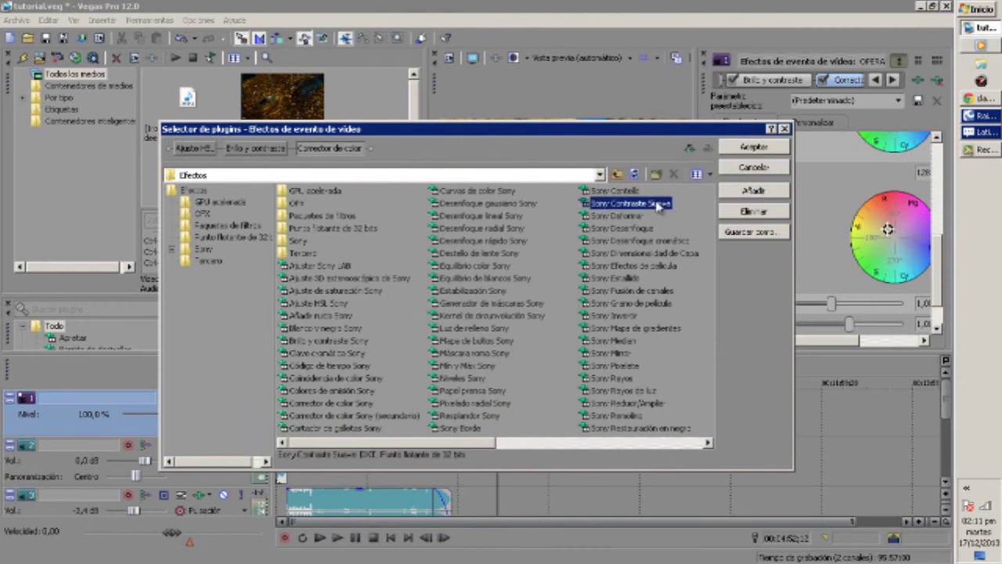
{"action": "left_click", "coordinate": [767, 193]}
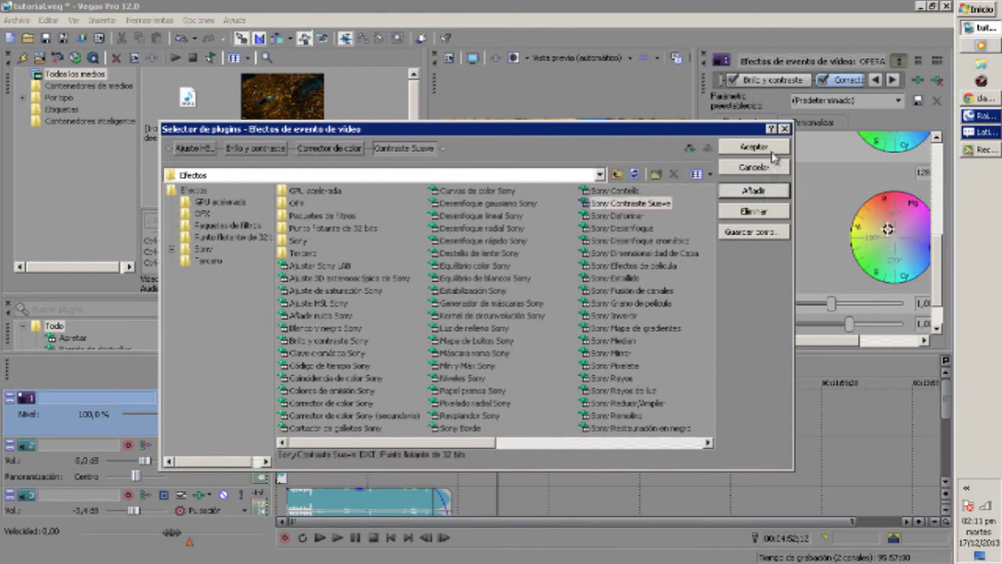
{"action": "left_click", "coordinate": [766, 149]}
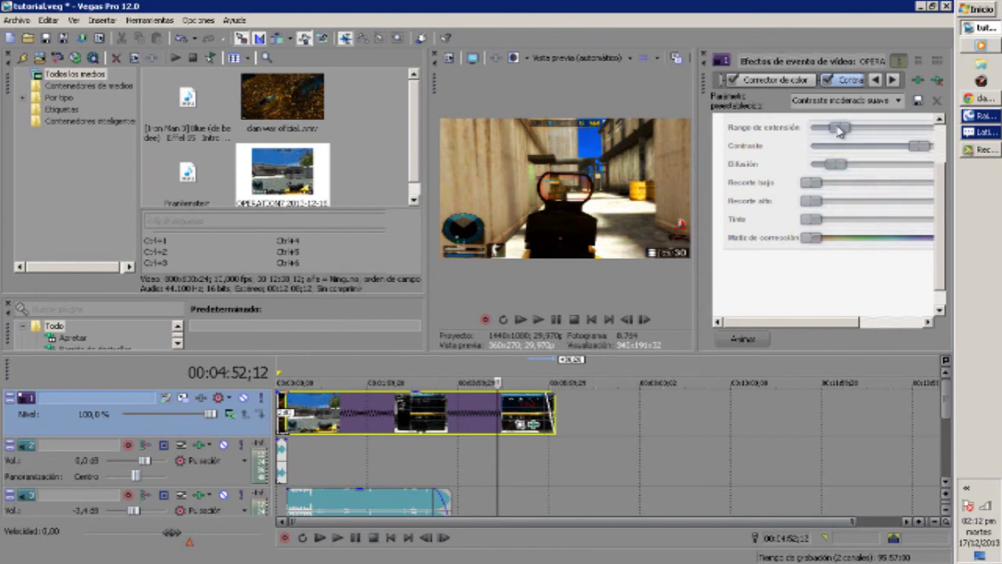
Minimize the soft contrast's Contraste, raise its extension range, diffusion, low and high clipping and tint, and play the graded gameplay
{"action": "scroll", "coordinate": [945, 218], "scroll_direction": "up", "scroll_amount": 2}
{"action": "left_click_drag", "start_coordinate": [839, 180], "coordinate": [998, 198]}
{"action": "left_click_drag", "start_coordinate": [810, 234], "coordinate": [931, 235]}
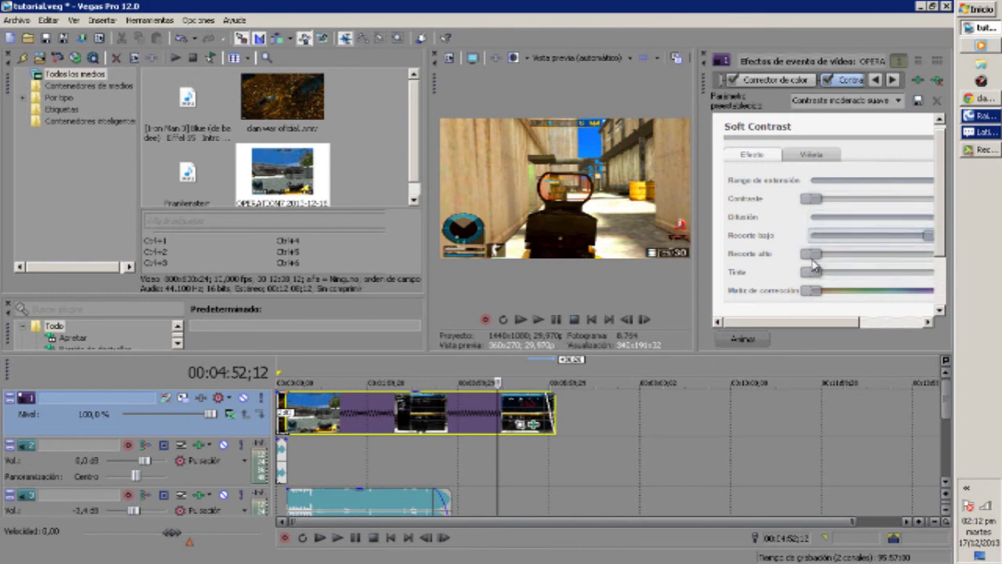
{"action": "left_click_drag", "start_coordinate": [811, 254], "coordinate": [864, 254]}
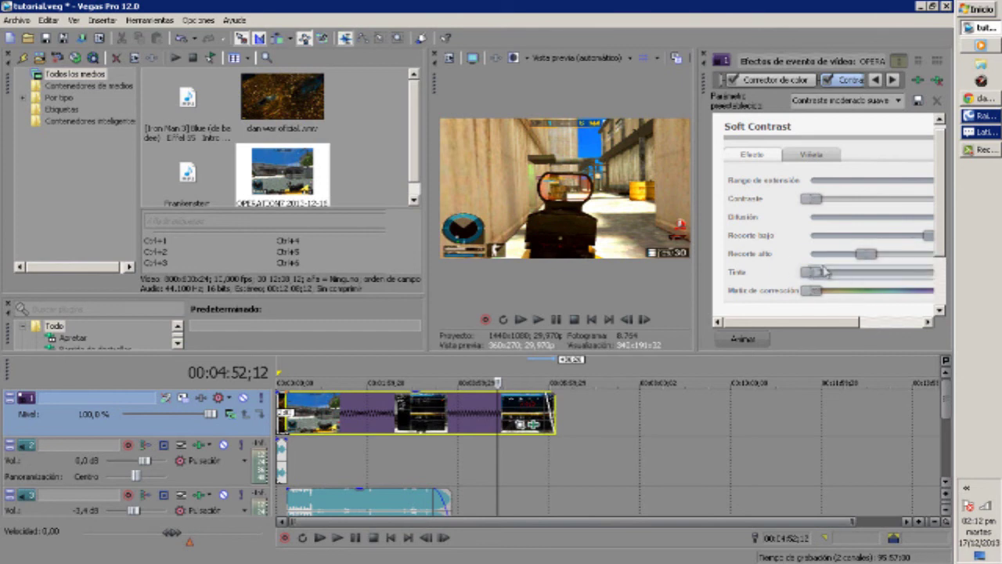
{"action": "left_click_drag", "start_coordinate": [814, 273], "coordinate": [890, 272]}
{"action": "left_click_drag", "start_coordinate": [834, 290], "coordinate": [732, 292]}
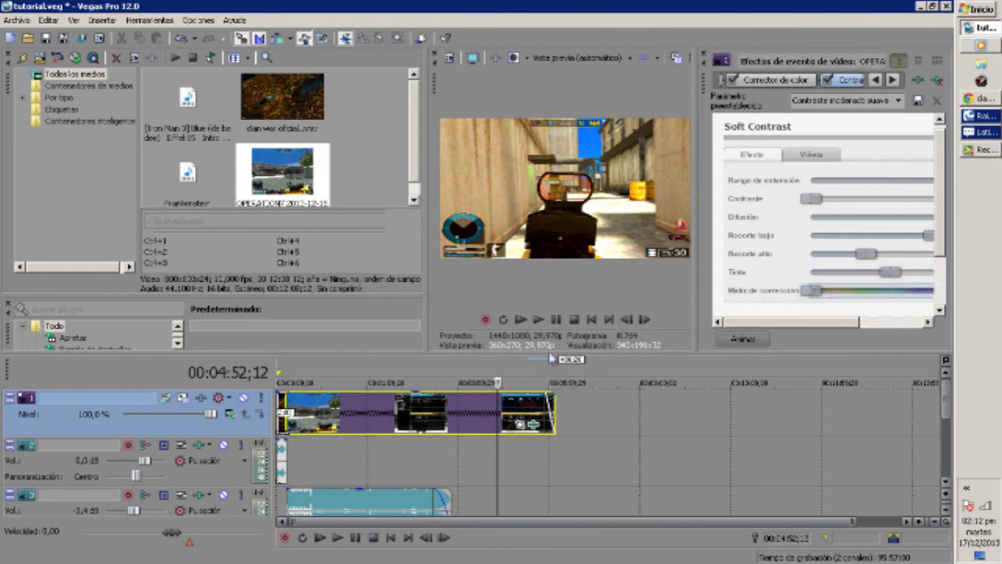
{"action": "left_click", "coordinate": [538, 319]}
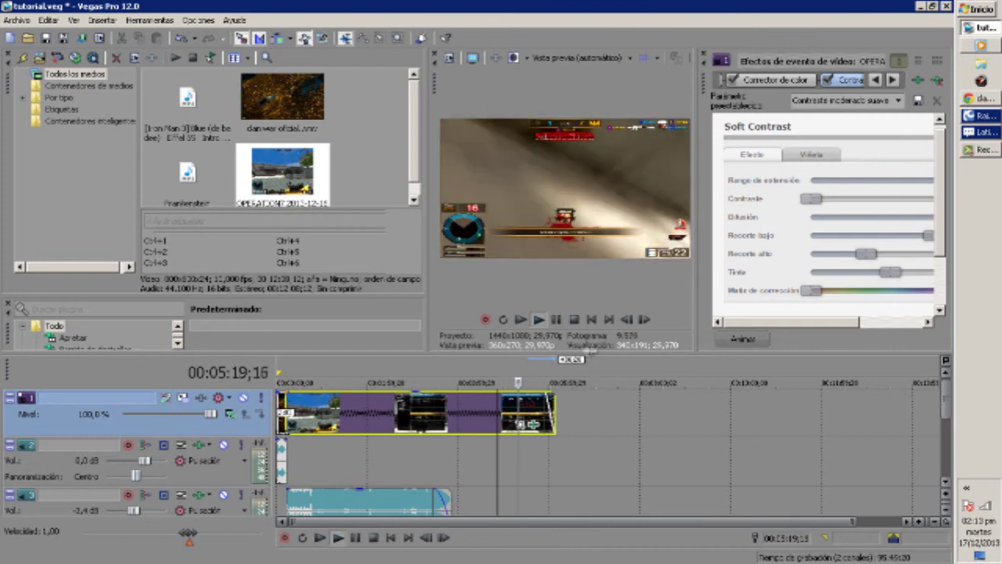
{"action": "left_click", "coordinate": [558, 319]}
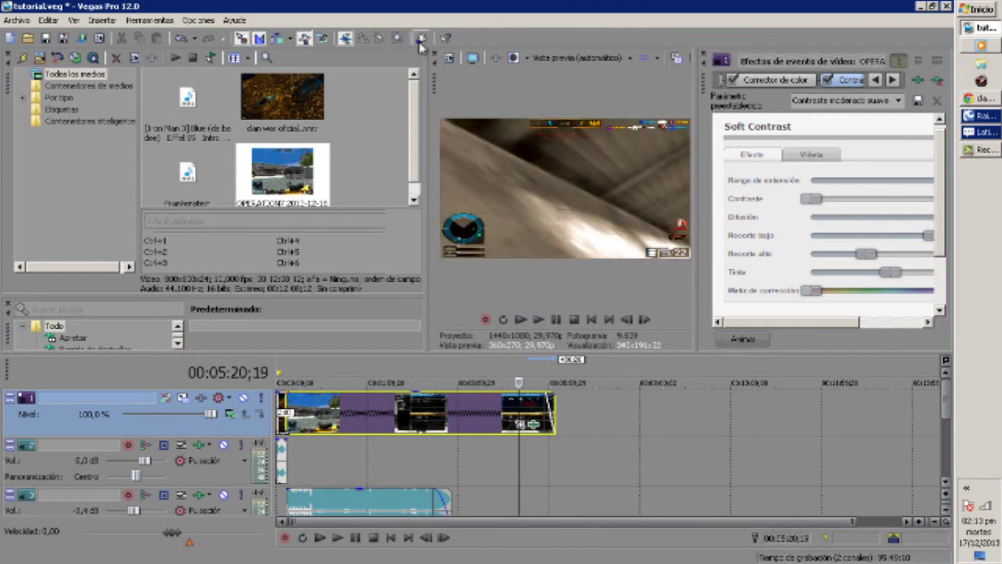
Insert a new video track above the gameplay and place an "Elíptico: transparente a negro" color gradient at its start
{"action": "right_click", "coordinate": [188, 429]}
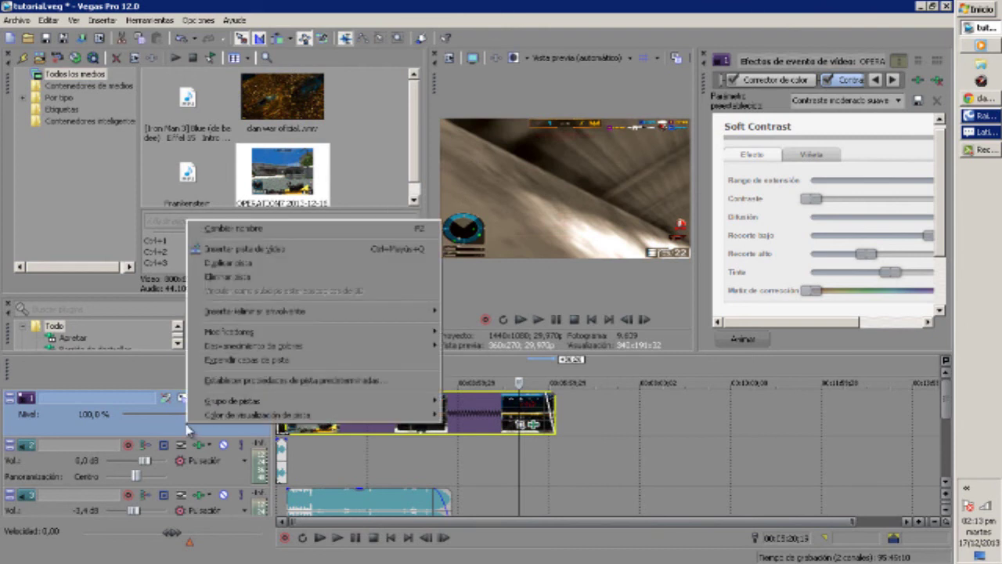
{"action": "left_click", "coordinate": [214, 249]}
{"action": "left_click", "coordinate": [73, 21]}
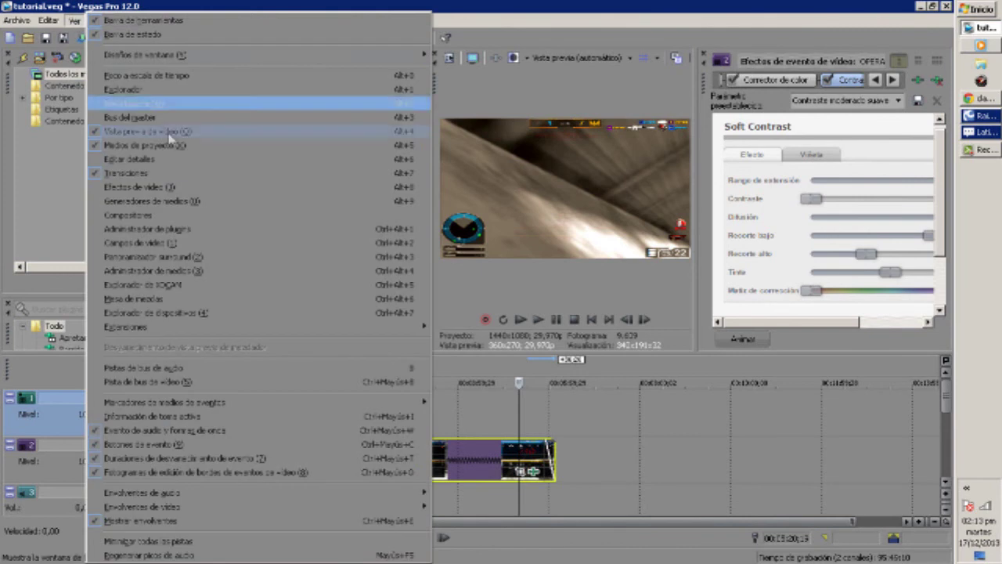
{"action": "left_click", "coordinate": [185, 200]}
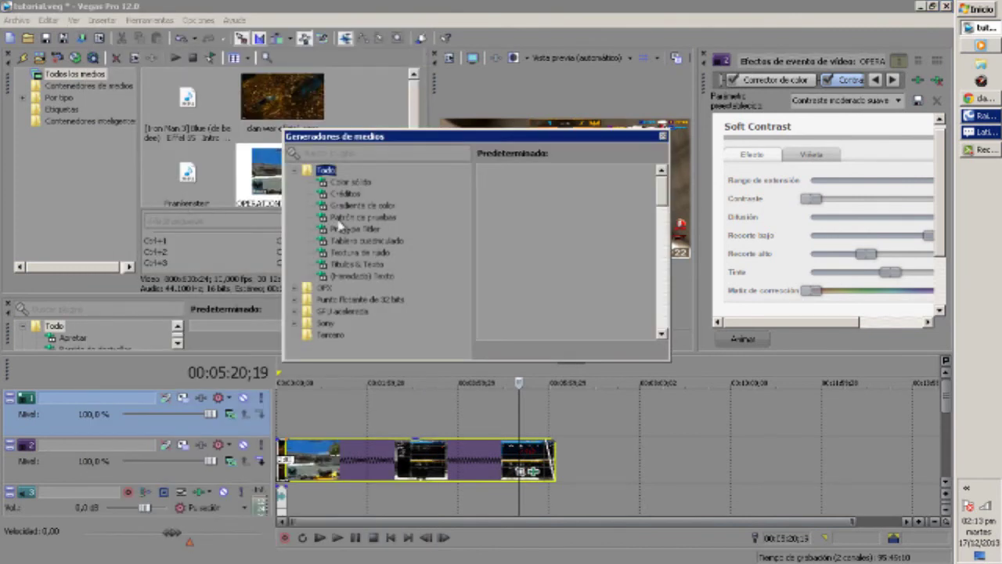
{"action": "left_click", "coordinate": [345, 205]}
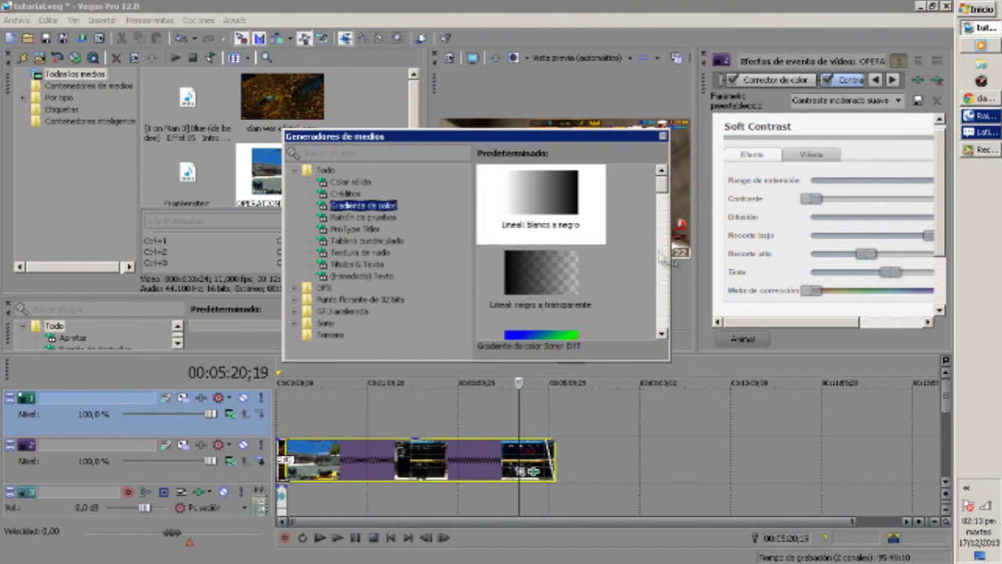
{"action": "scroll", "coordinate": [661, 188], "scroll_direction": "down", "scroll_amount": 3}
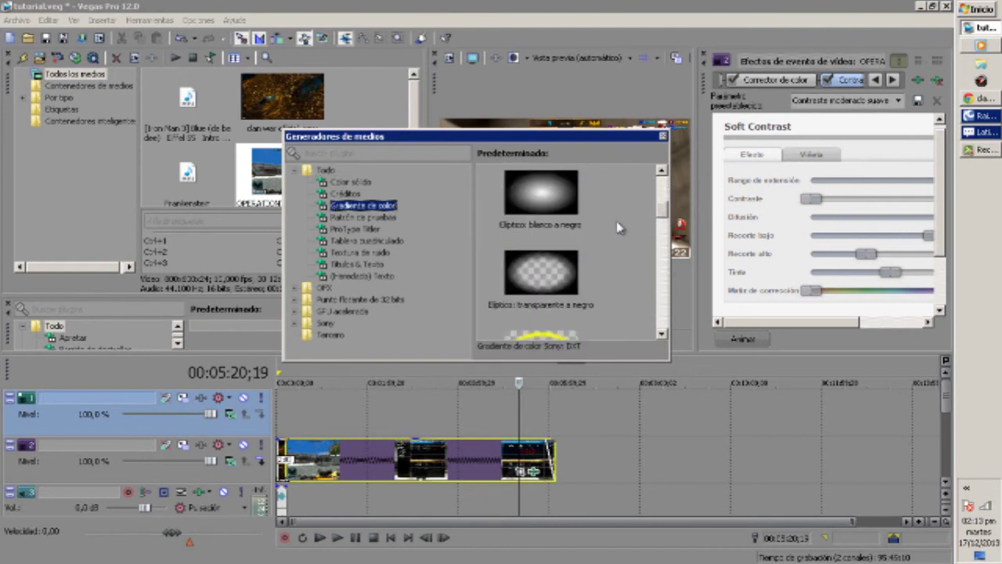
{"action": "left_click", "coordinate": [535, 282]}
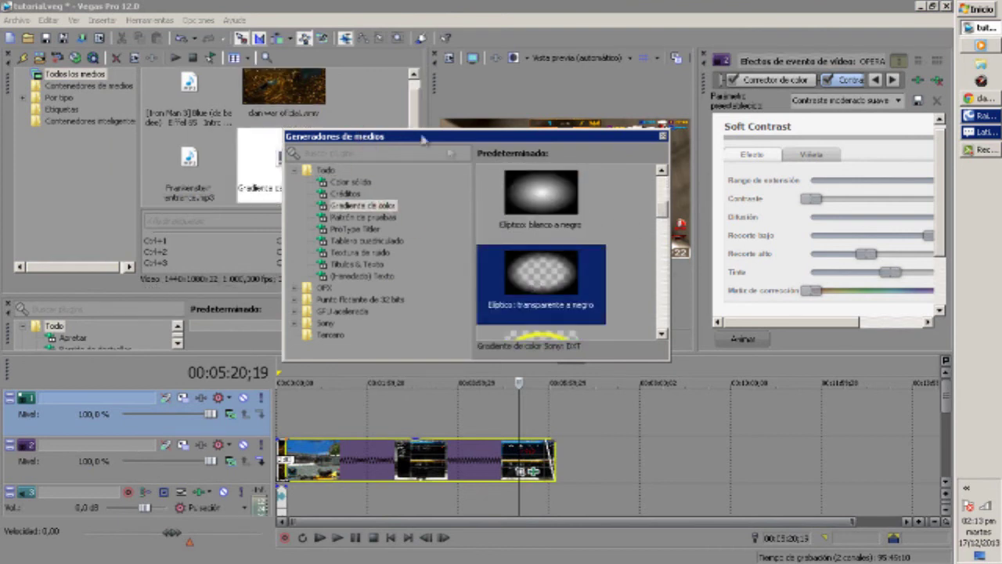
{"action": "left_click", "coordinate": [662, 138]}
{"action": "left_click_drag", "start_coordinate": [297, 168], "coordinate": [283, 415]}
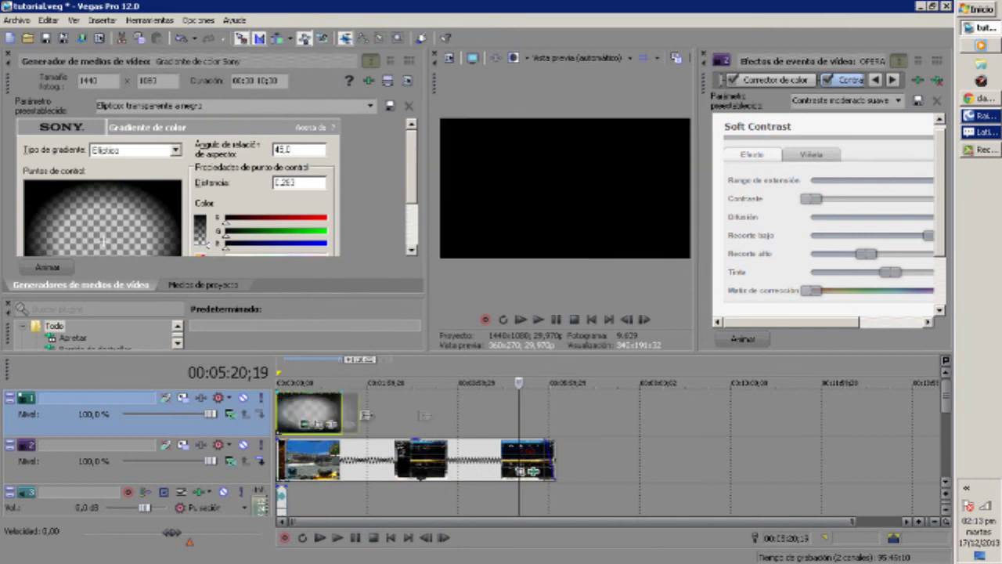
Extend the gradient event to the end of the gameplay clip and preview the overlay at about 00:01:59;13
{"action": "left_click_drag", "start_coordinate": [347, 411], "coordinate": [556, 415]}
{"action": "left_click", "coordinate": [438, 510]}
{"action": "left_click", "coordinate": [367, 511]}
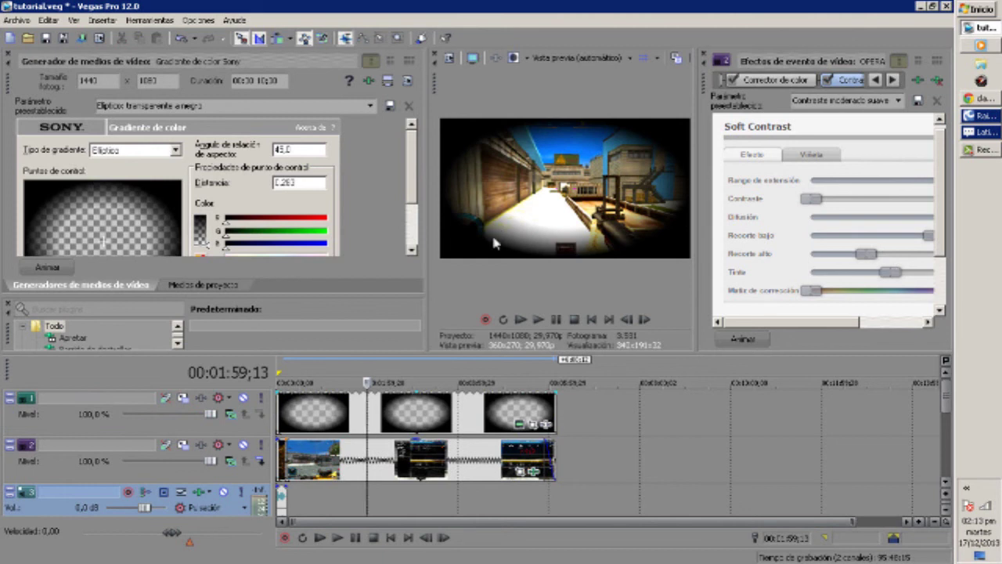
Shrink the gradient's pan/crop frame with its aspect-ratio option set to No, and play the project from the beginning
{"action": "left_click", "coordinate": [538, 425]}
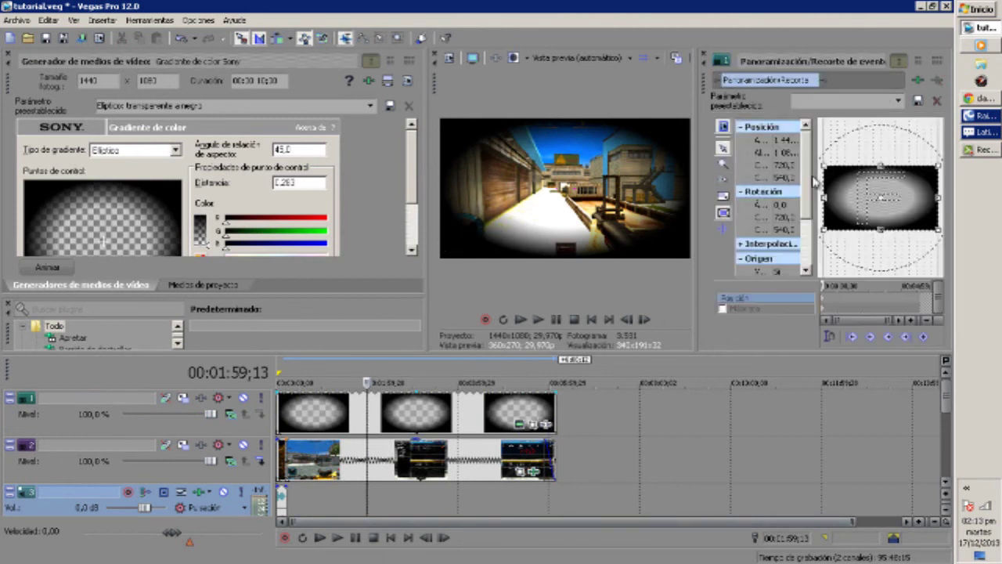
{"action": "scroll", "coordinate": [777, 205], "scroll_direction": "down", "scroll_amount": 3}
{"action": "left_click", "coordinate": [779, 194]}
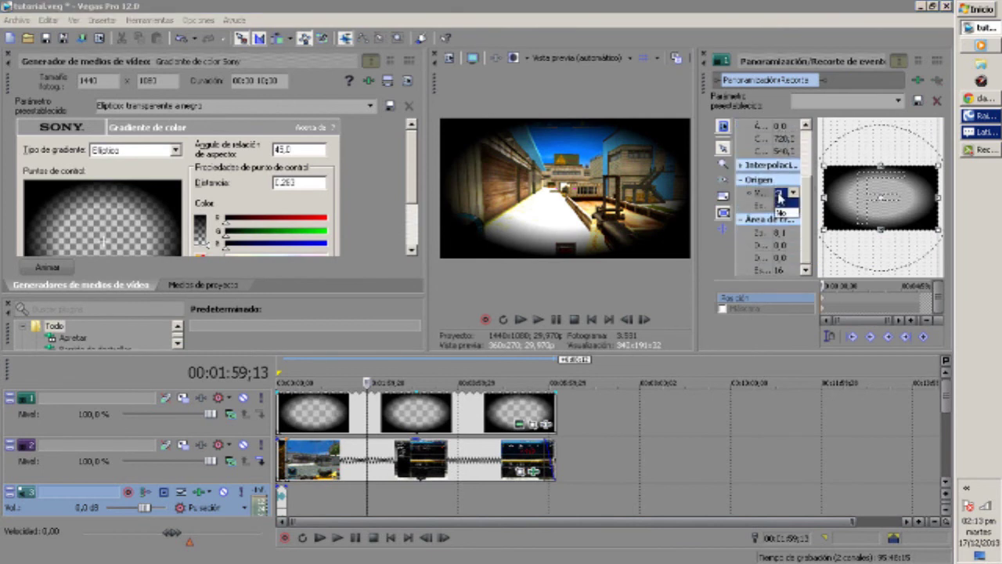
{"action": "left_click", "coordinate": [783, 213]}
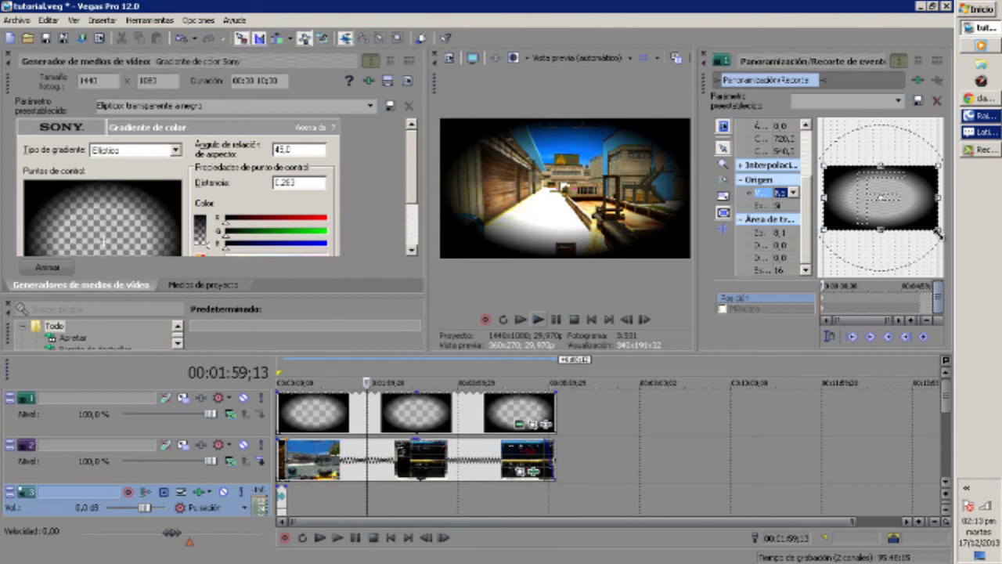
{"action": "left_click_drag", "start_coordinate": [938, 233], "coordinate": [912, 227]}
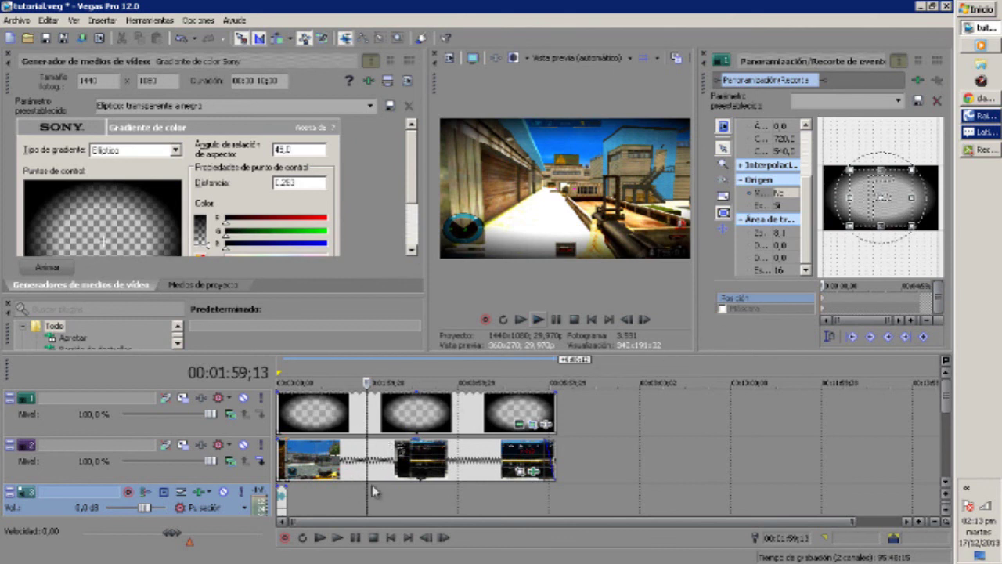
{"action": "key", "text": "Home"}
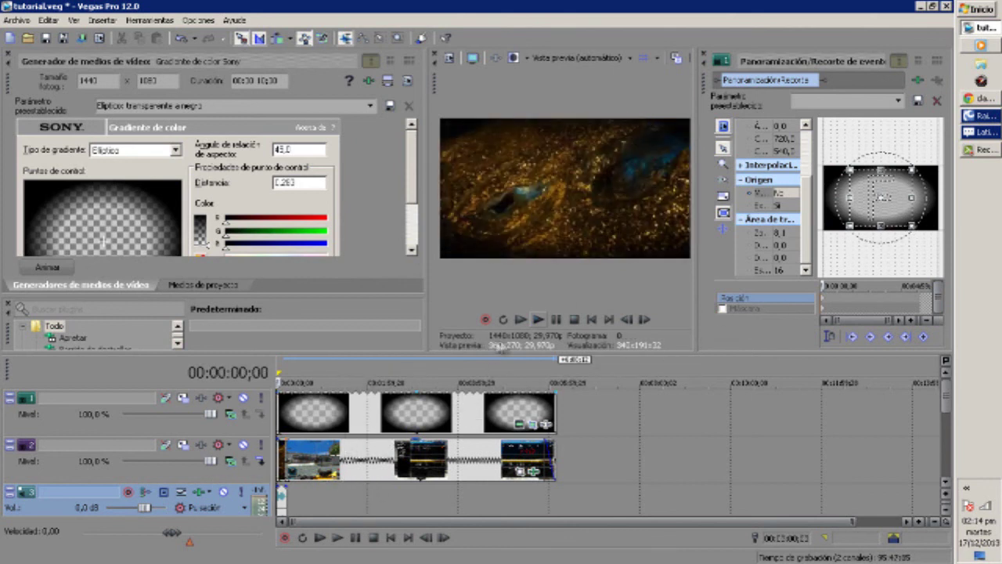
{"action": "left_click", "coordinate": [544, 318]}
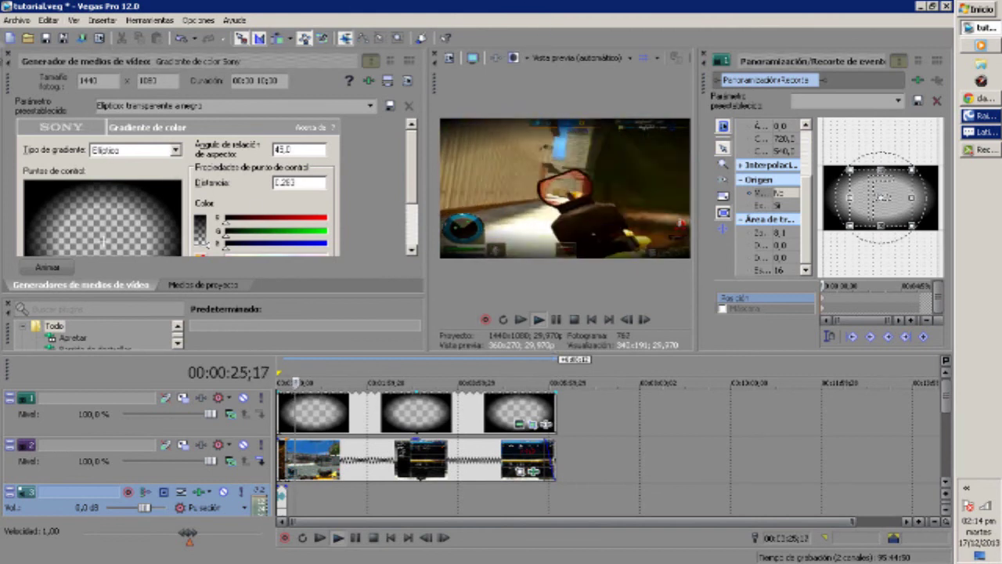
Review the render output folder, file name and Windows Media Video V11 templates, including 720-24p and 3 Mbps, without rendering
{"action": "left_click", "coordinate": [14, 21]}
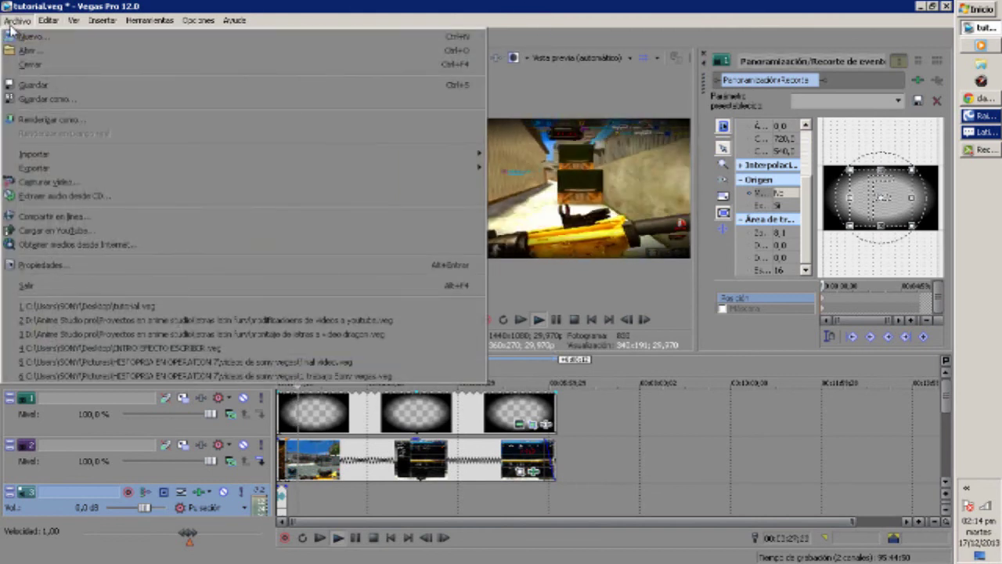
{"action": "left_click", "coordinate": [69, 120]}
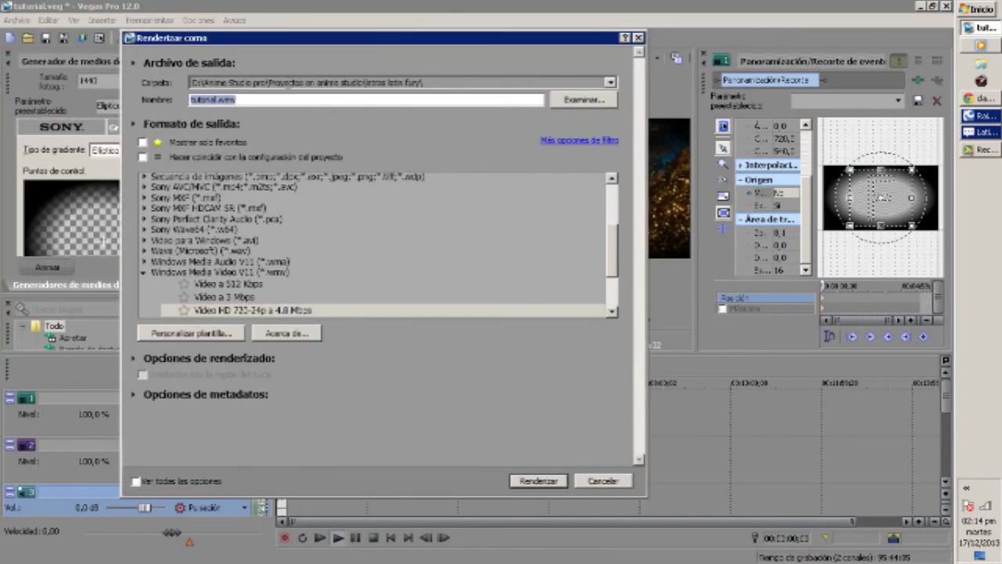
{"action": "left_click", "coordinate": [286, 84]}
{"action": "left_click", "coordinate": [281, 99]}
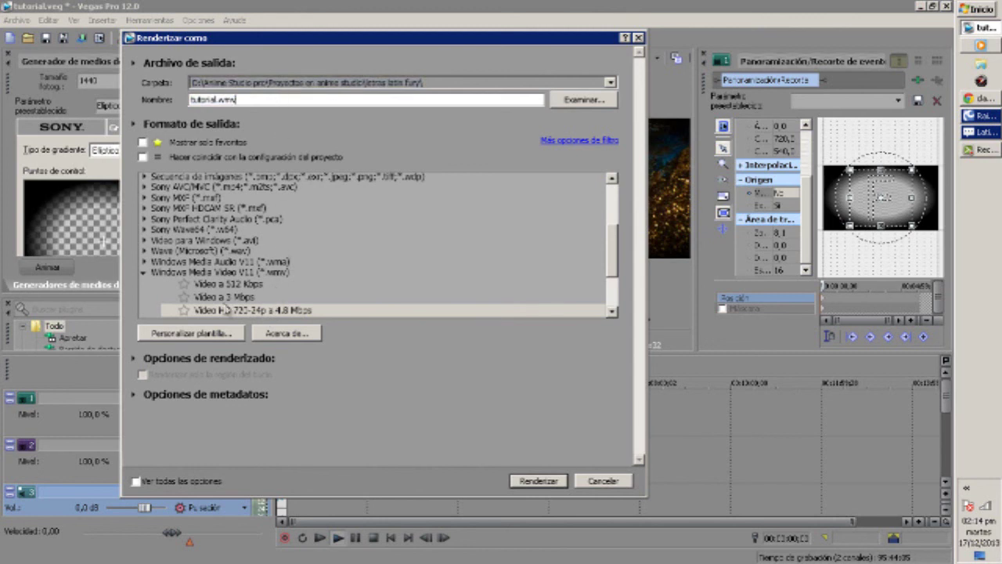
{"action": "left_click", "coordinate": [202, 279]}
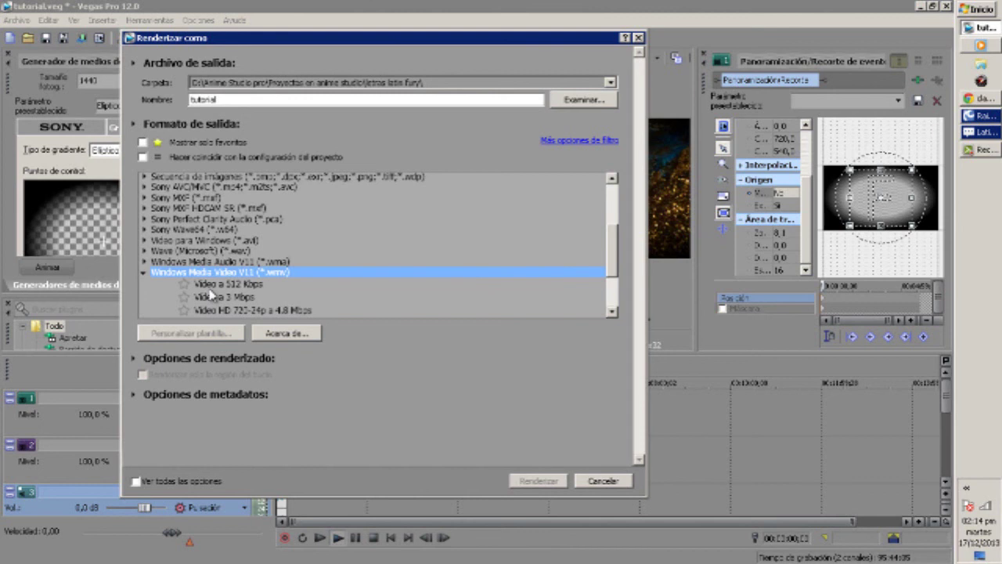
{"action": "left_click", "coordinate": [244, 310]}
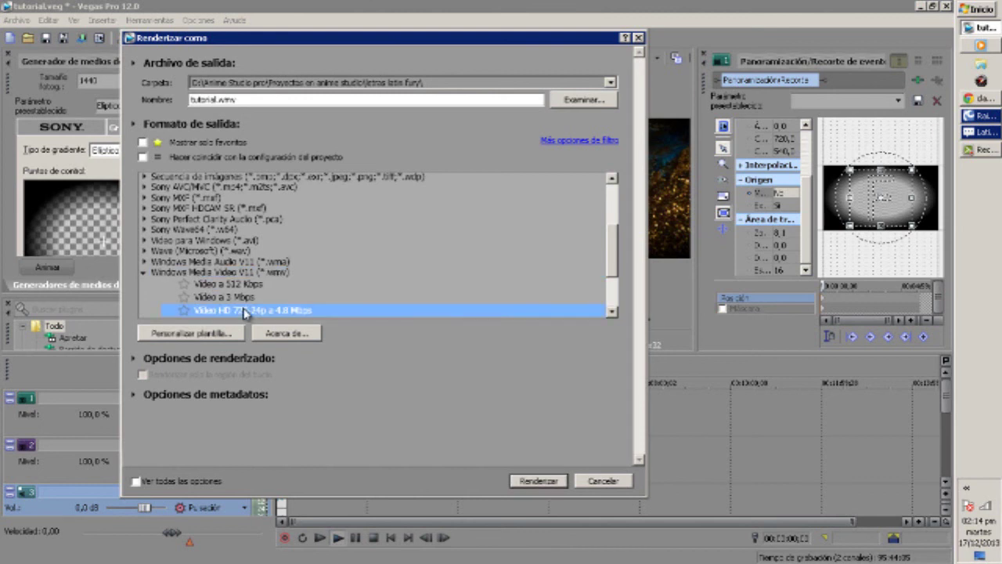
{"action": "left_click", "coordinate": [313, 299]}
{"action": "scroll", "coordinate": [305, 290], "scroll_direction": "down", "scroll_amount": 2}
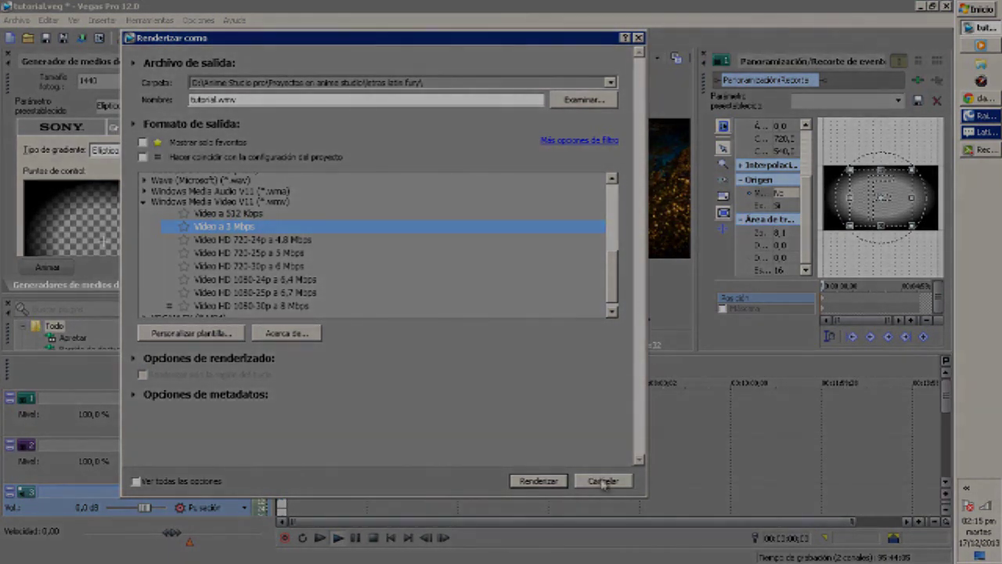
{"action": "left_click", "coordinate": [602, 479]}
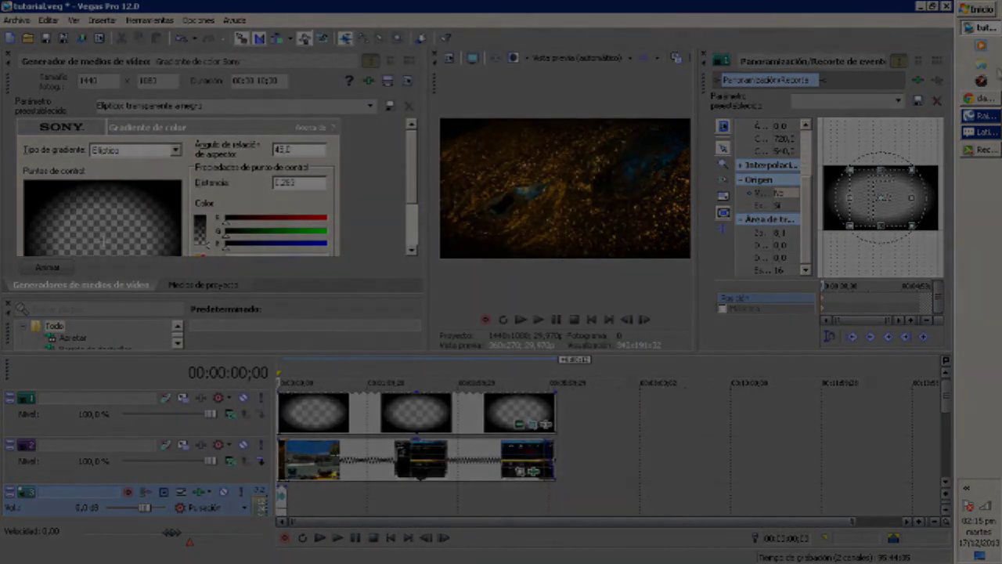